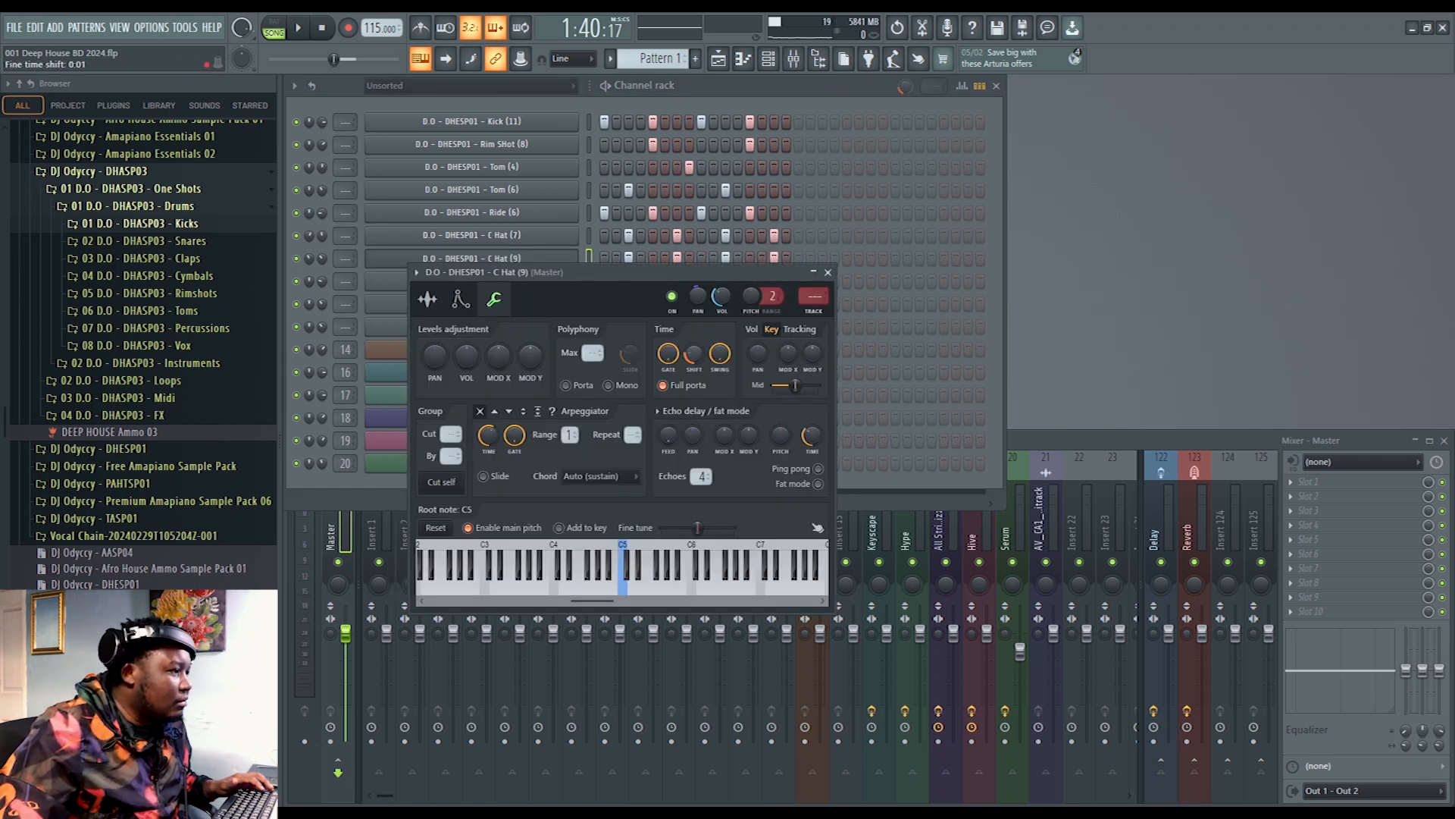
Step: Humanize the C Hat (7) notes in the piano roll, regenerating the variation and setting the start time range to 0.183
{"action": "left_click", "coordinate": [829, 271]}
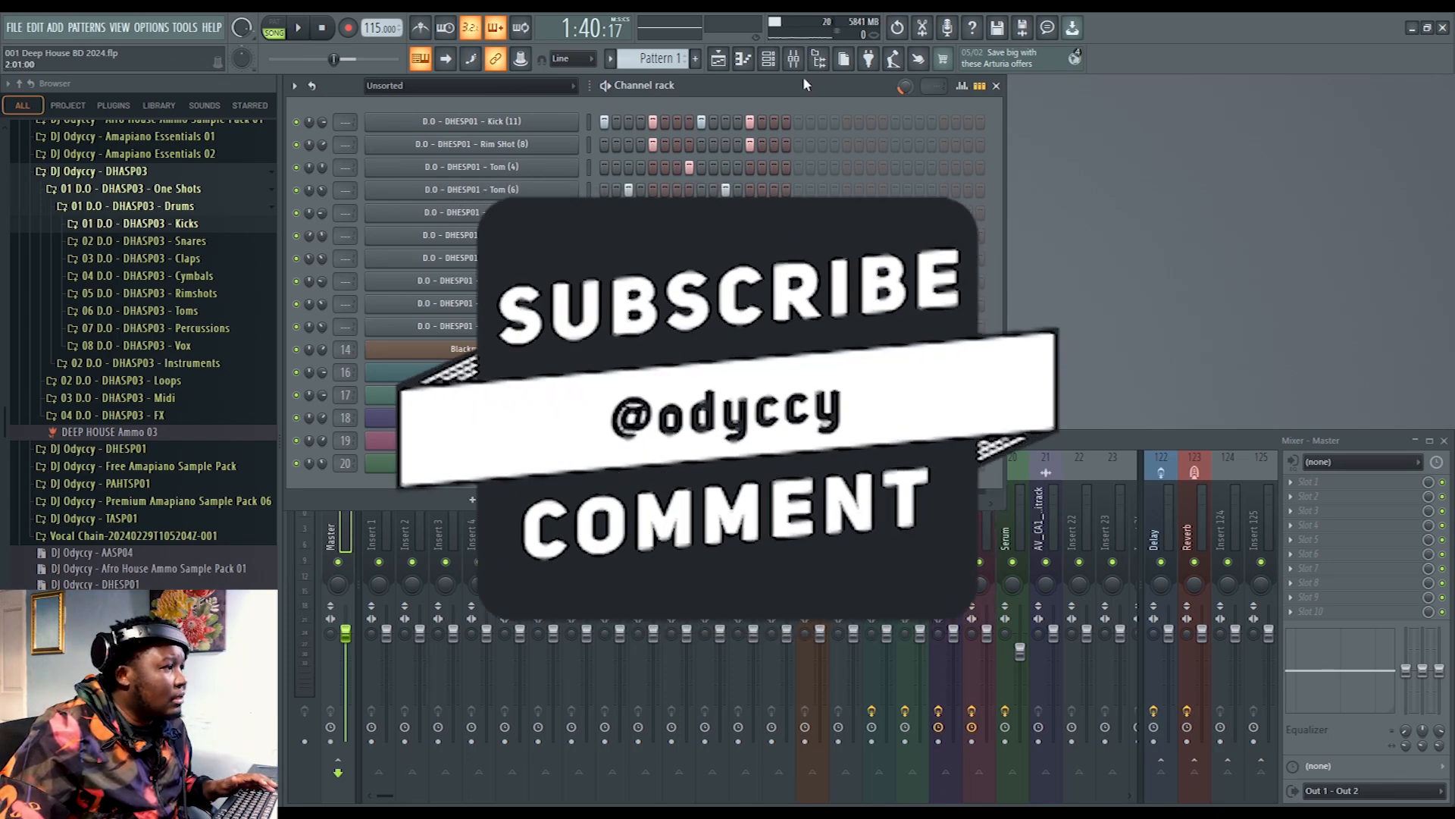
{"action": "left_click", "coordinate": [743, 59]}
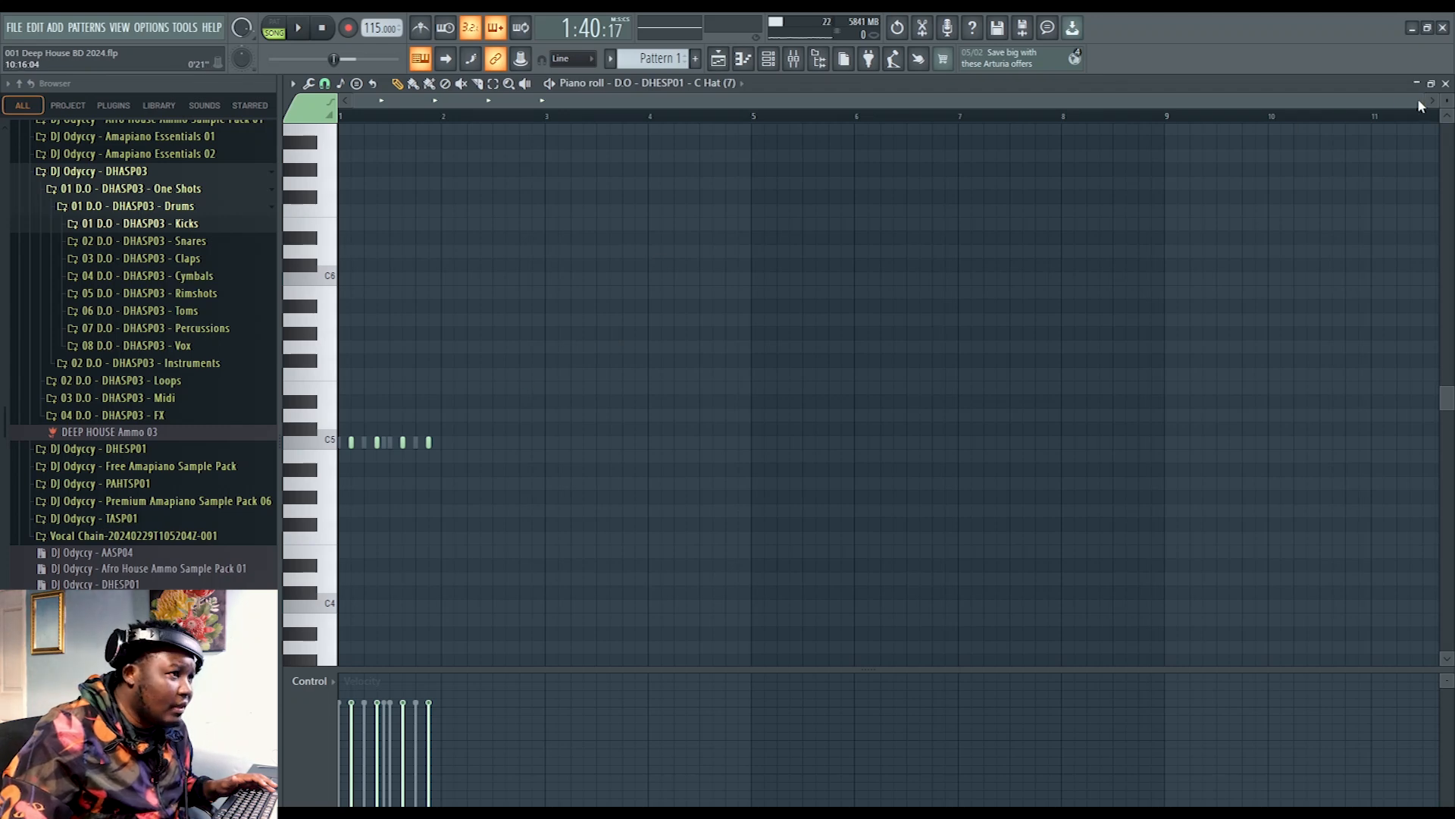
{"action": "left_click_drag", "start_coordinate": [1428, 106], "coordinate": [960, 106]}
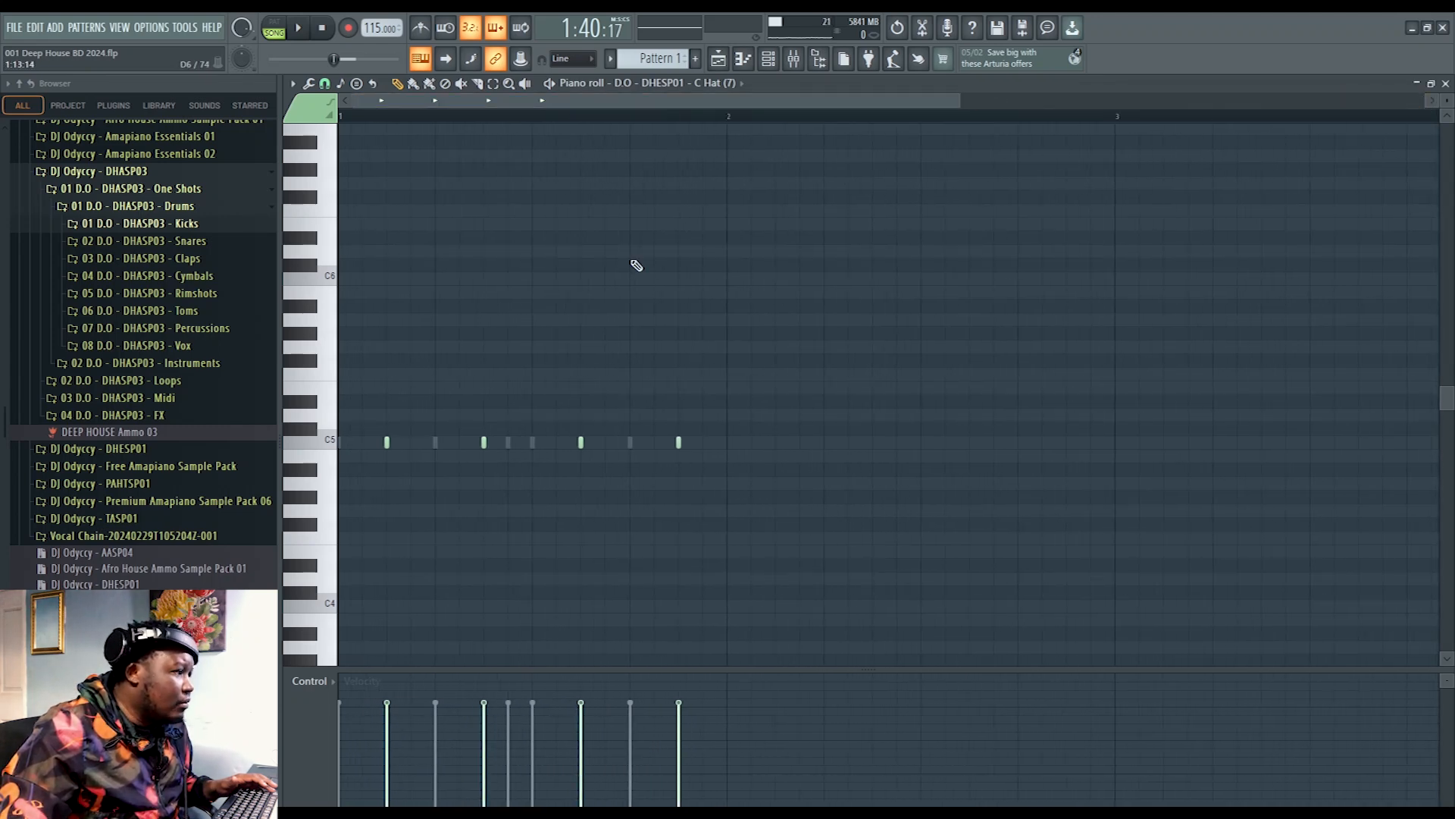
{"action": "left_click", "coordinate": [308, 83]}
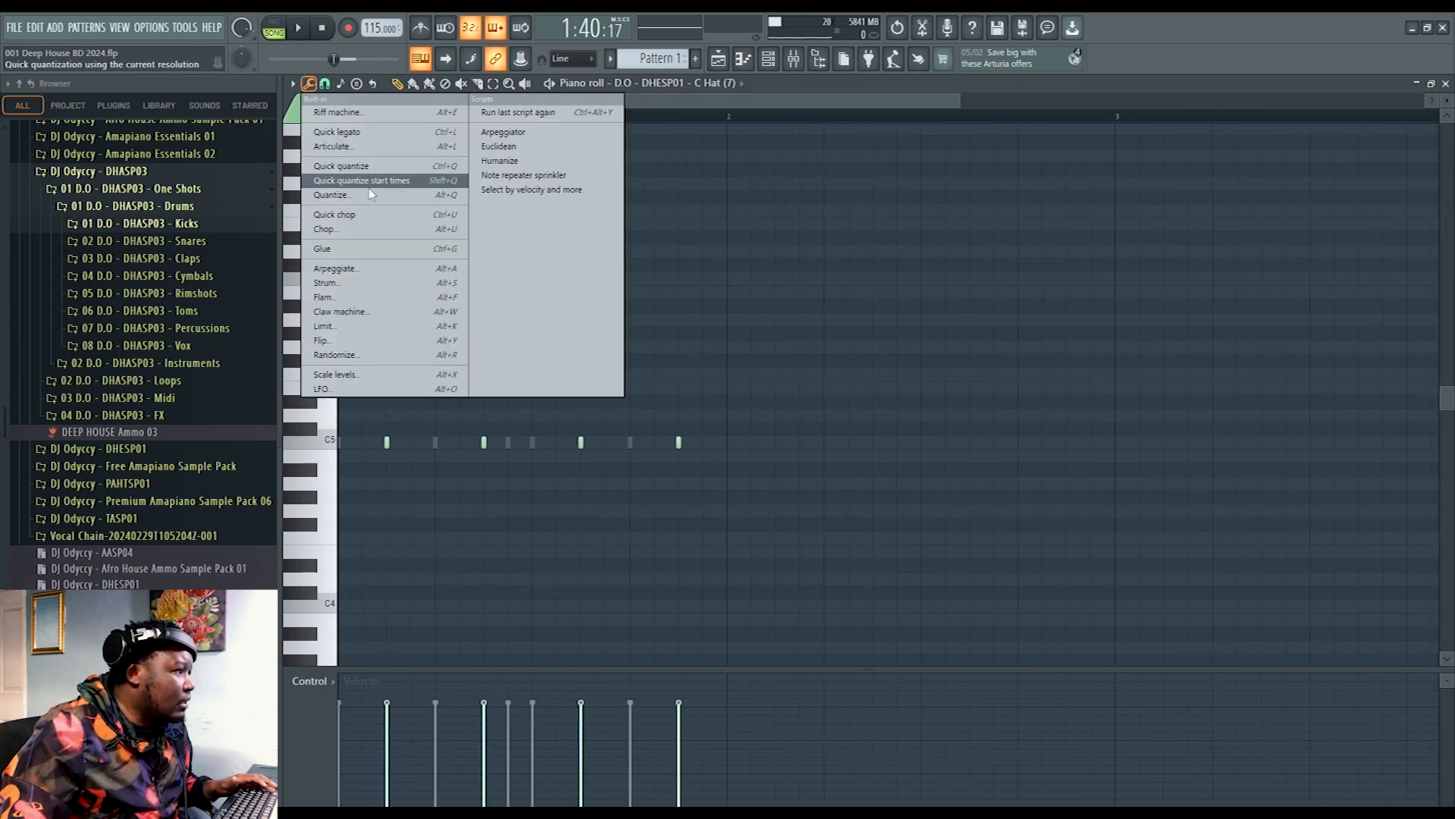
{"action": "left_click", "coordinate": [498, 162]}
{"action": "left_click_drag", "start_coordinate": [711, 283], "coordinate": [946, 270]}
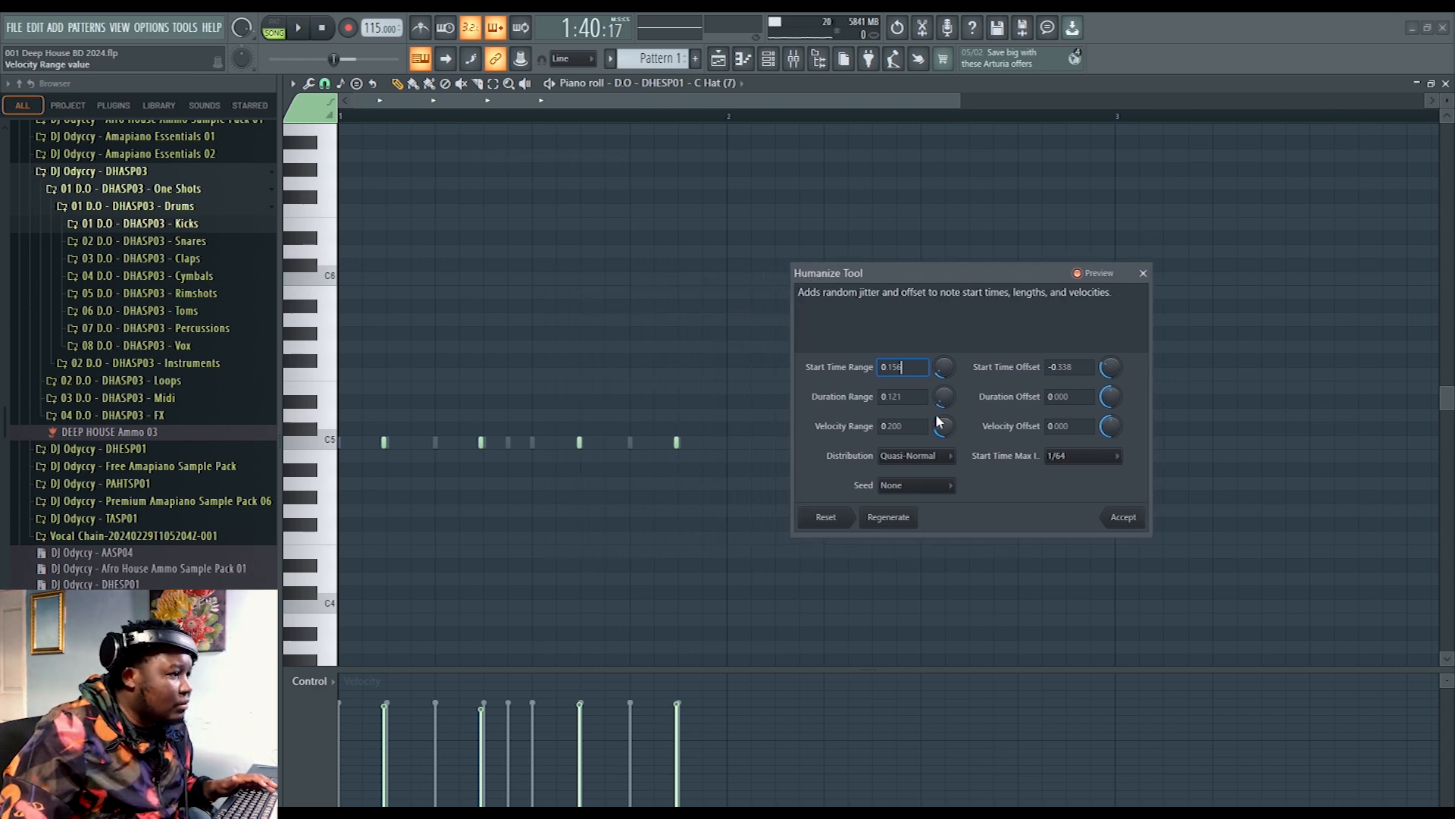
{"action": "left_click", "coordinate": [887, 518]}
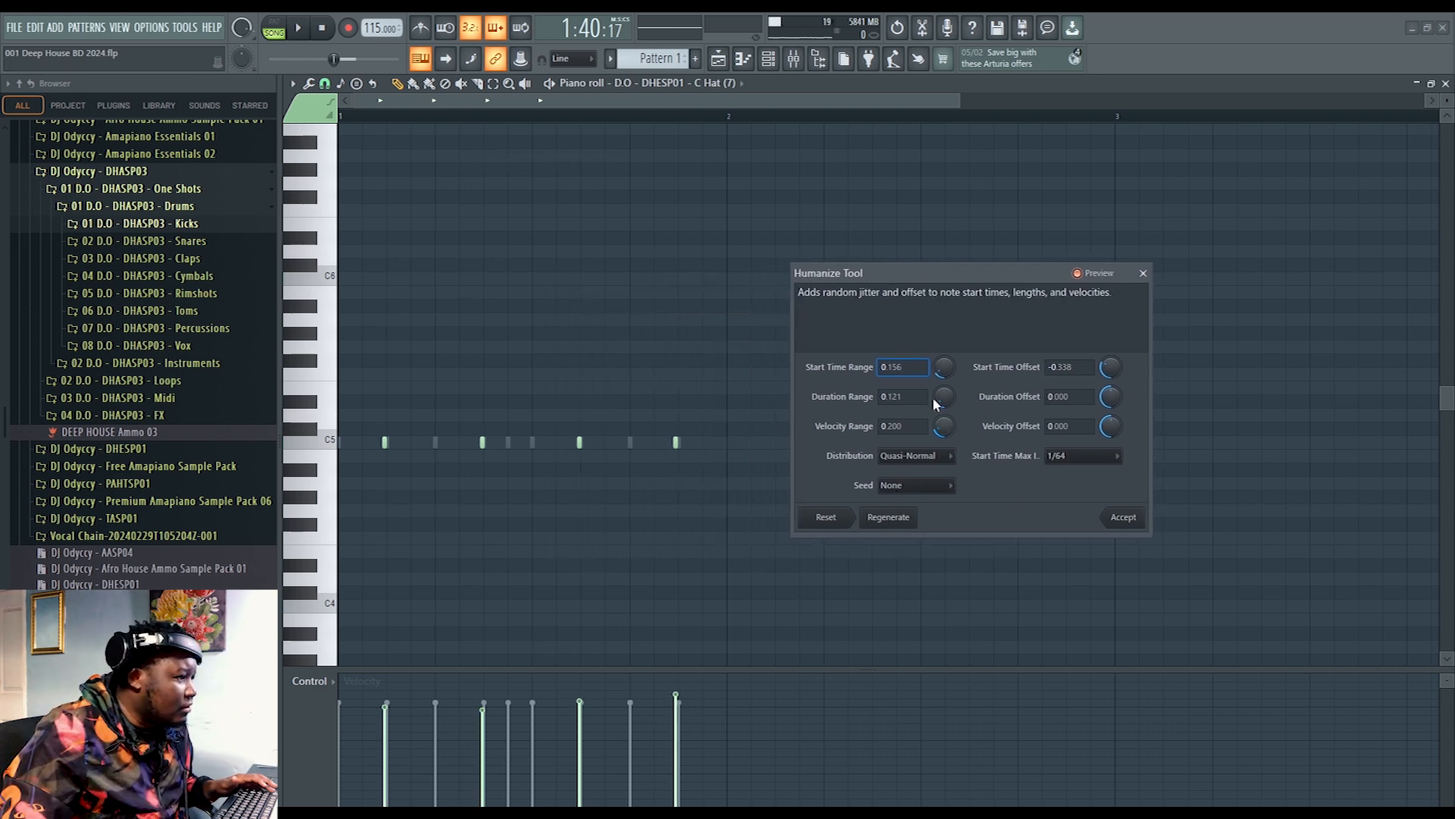
{"action": "left_click_drag", "start_coordinate": [945, 375], "coordinate": [945, 364]}
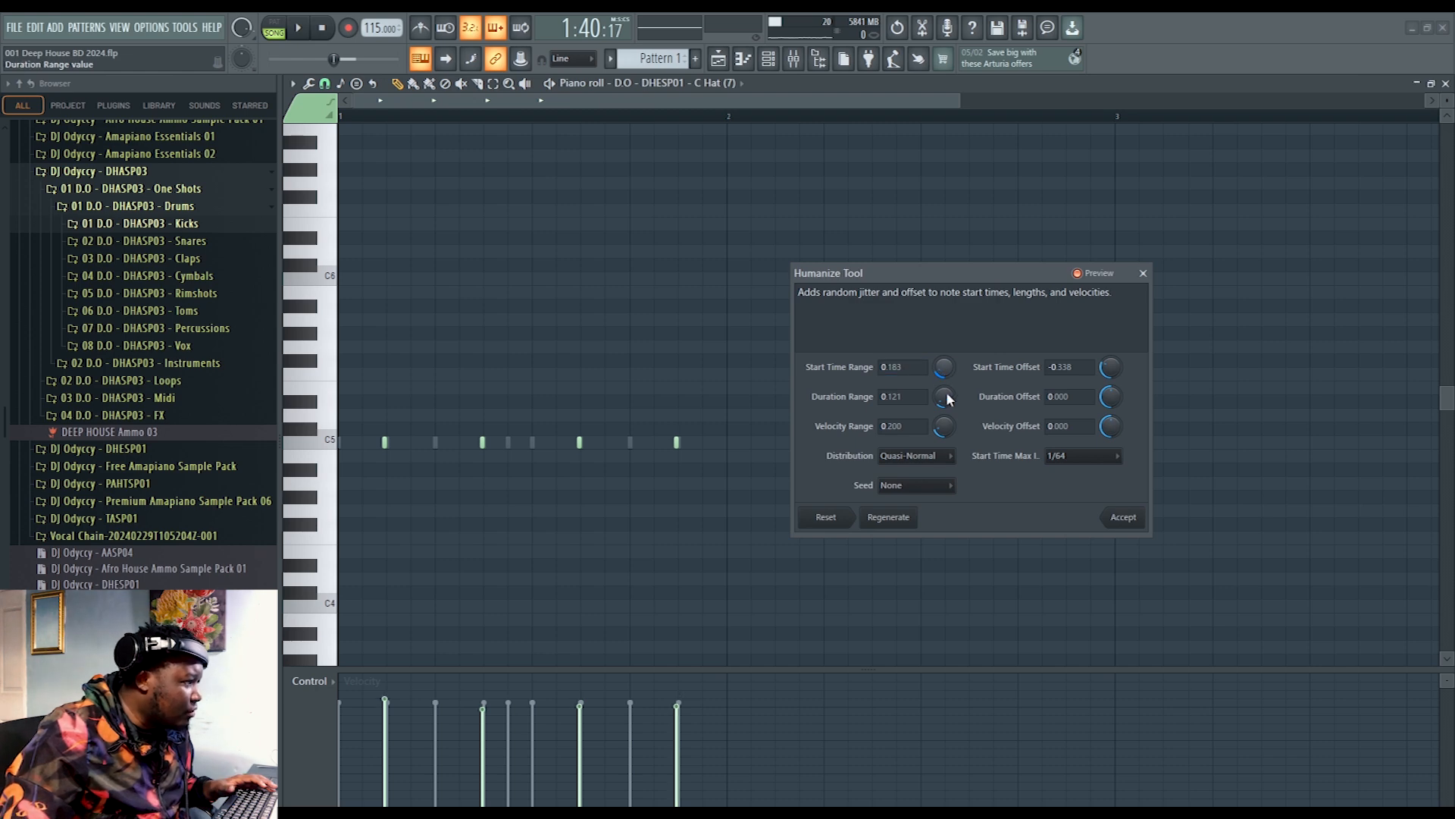
{"action": "left_click", "coordinate": [1124, 518]}
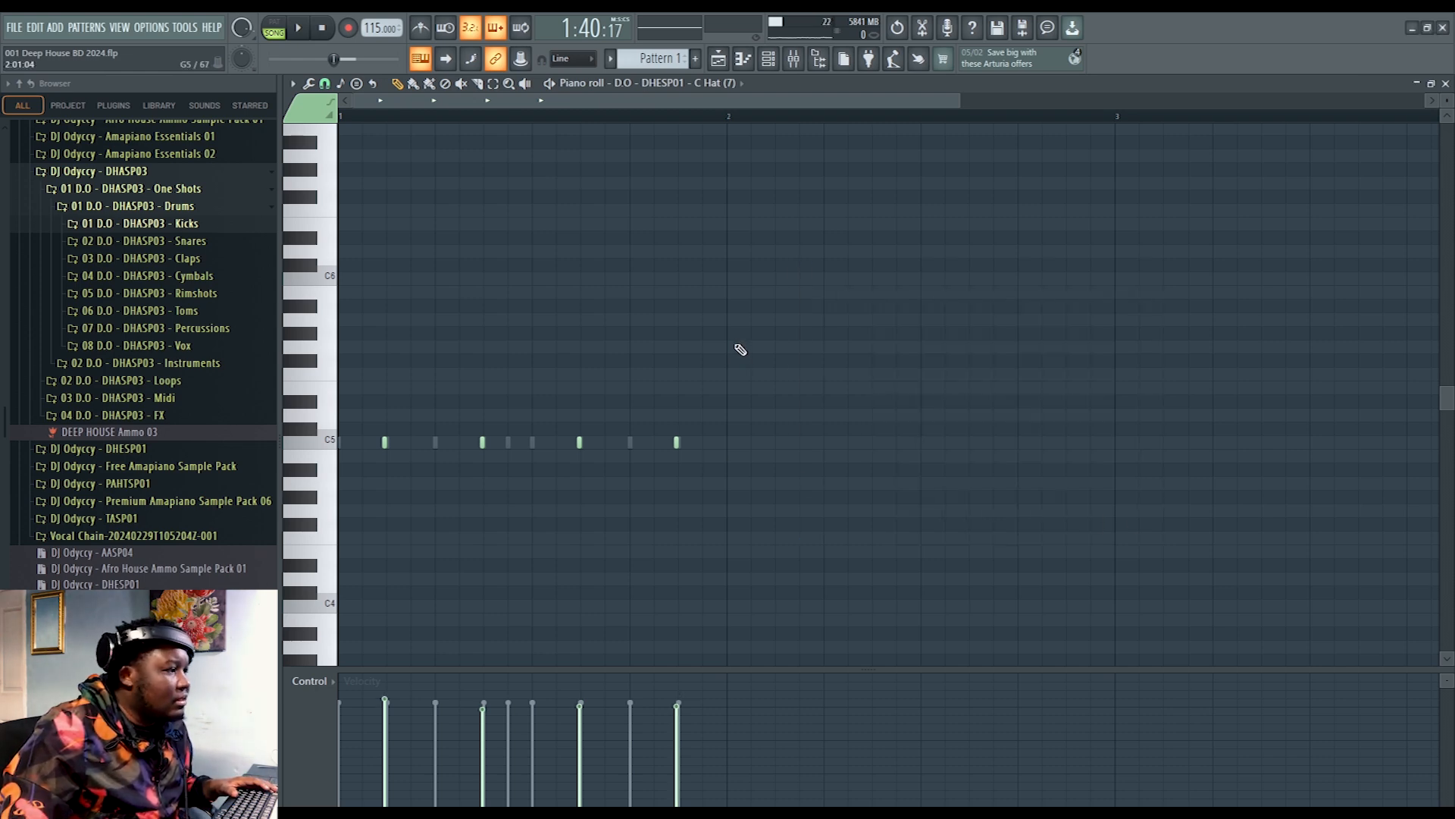
Step: Play back the humanized hats with the drum pattern and return from the piano roll to the channel rack
{"action": "key", "text": "space"}
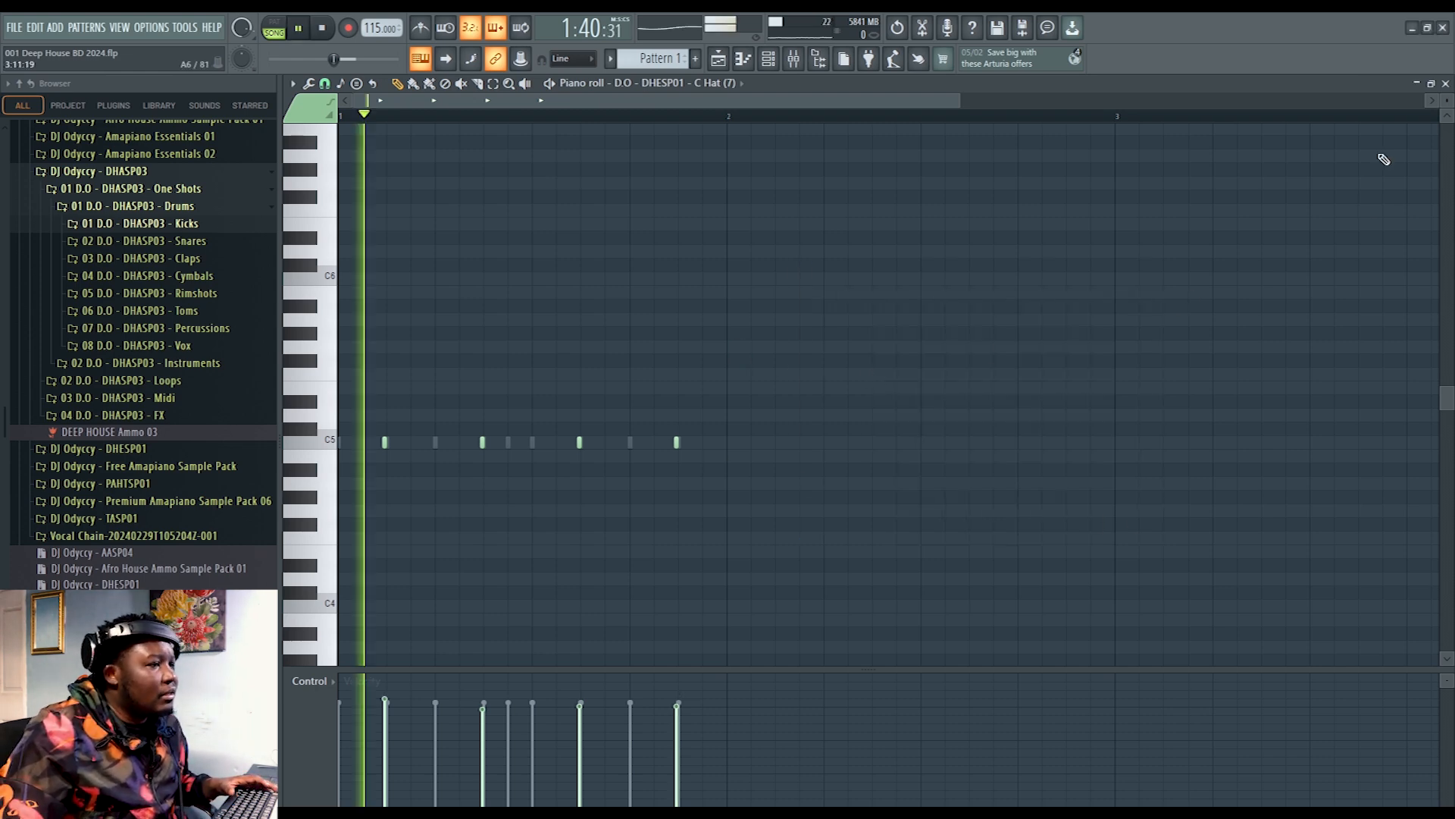
{"action": "left_click", "coordinate": [1446, 83]}
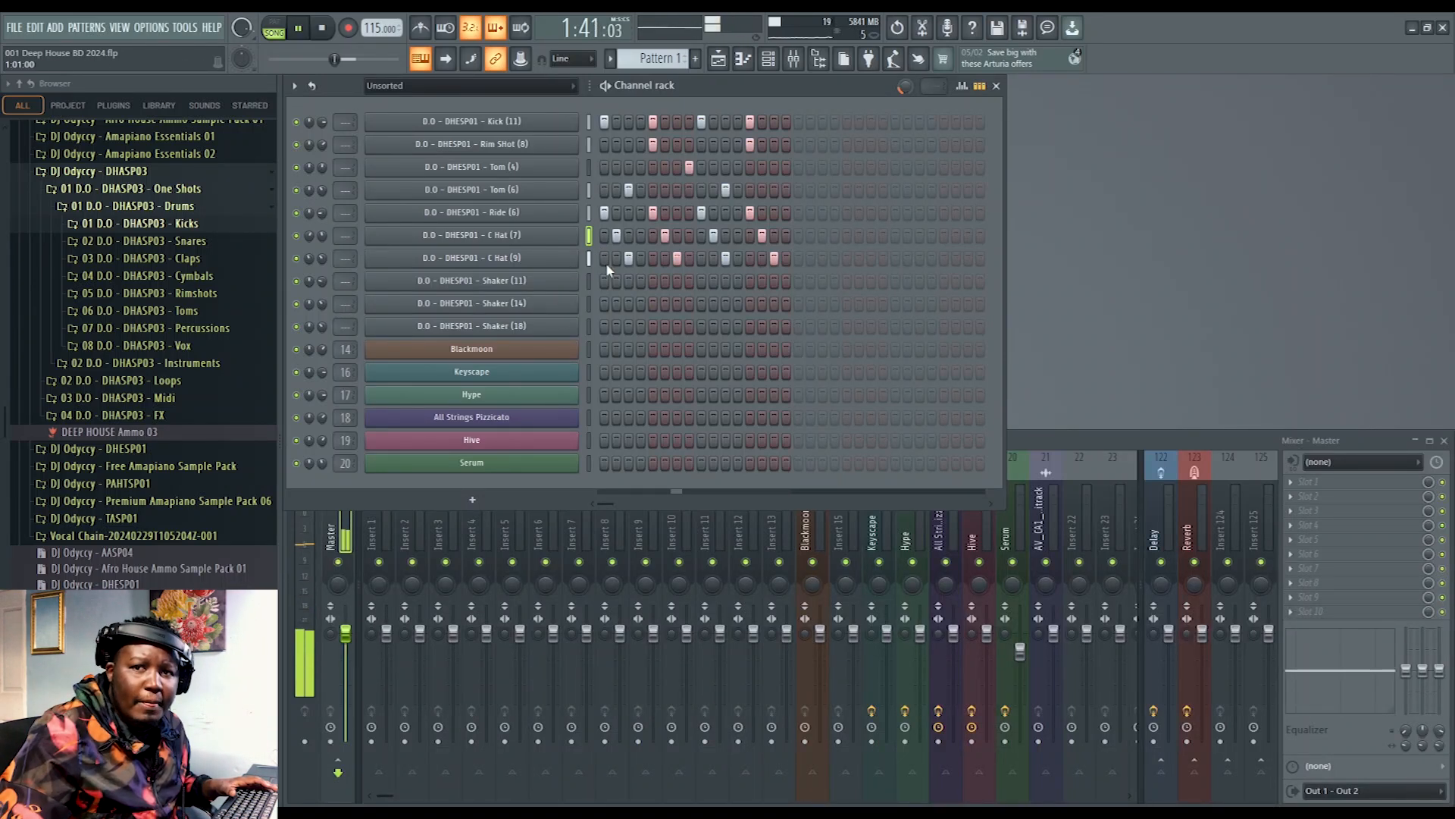
{"action": "key", "text": "space"}
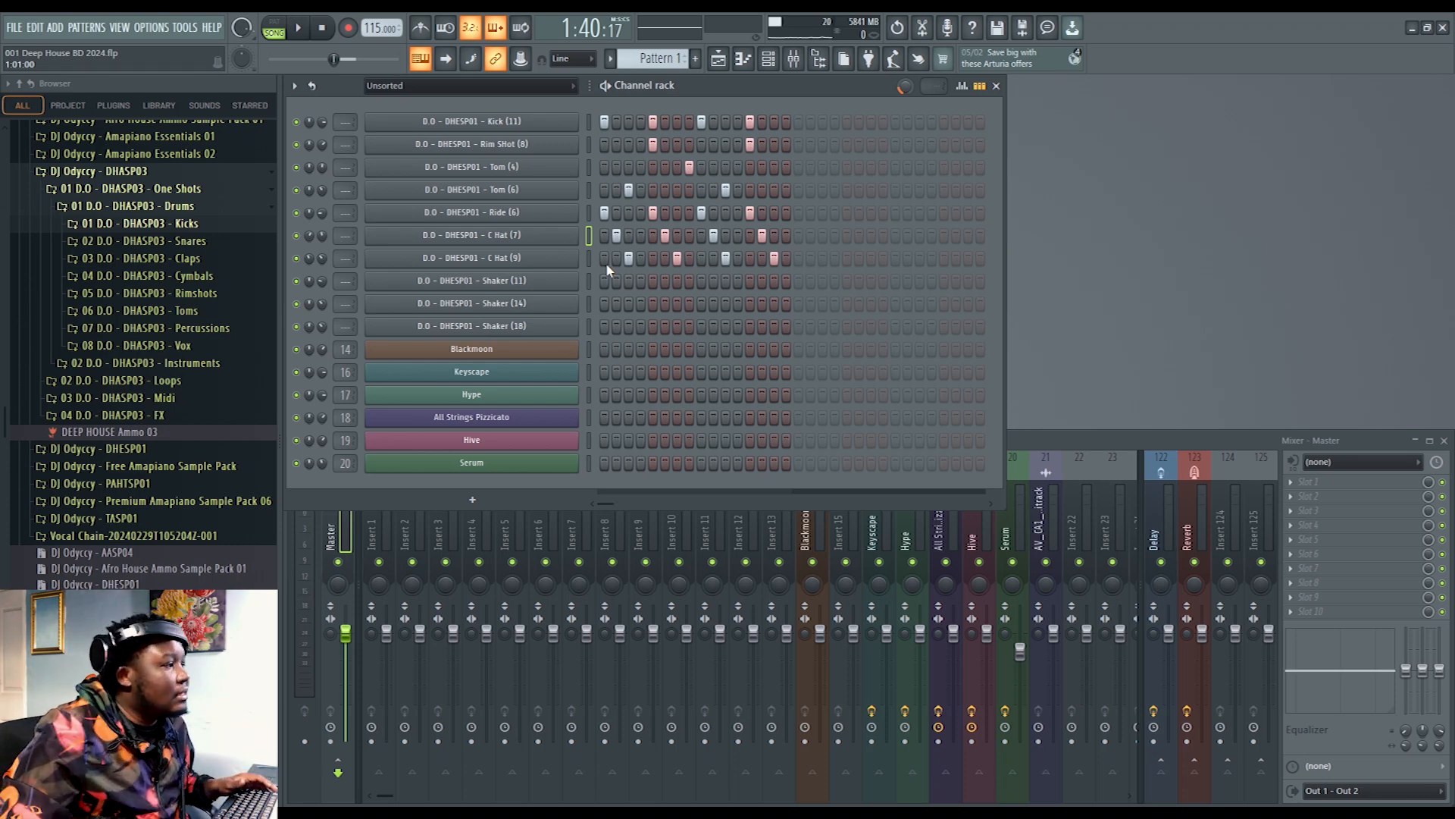
Step: Enable Track 2 in the playlist, pick its Pattern 2 clip, and play it together with Track 1
{"action": "left_click", "coordinate": [595, 258]}
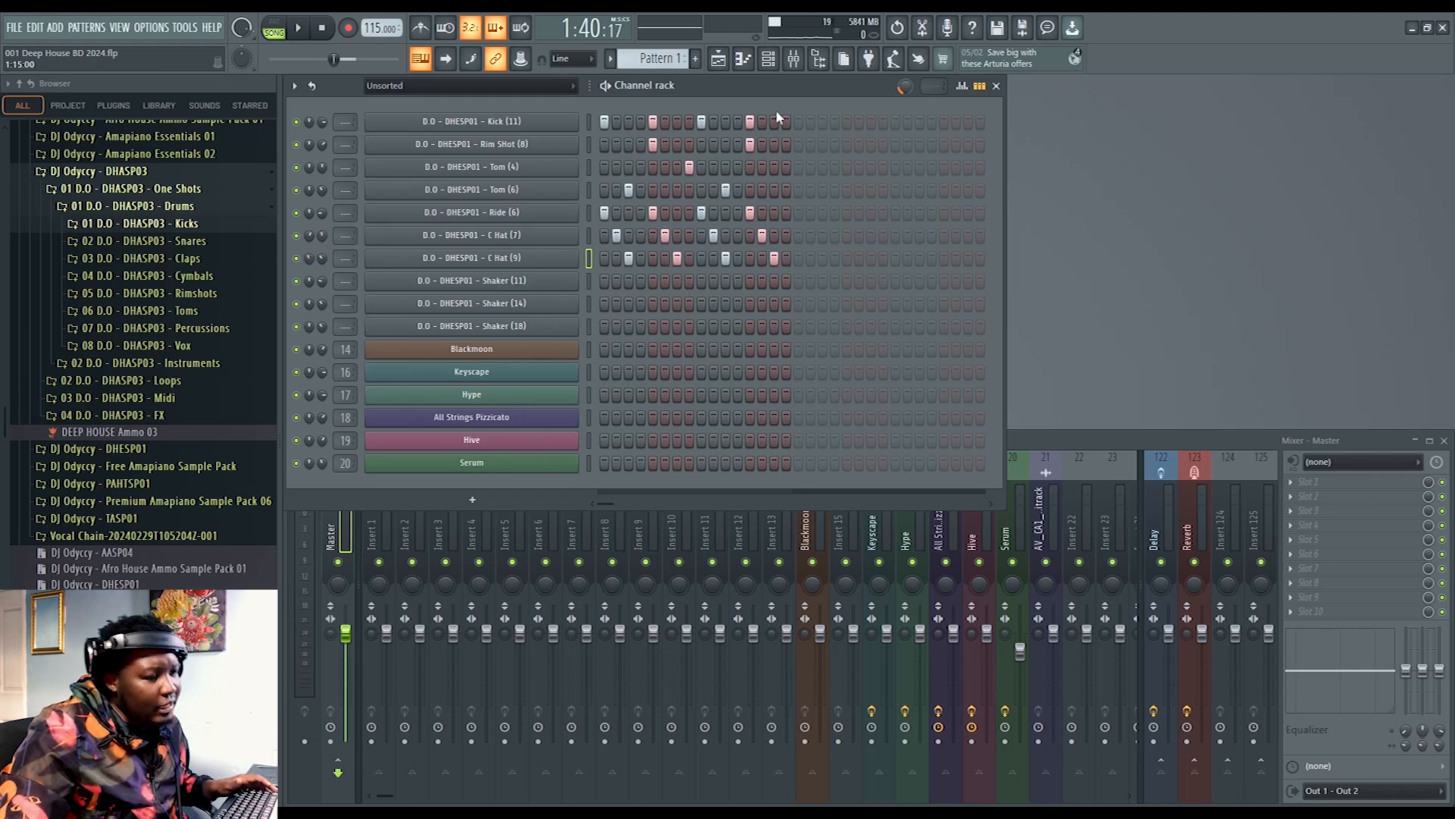
{"action": "left_click", "coordinate": [718, 59]}
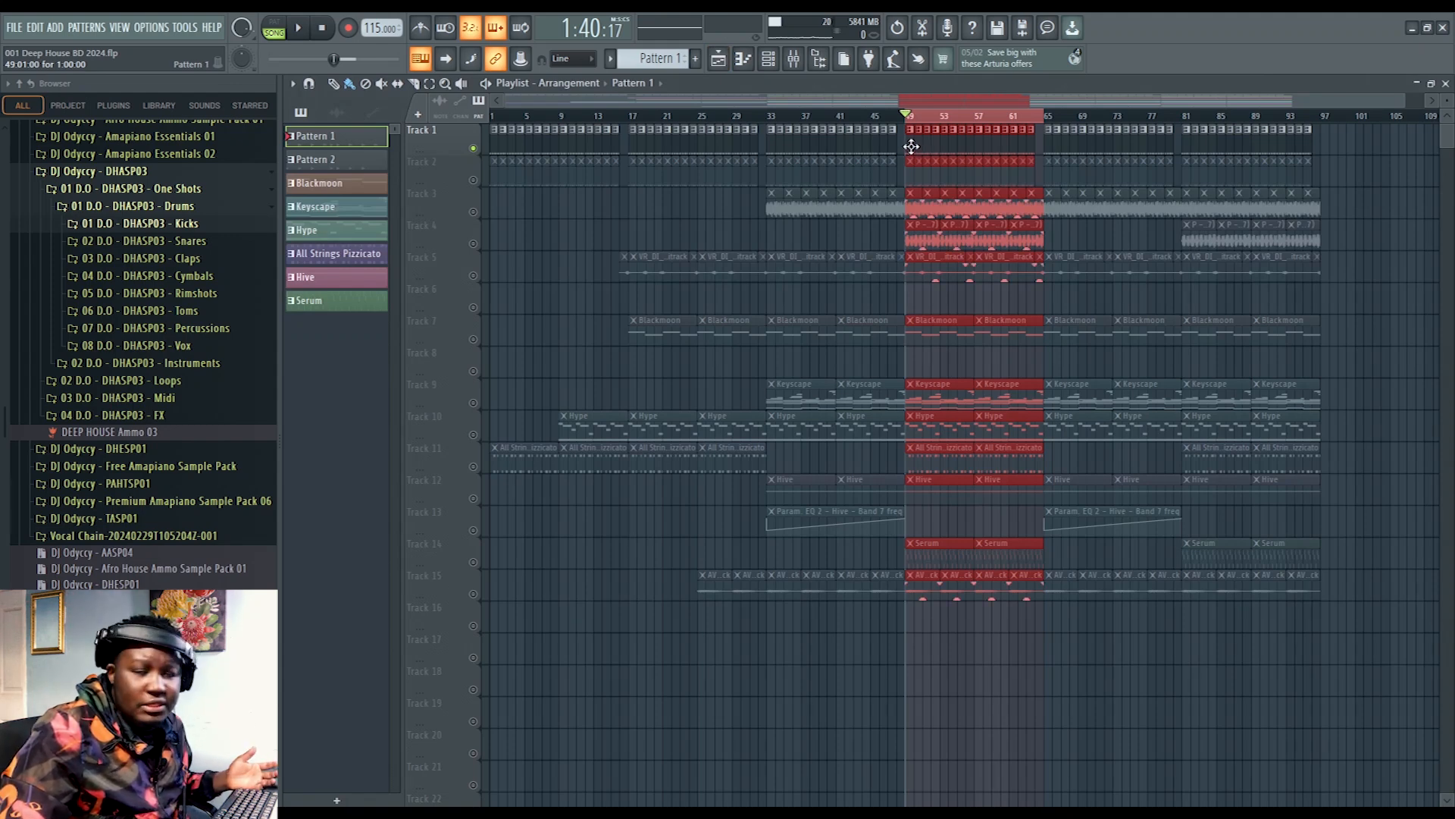
{"action": "left_click", "coordinate": [473, 179]}
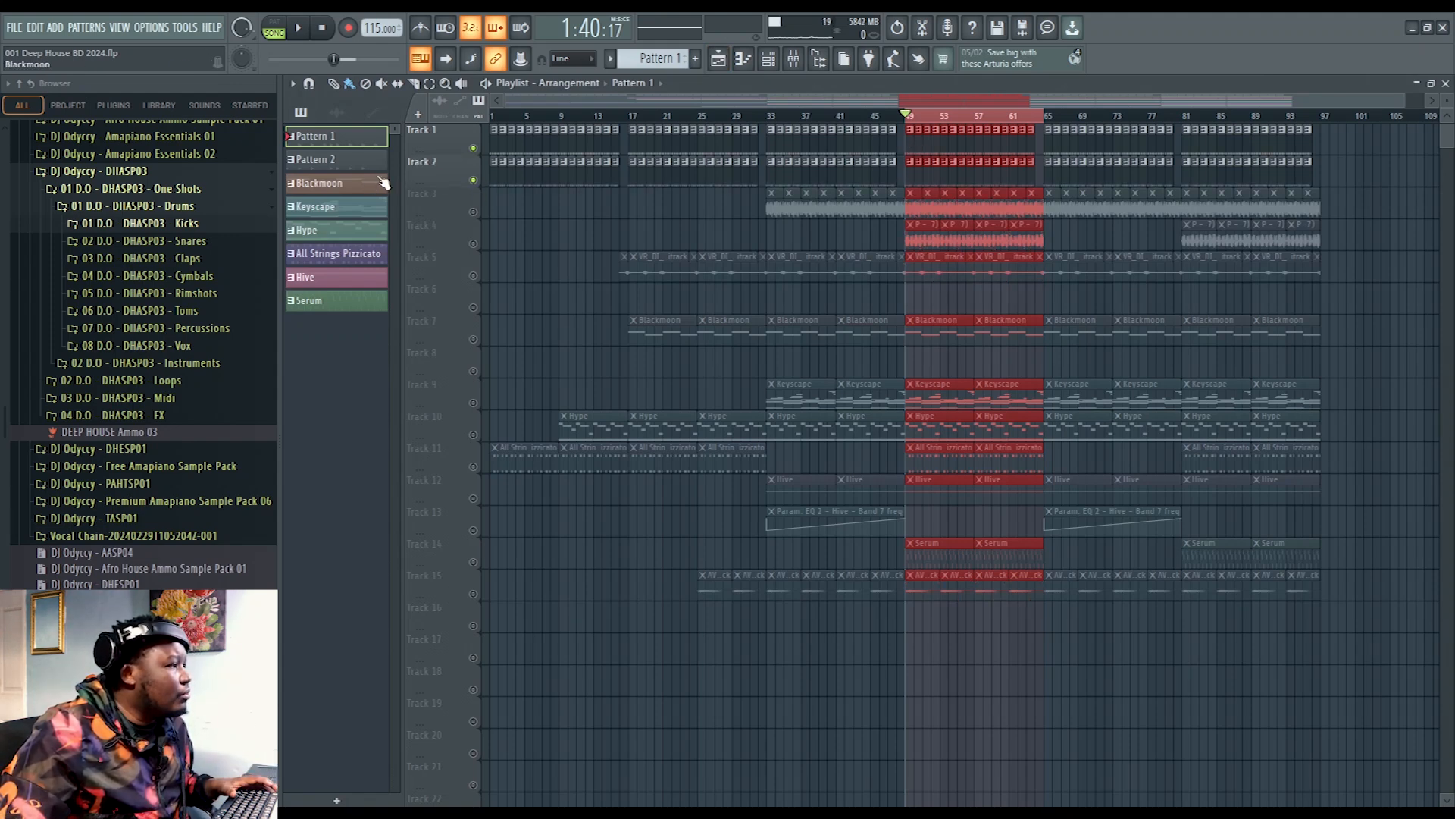
{"action": "left_click", "coordinate": [908, 175]}
{"action": "key", "text": "space"}
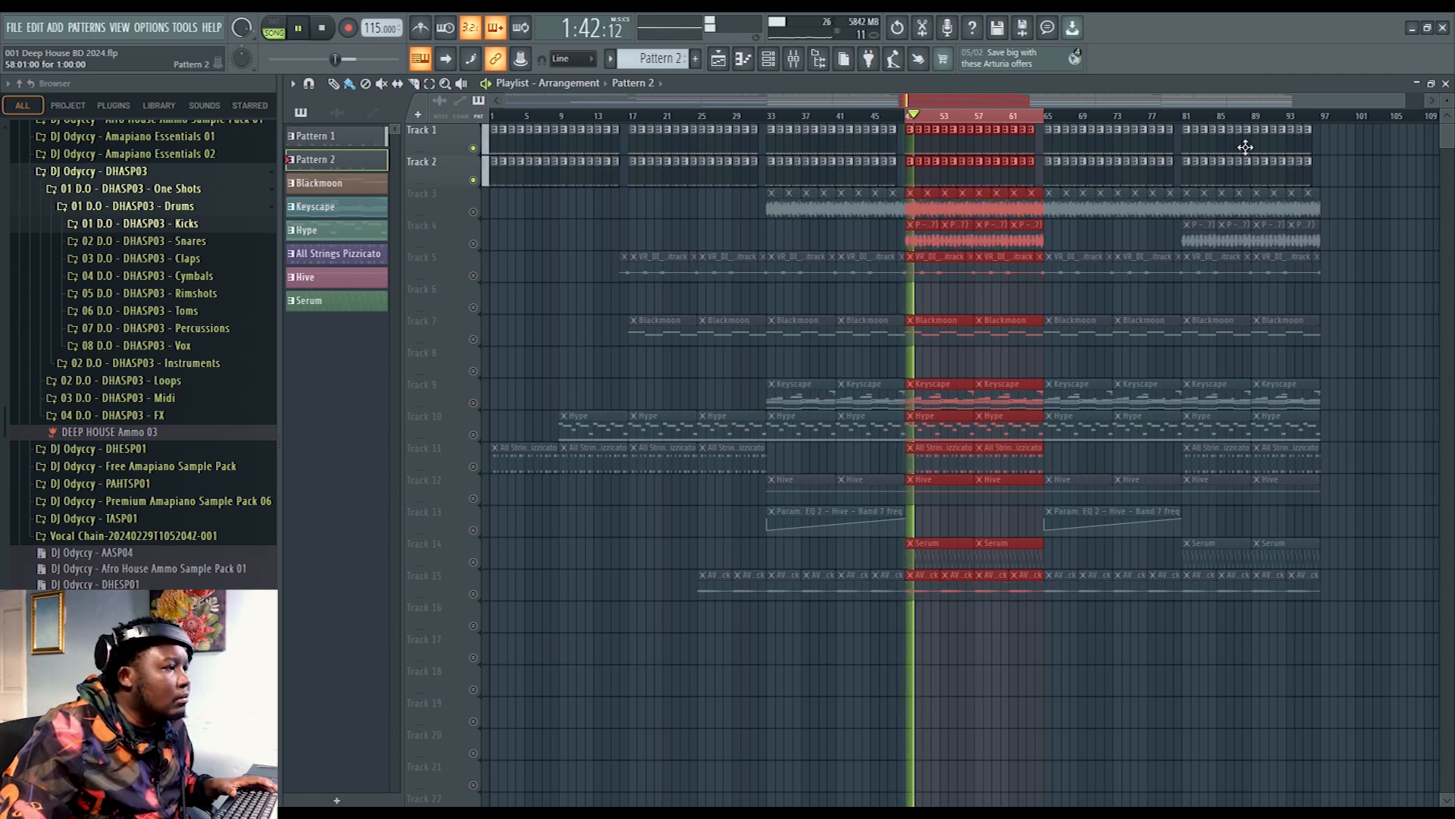
{"action": "left_click", "coordinate": [1445, 83]}
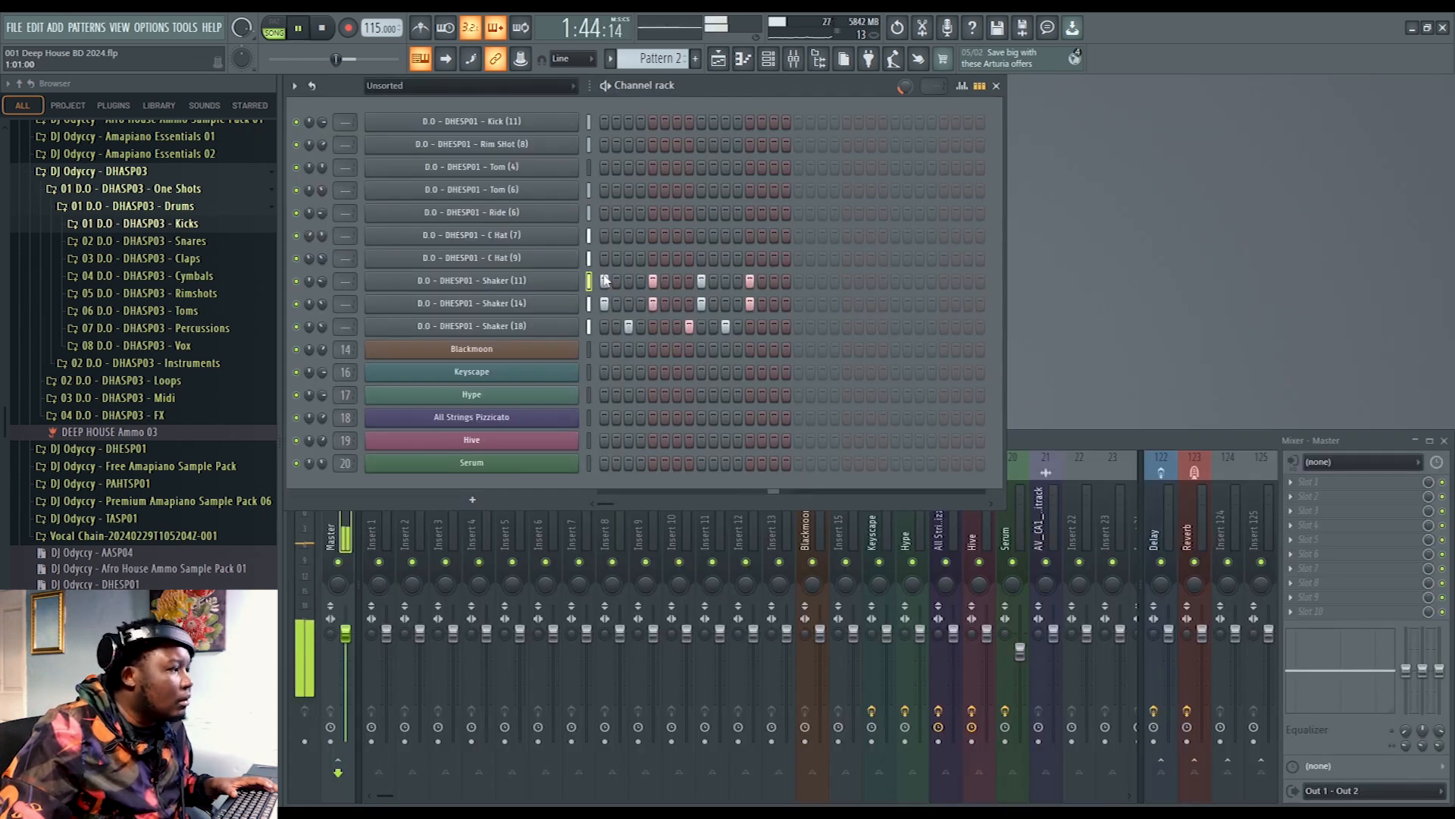
{"action": "key", "text": "space"}
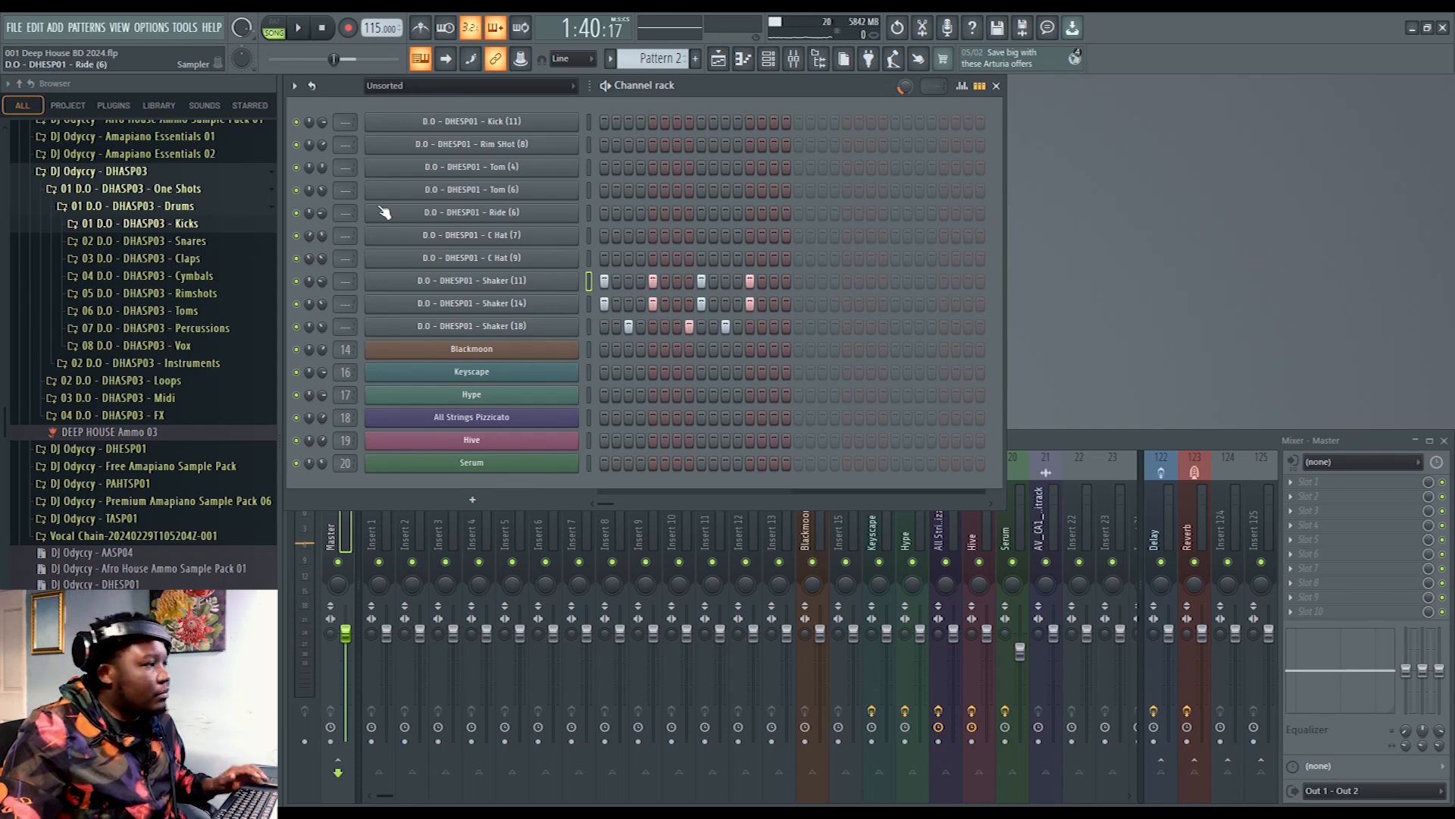
Step: Switch playback to pattern mode, audition Shaker (11) with Shaker (14) and Shaker (18) muted, and check its echo delay settings
{"action": "key", "text": "l"}
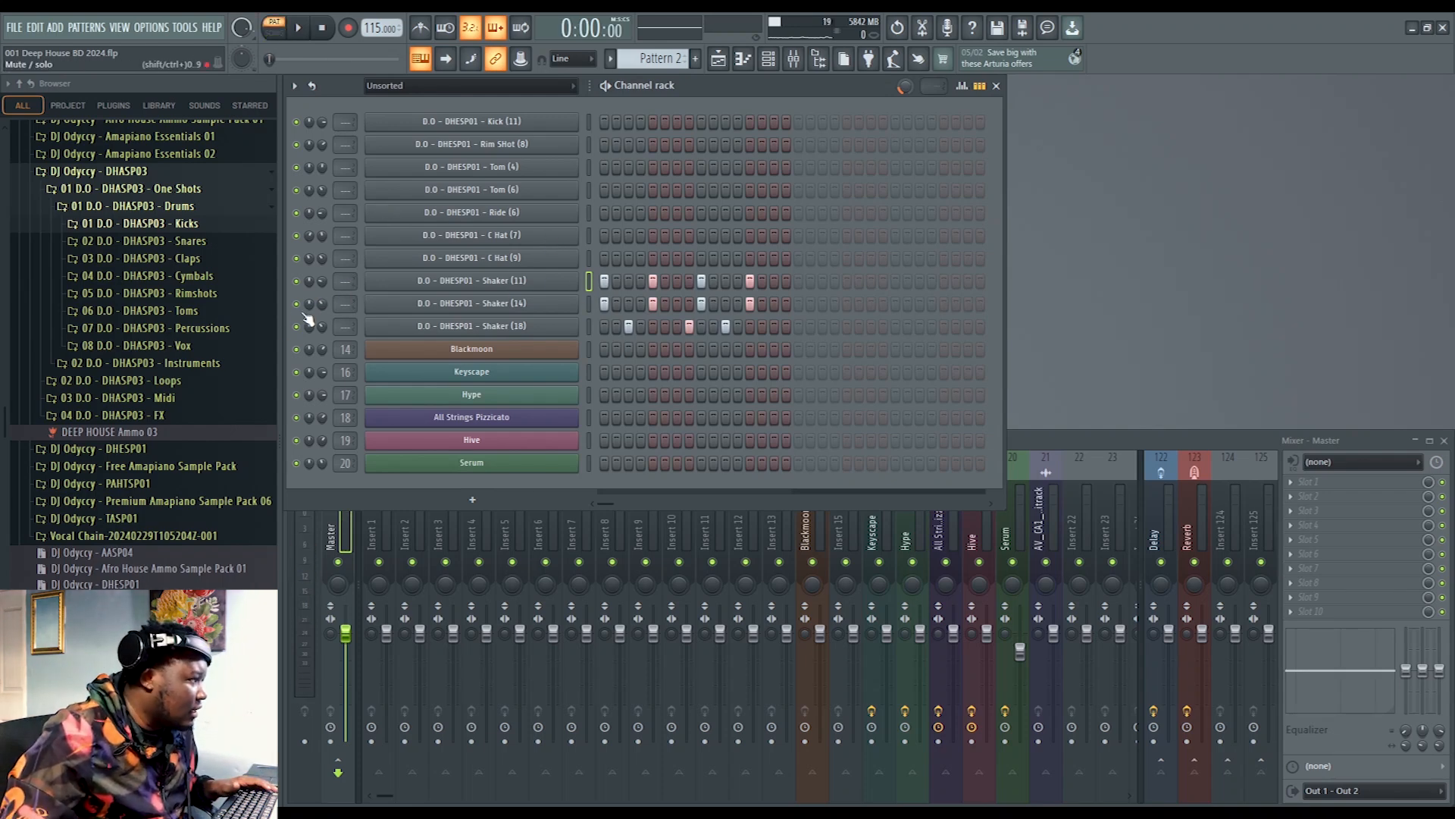
{"action": "left_click", "coordinate": [303, 304]}
{"action": "key", "text": "space"}
{"action": "key", "text": "space"}
{"action": "left_click", "coordinate": [555, 289]}
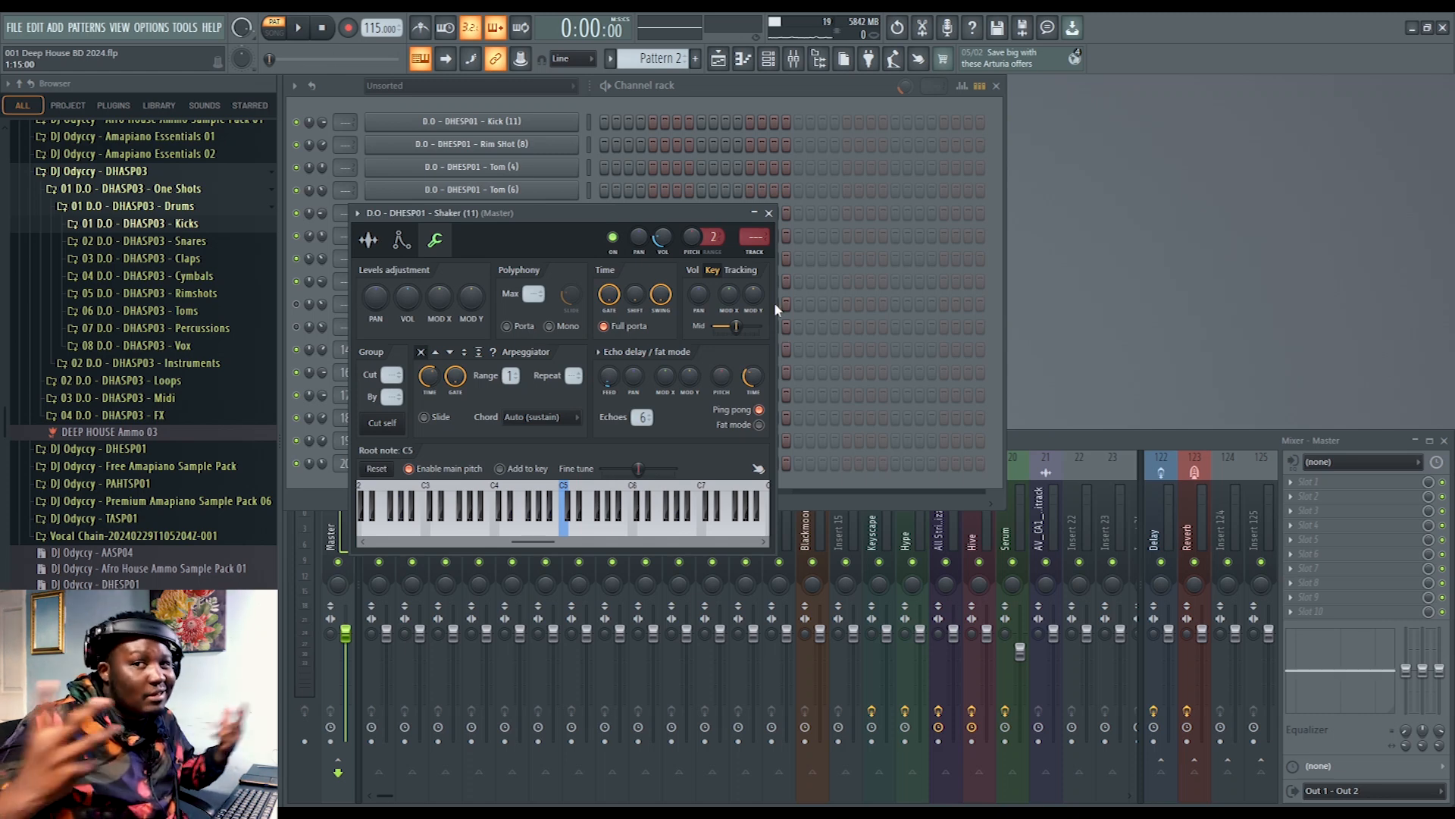
{"action": "left_click", "coordinate": [768, 213]}
Step: Unmute Shaker (14), check its echo delay settings, and audition it with Shaker (11) while trying its panning
{"action": "left_click", "coordinate": [297, 303]}
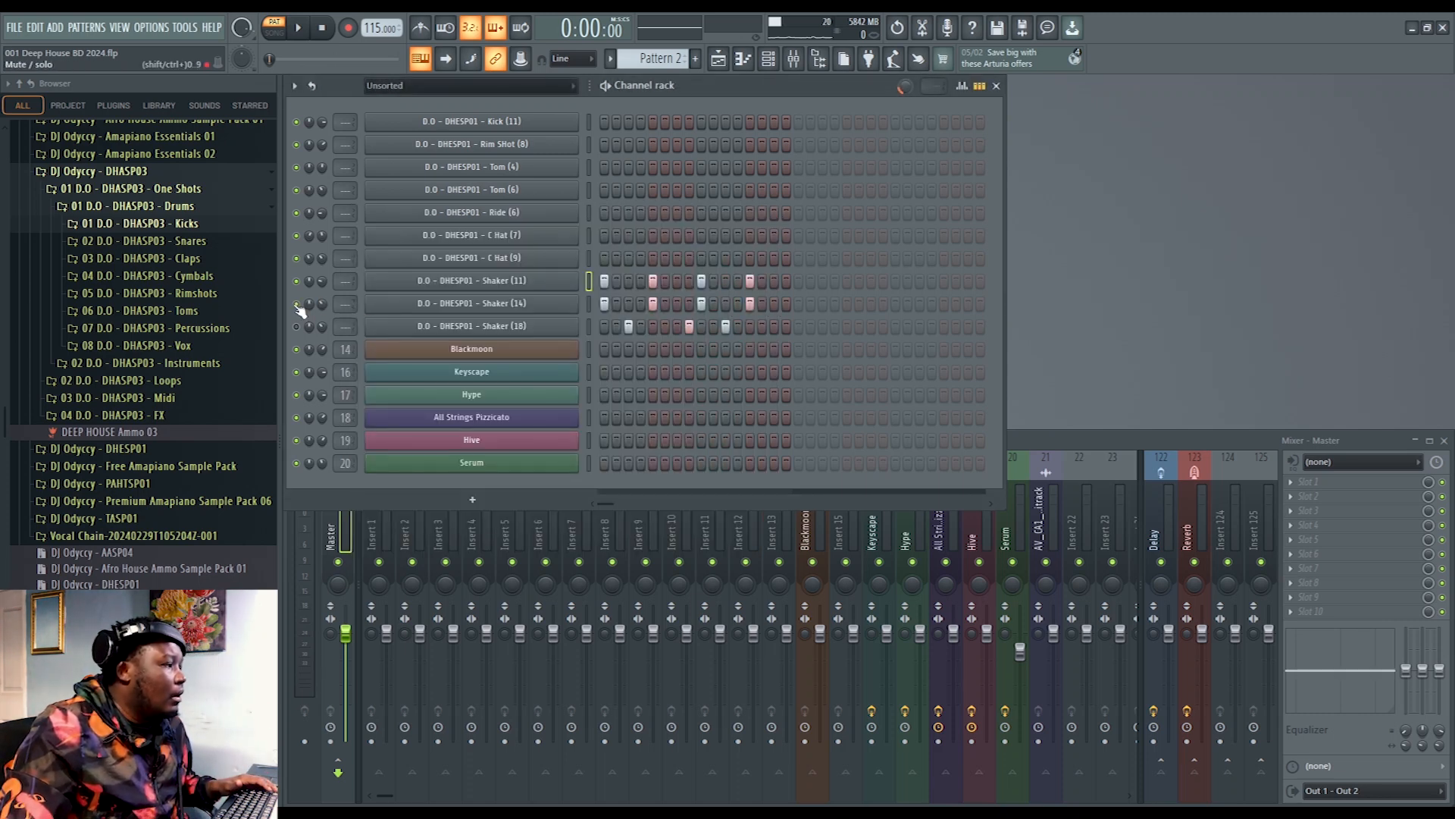
{"action": "left_click", "coordinate": [561, 305]}
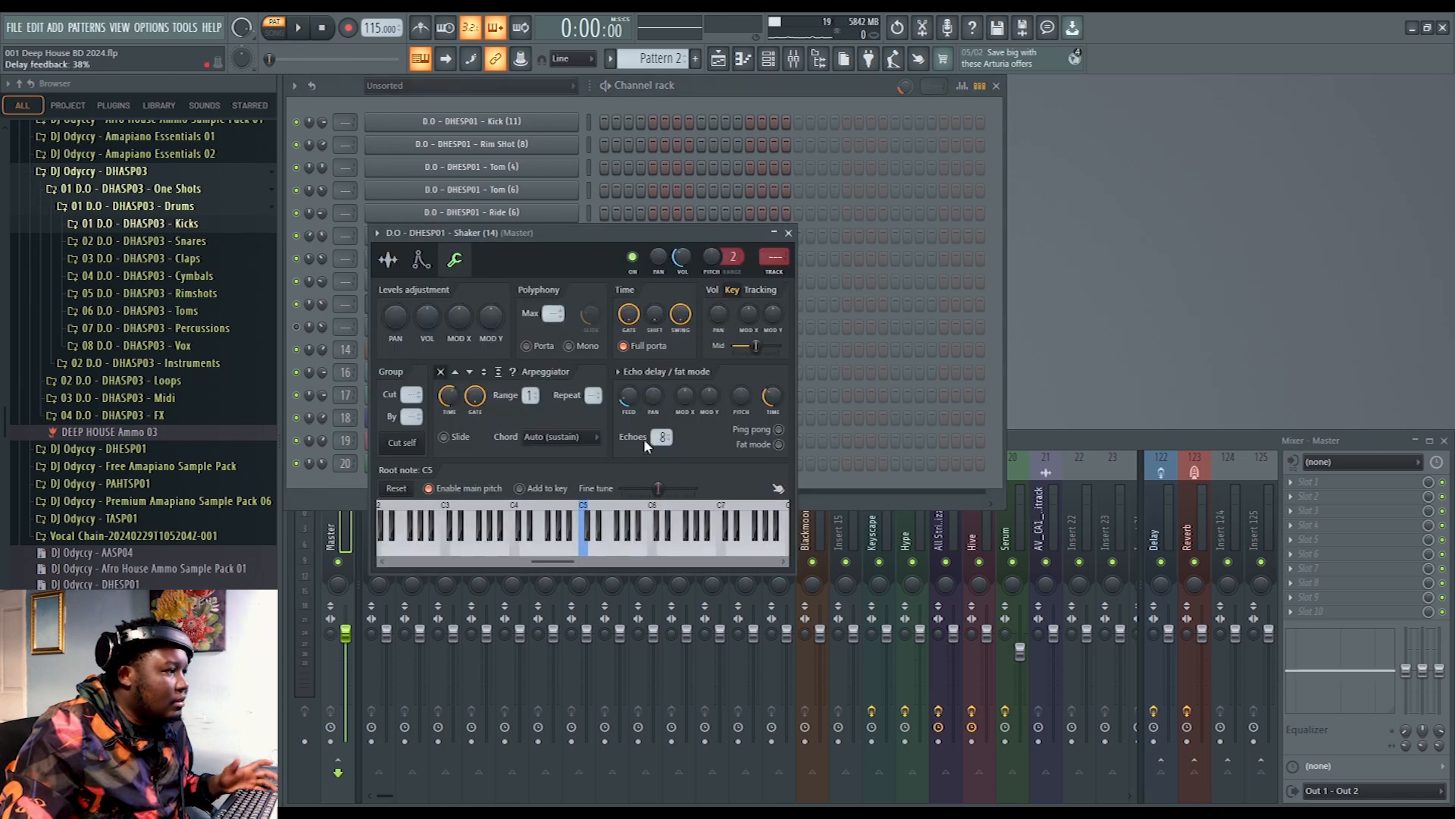
{"action": "left_click", "coordinate": [788, 234]}
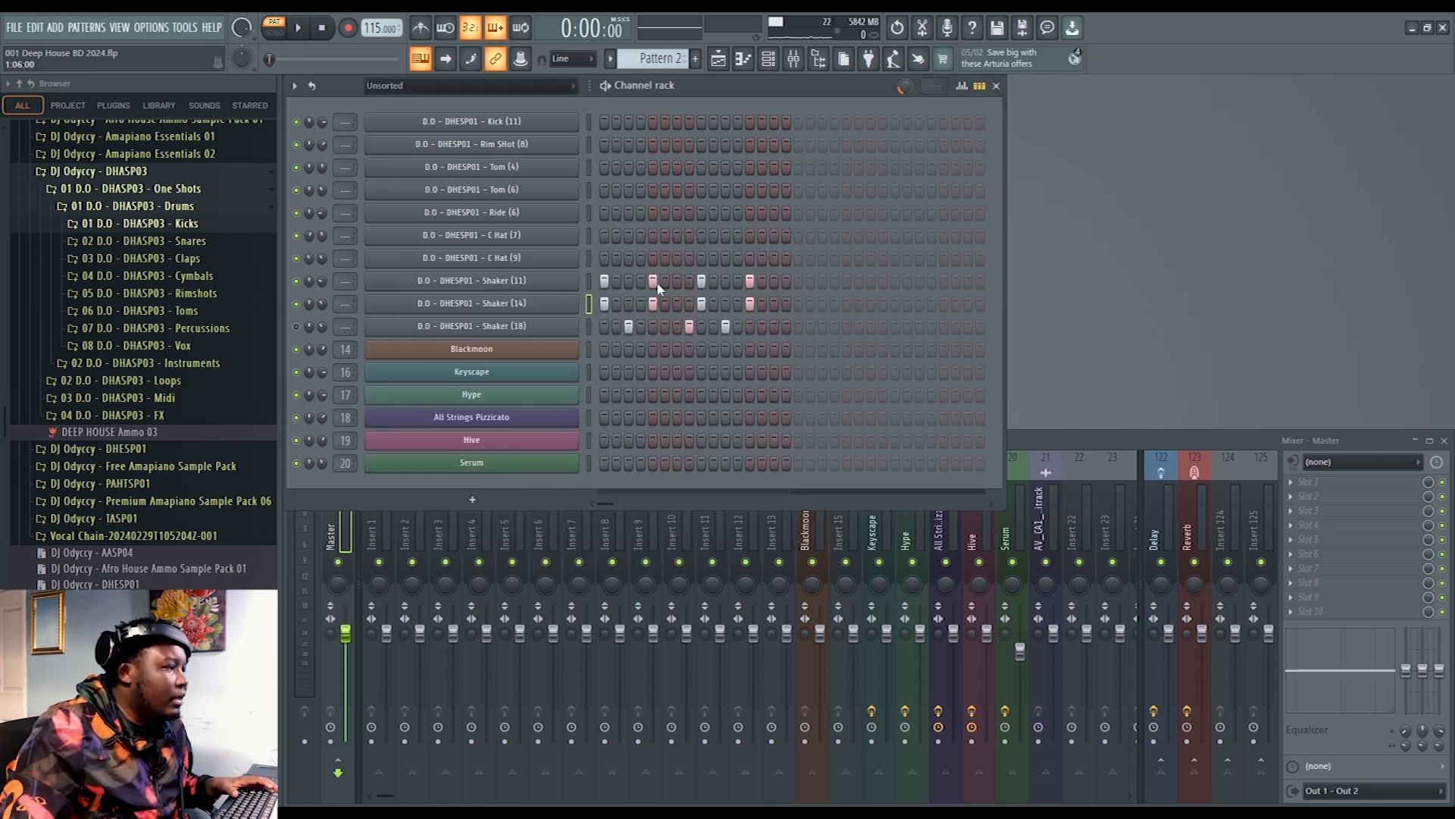
{"action": "key", "text": "space"}
{"action": "key", "text": "space"}
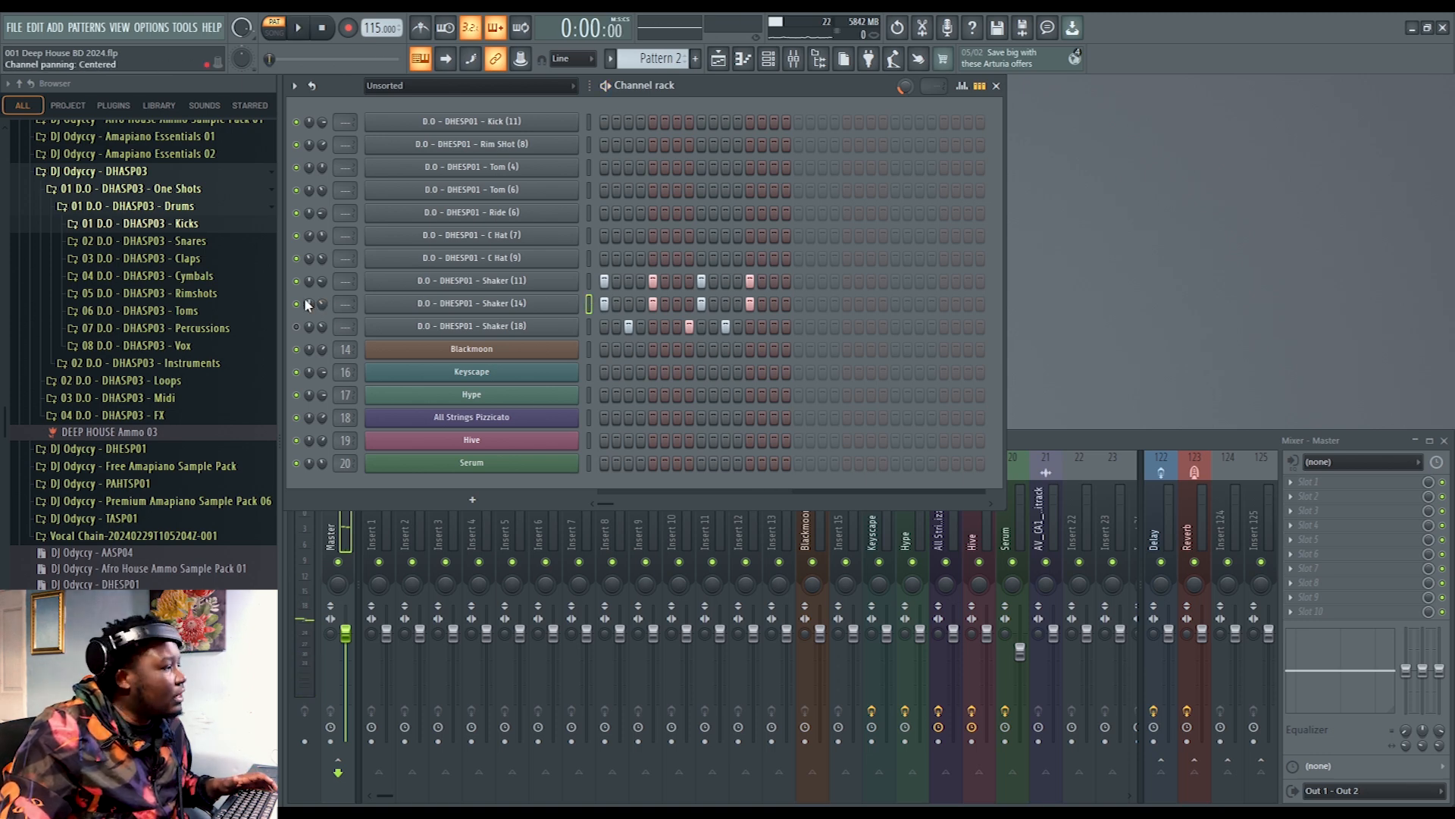
{"action": "left_click_drag", "start_coordinate": [309, 301], "coordinate": [308, 284]}
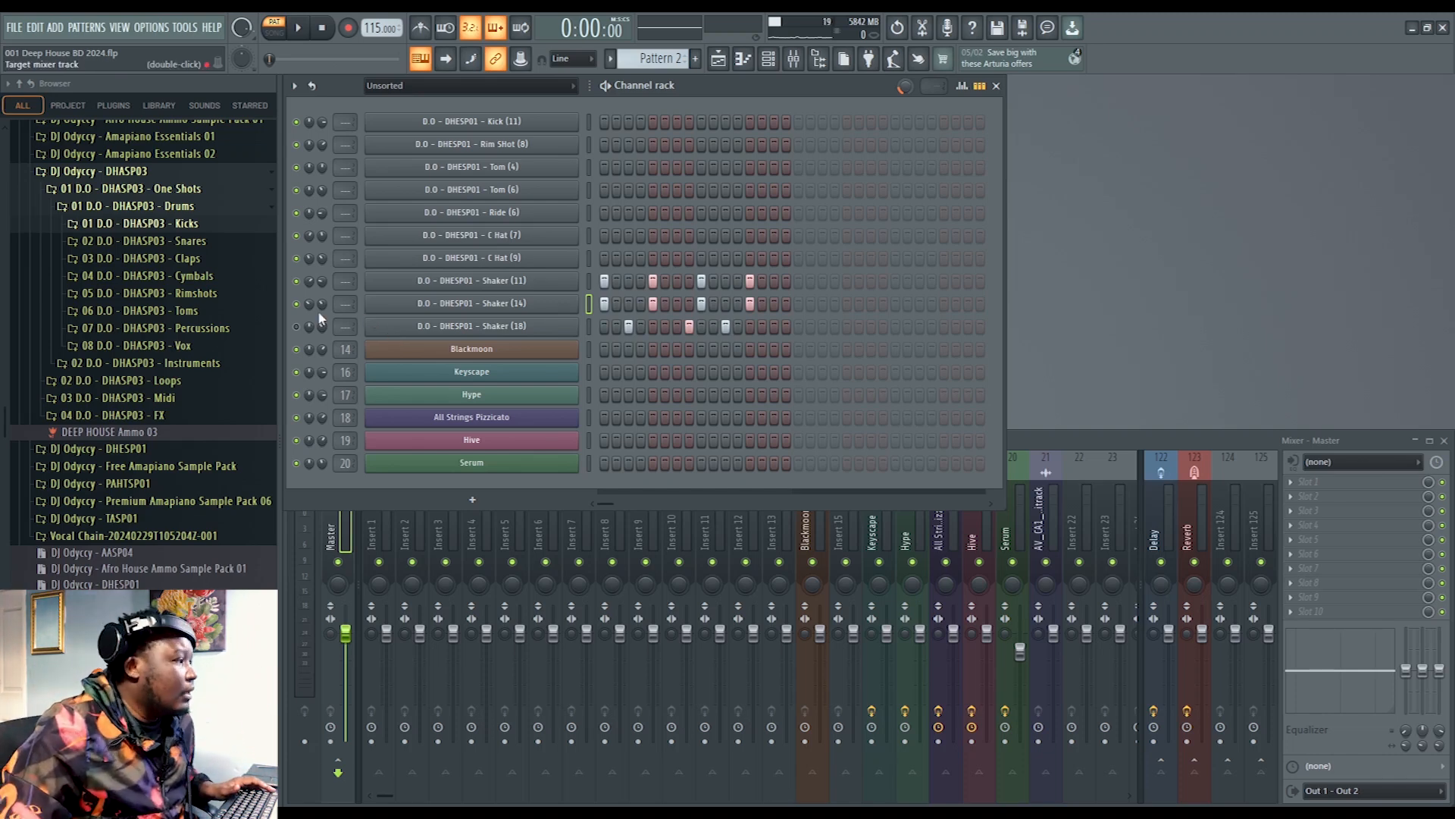
Step: Bring Shaker (18) back into the pattern, save the project, and play all three shakers together
{"action": "left_click", "coordinate": [588, 326]}
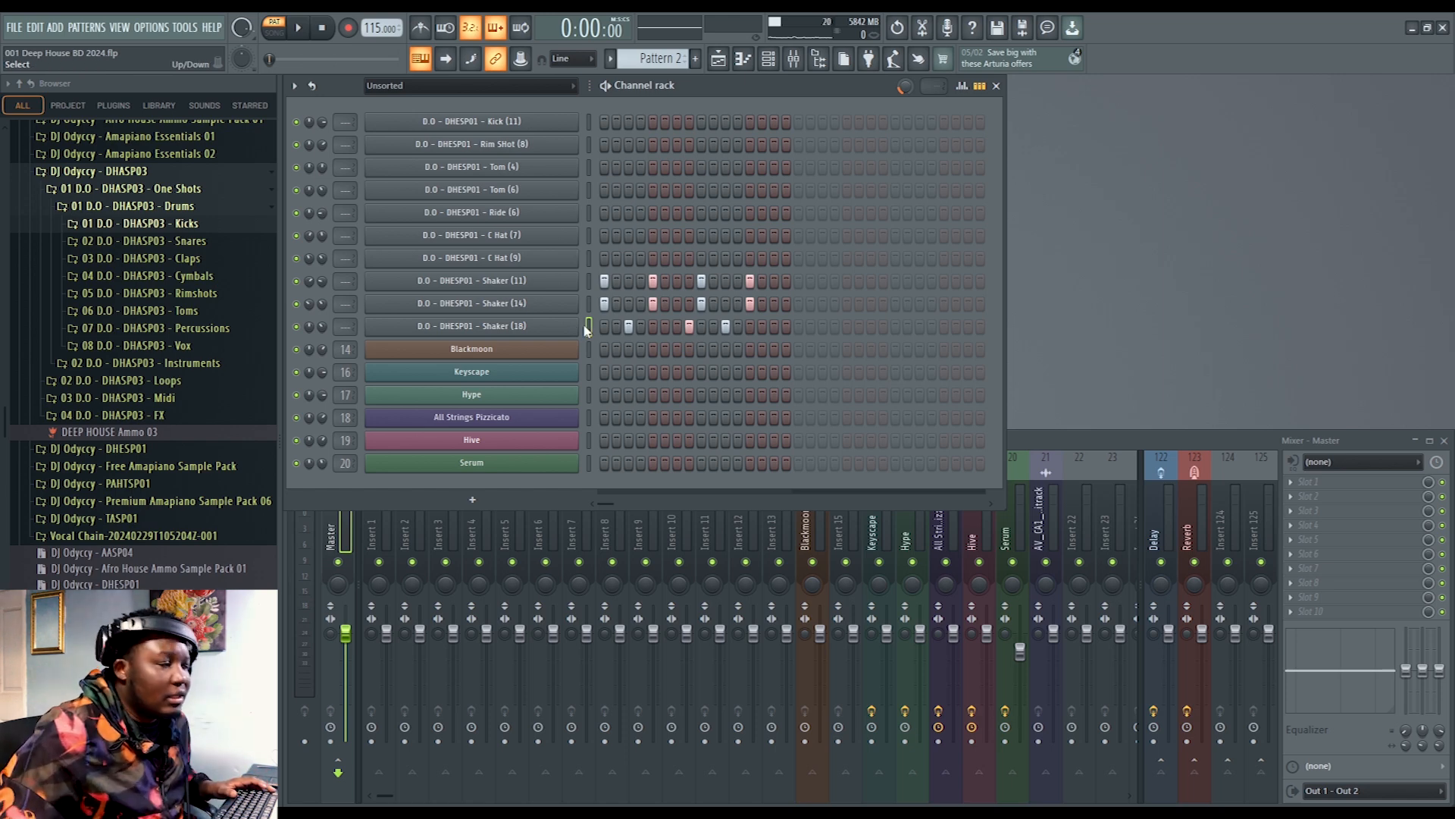
{"action": "key", "text": "ctrl+s"}
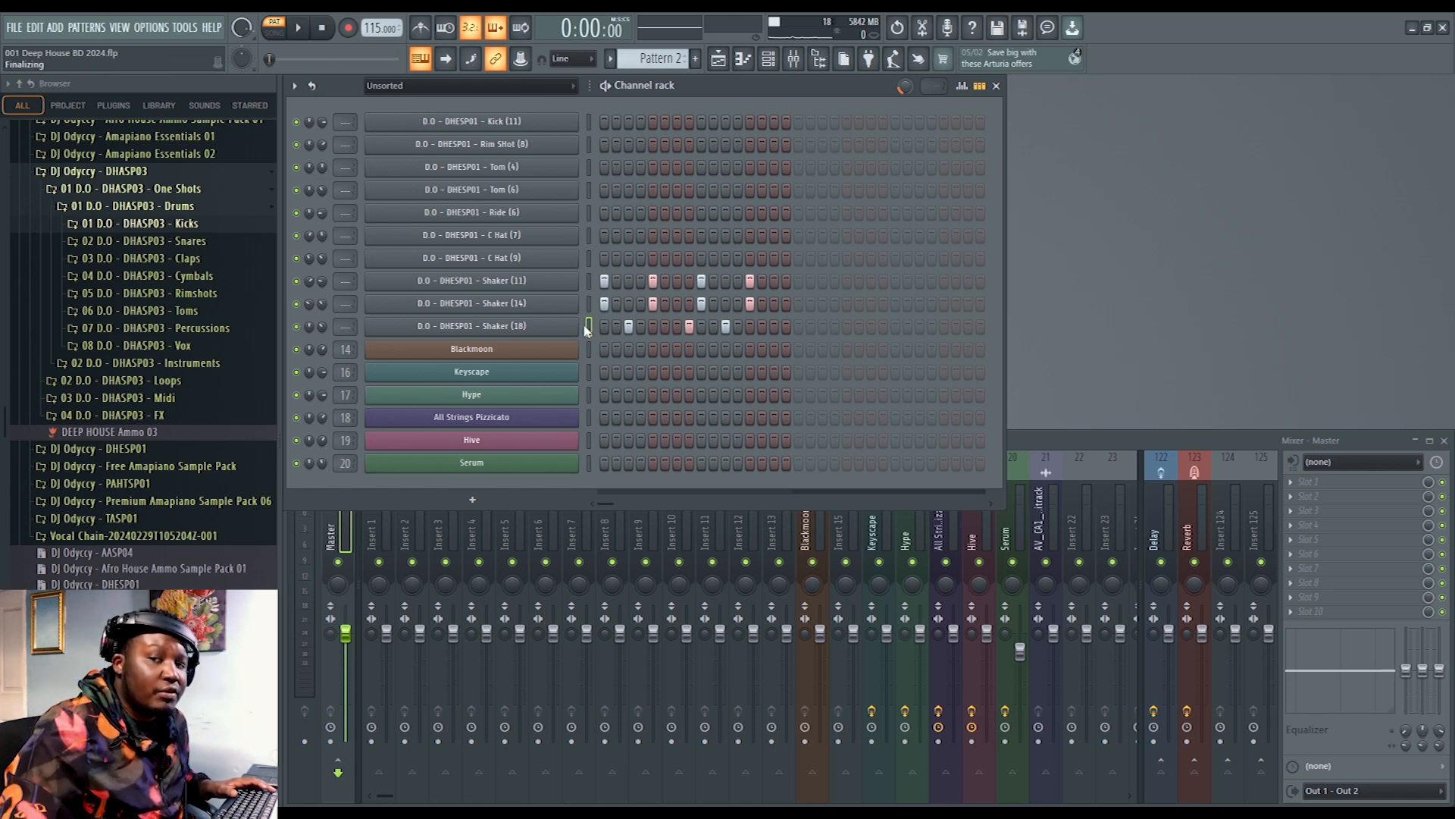
{"action": "key", "text": "space"}
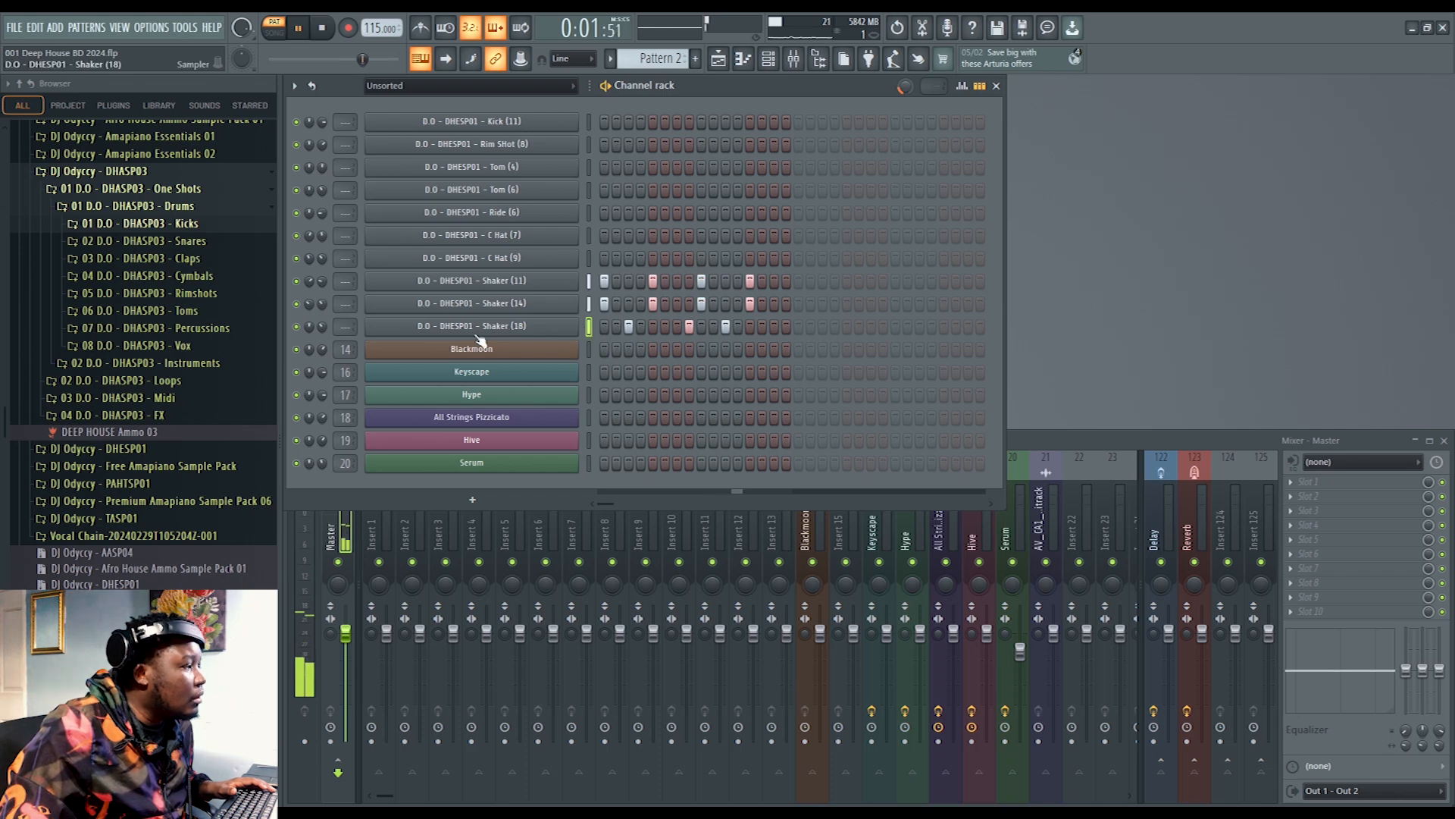
{"action": "key", "text": "space"}
Step: Compare Shaker (18) with its echo delay feedback at 0% and raised again, and replay the shaker pattern
{"action": "left_click", "coordinate": [417, 328]}
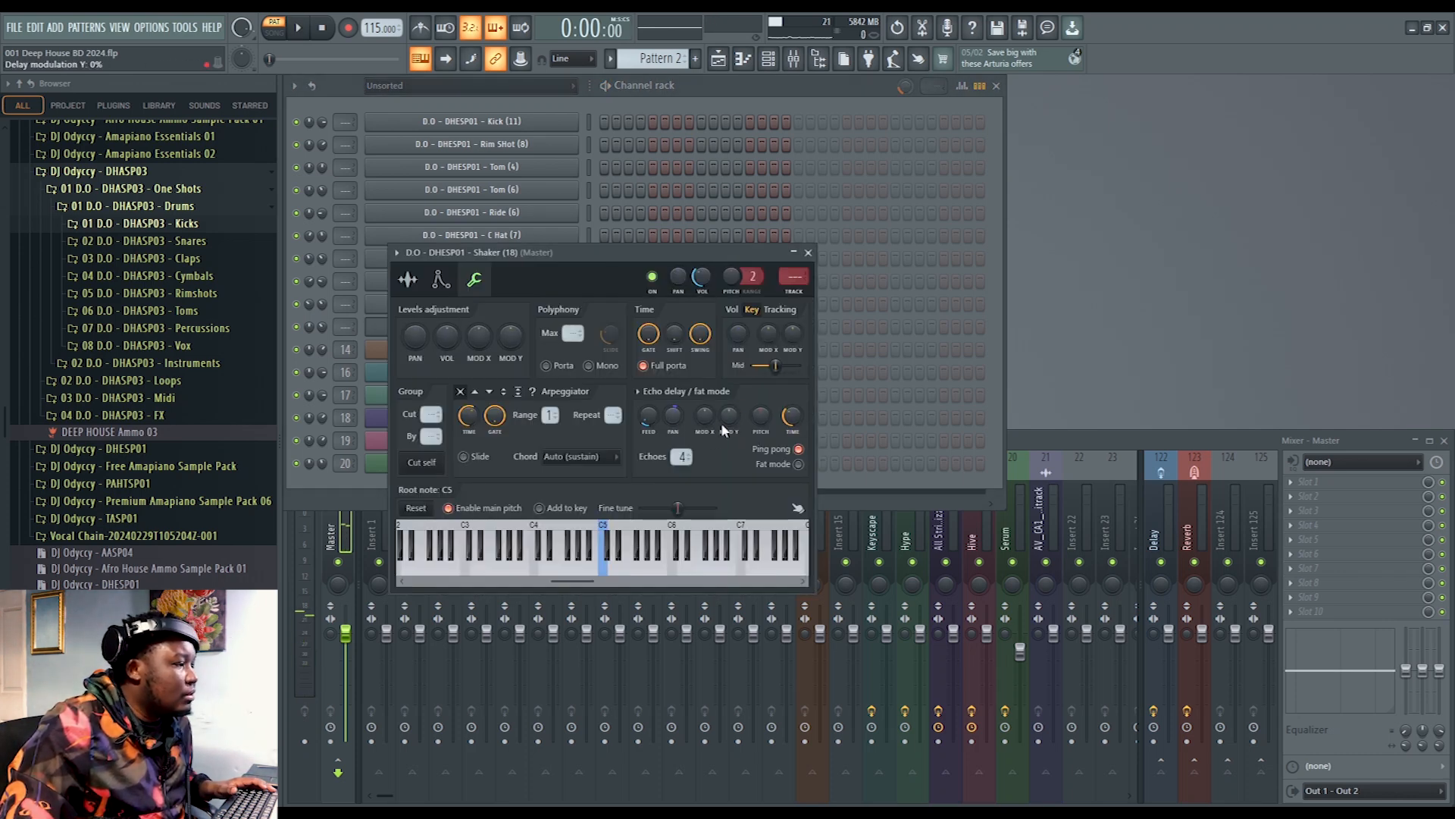
{"action": "key", "text": "space"}
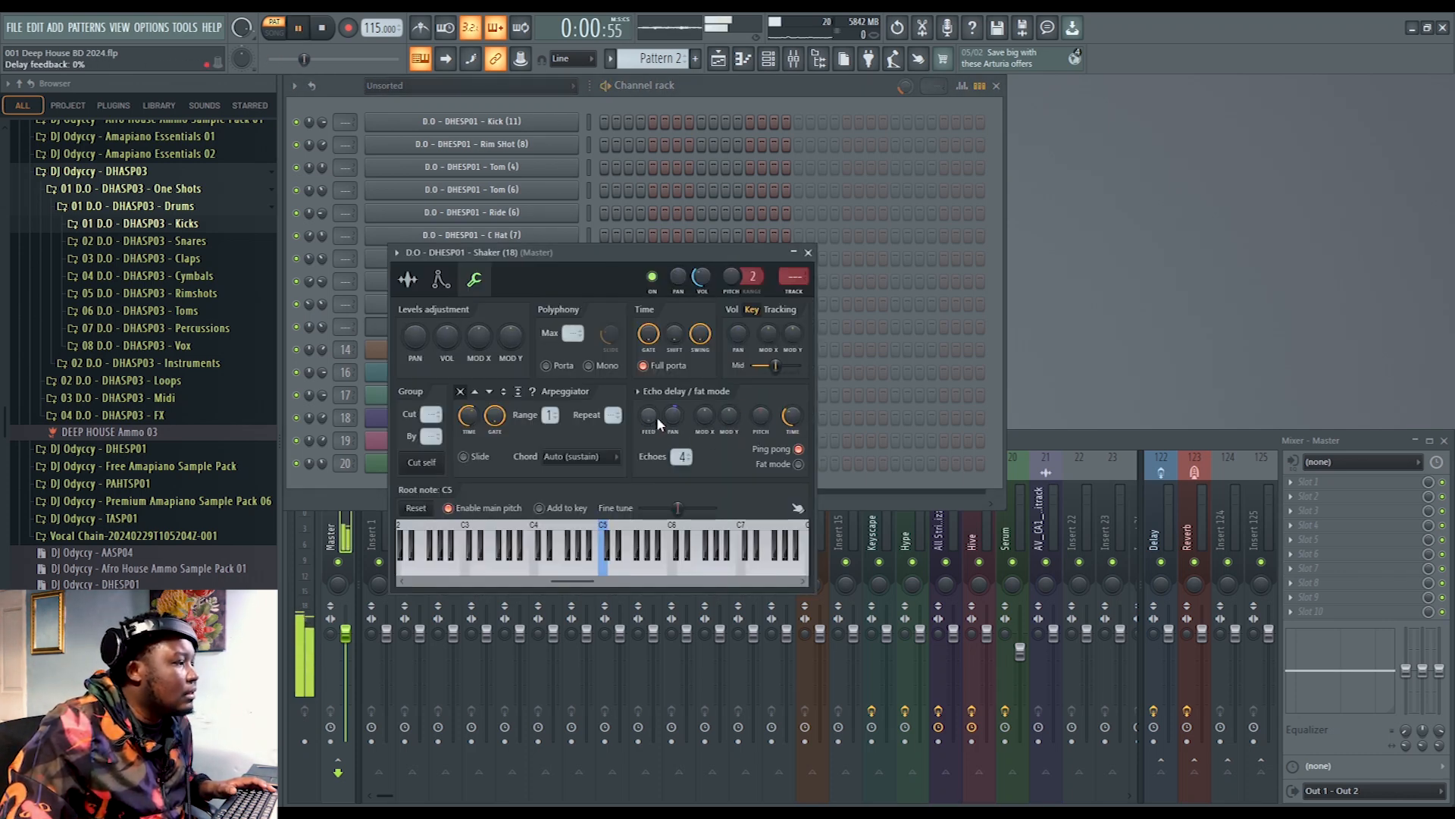
{"action": "left_click_drag", "start_coordinate": [646, 416], "coordinate": [645, 401]}
{"action": "key", "text": "space"}
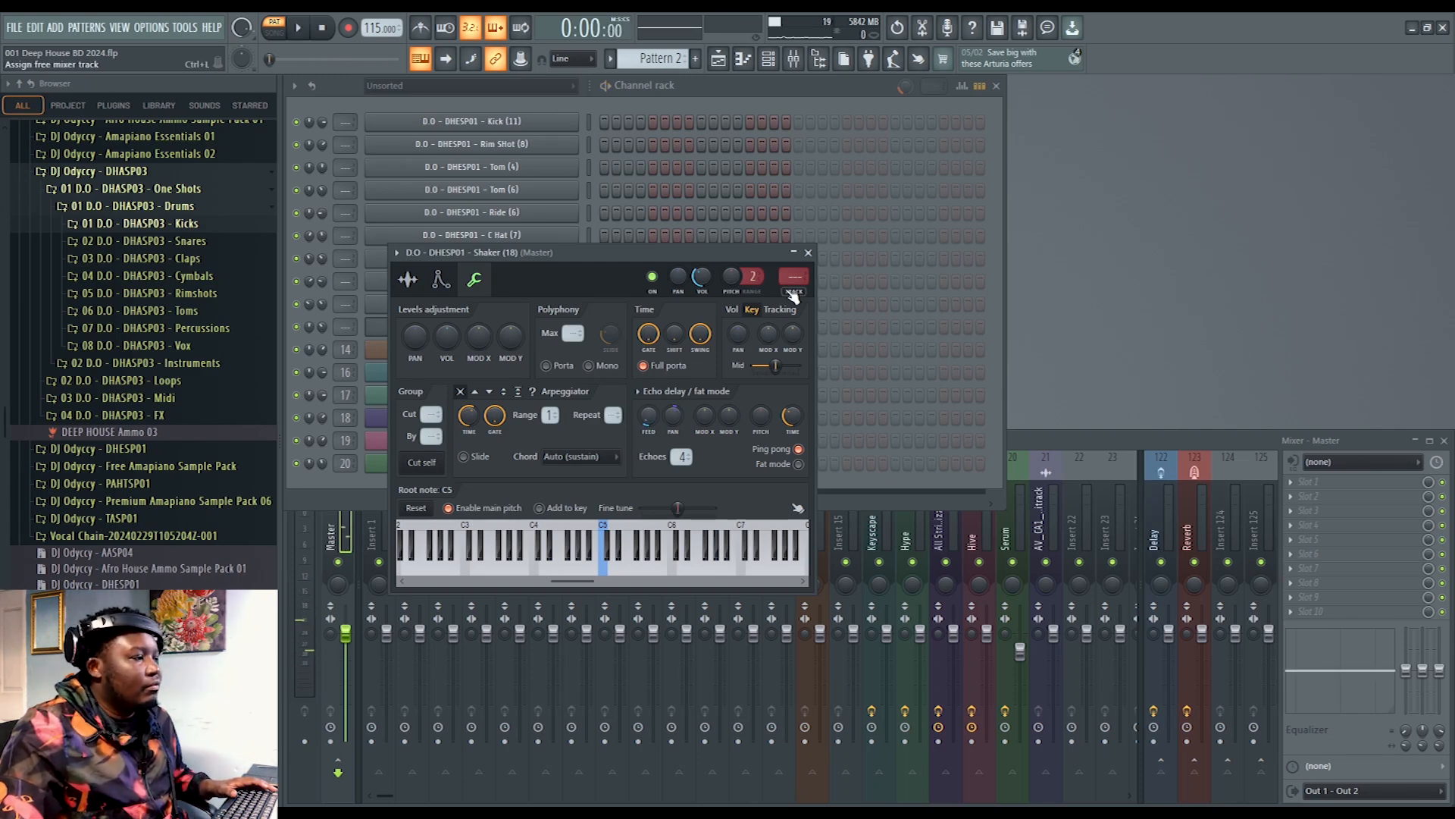
{"action": "left_click", "coordinate": [808, 253]}
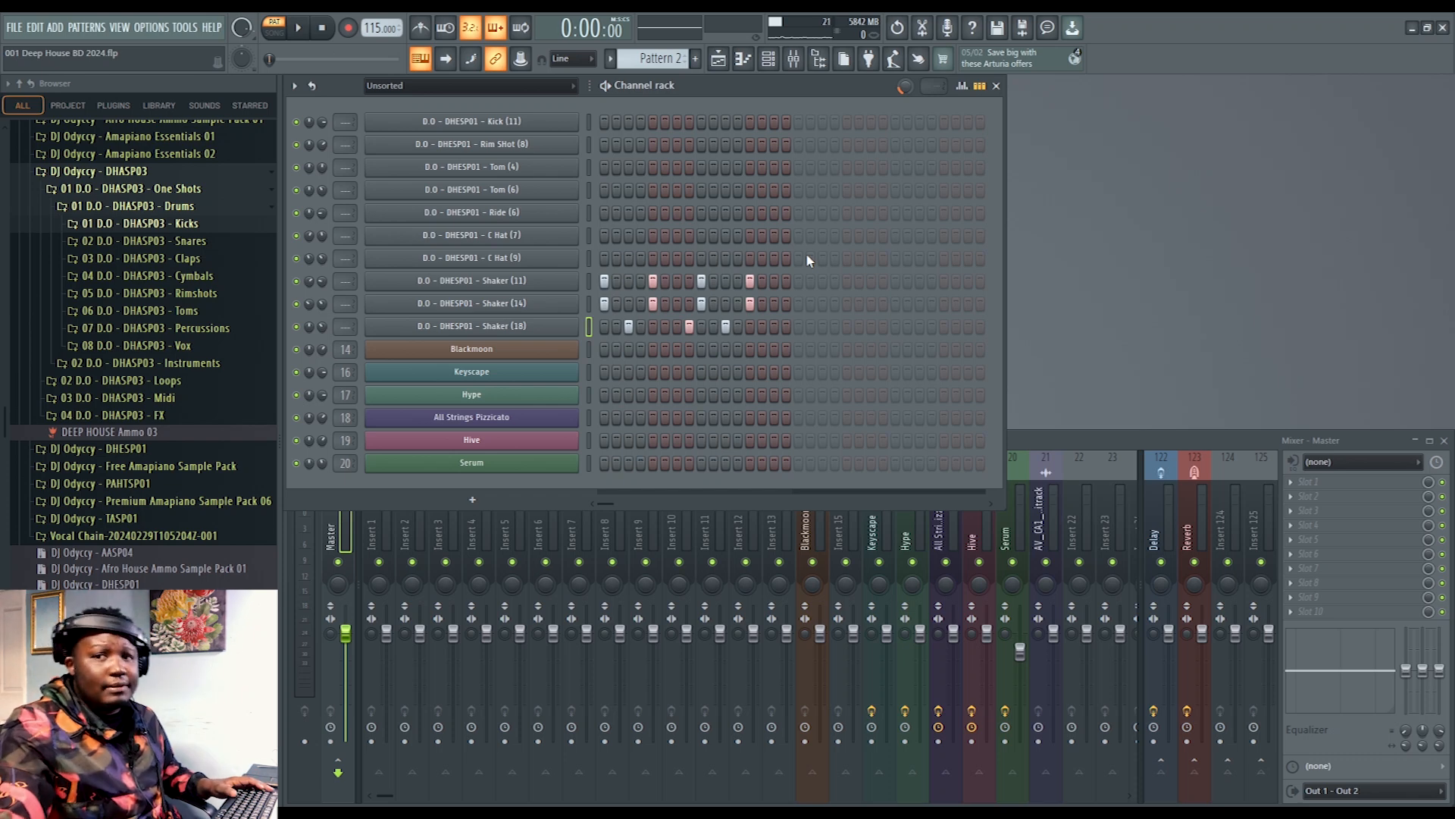
{"action": "key", "text": "space"}
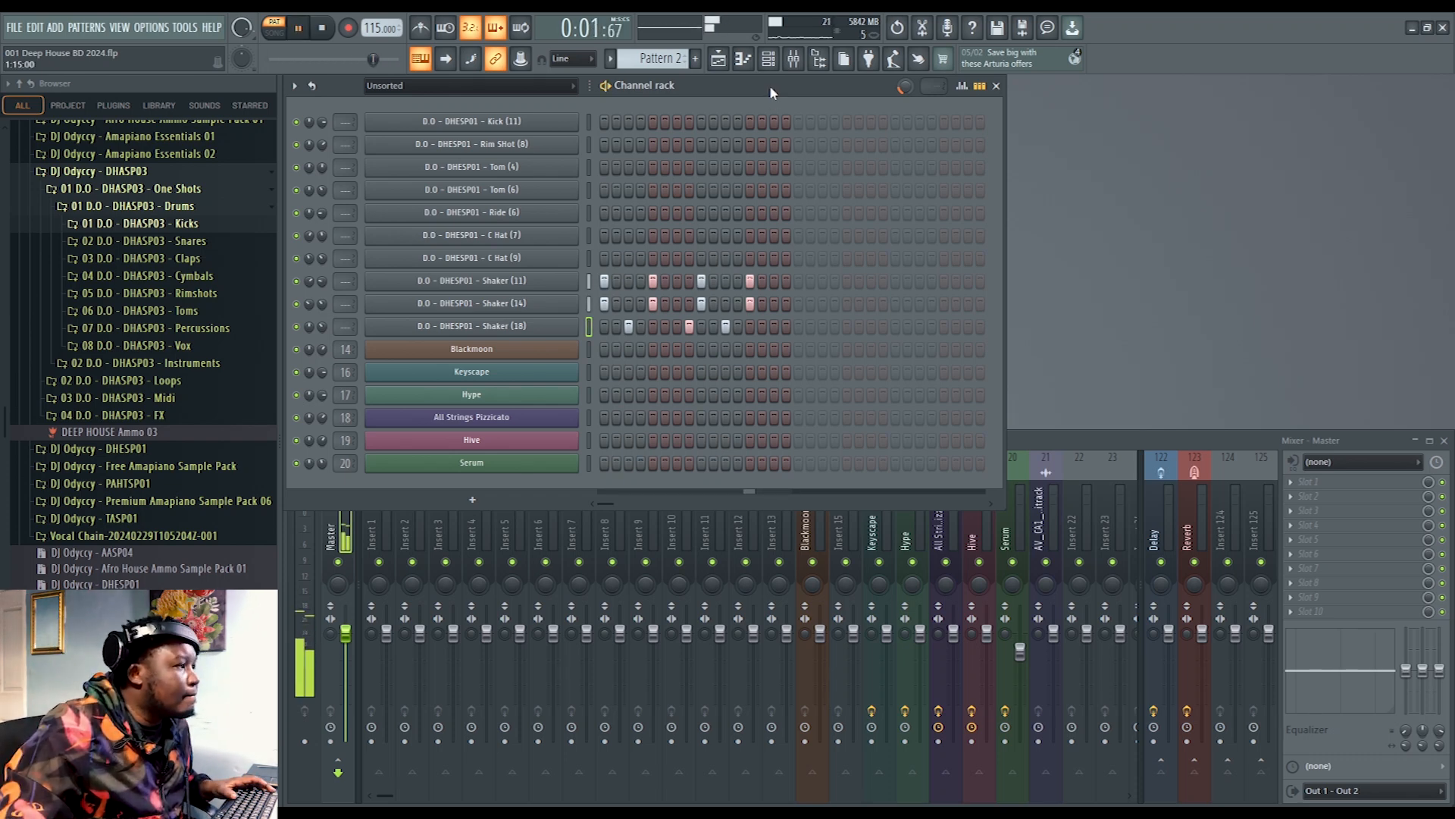
{"action": "key", "text": "space"}
Step: Show all channels and route those from Kick (11) through the VR_DI_115 female effects stem to free mixer tracks 1 to 13
{"action": "left_click", "coordinate": [399, 89]}
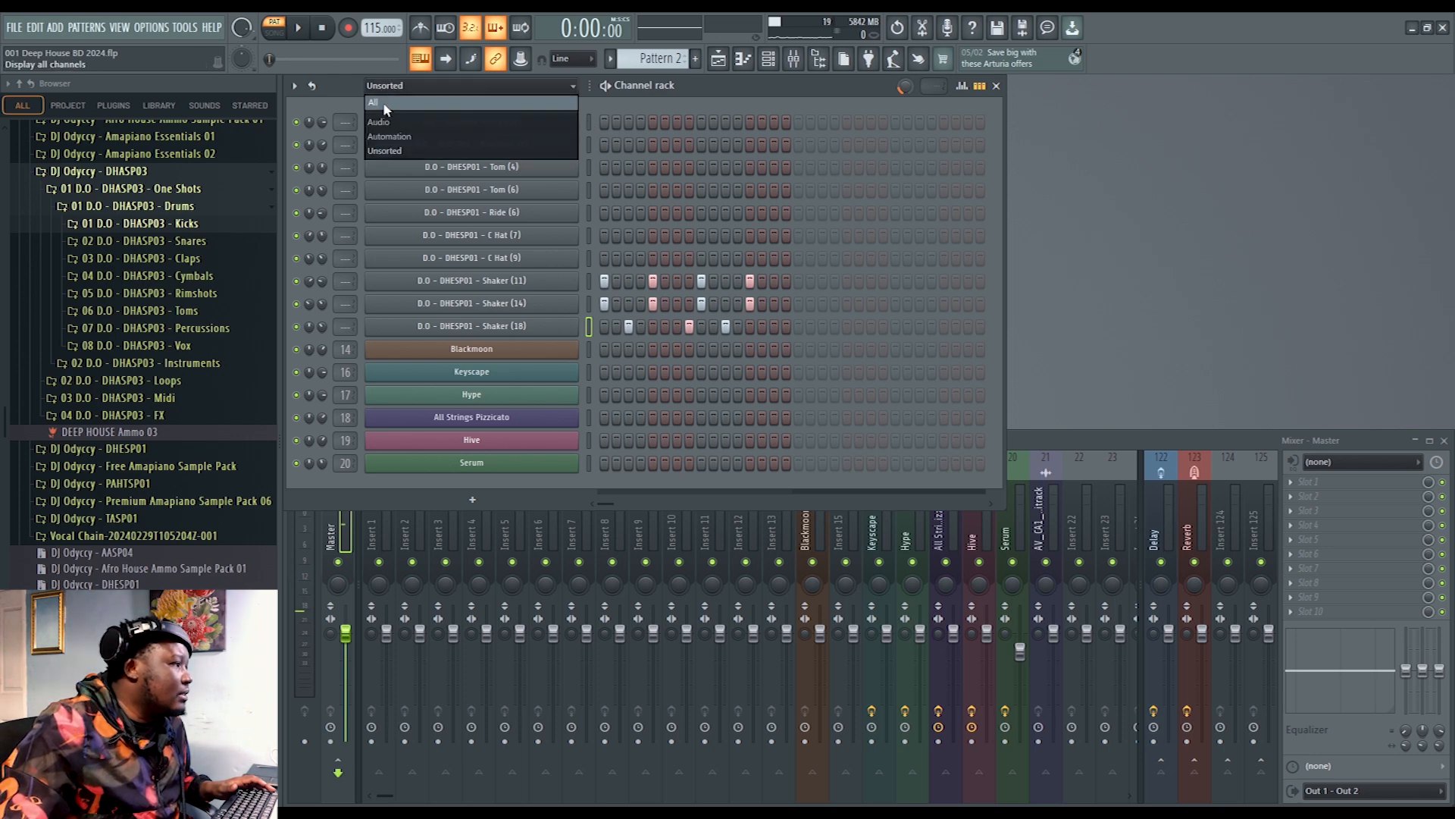
{"action": "left_click", "coordinate": [383, 102]}
{"action": "left_click_drag", "start_coordinate": [588, 121], "coordinate": [584, 326]}
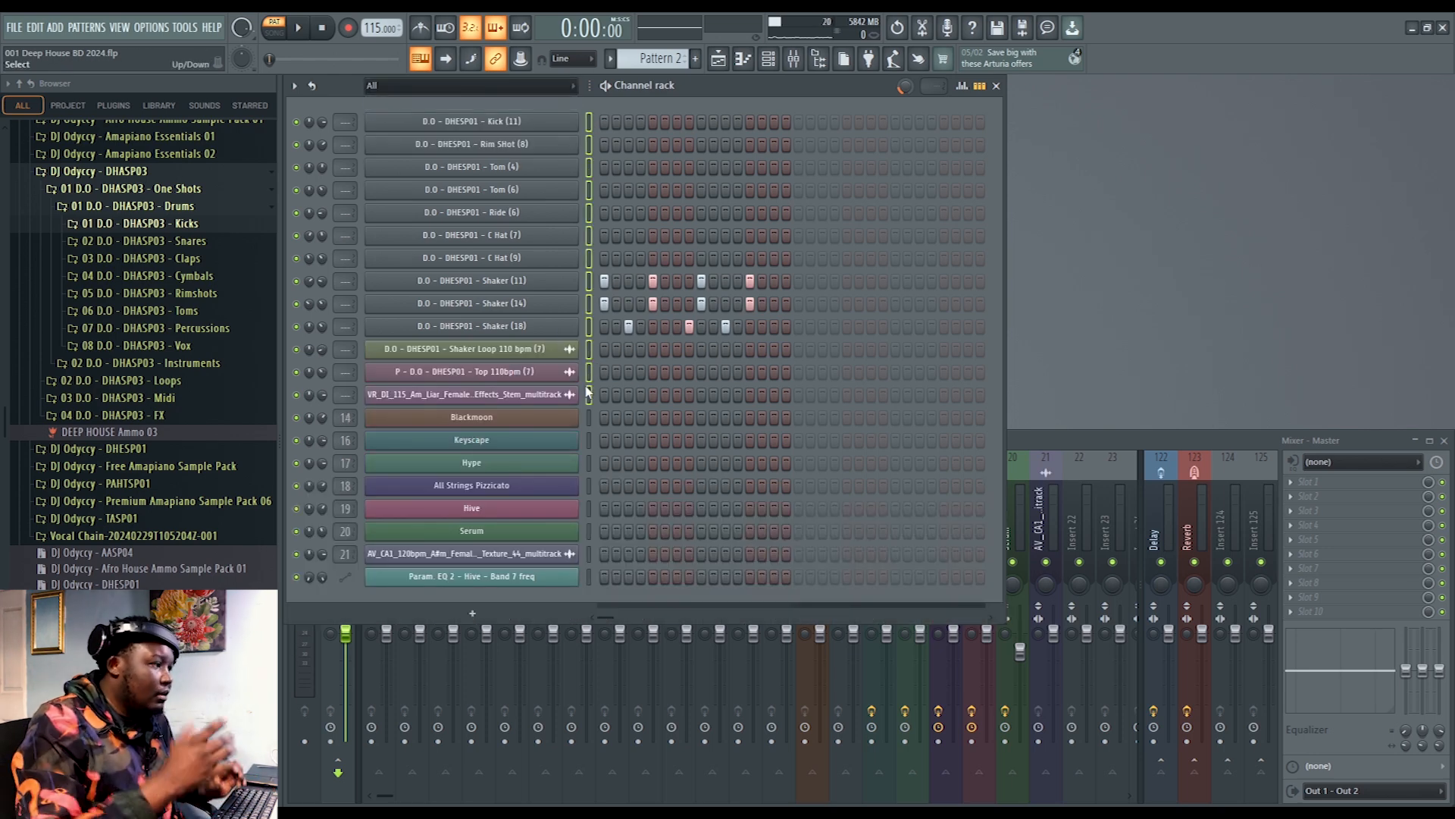
{"action": "key", "text": "ctrl+l"}
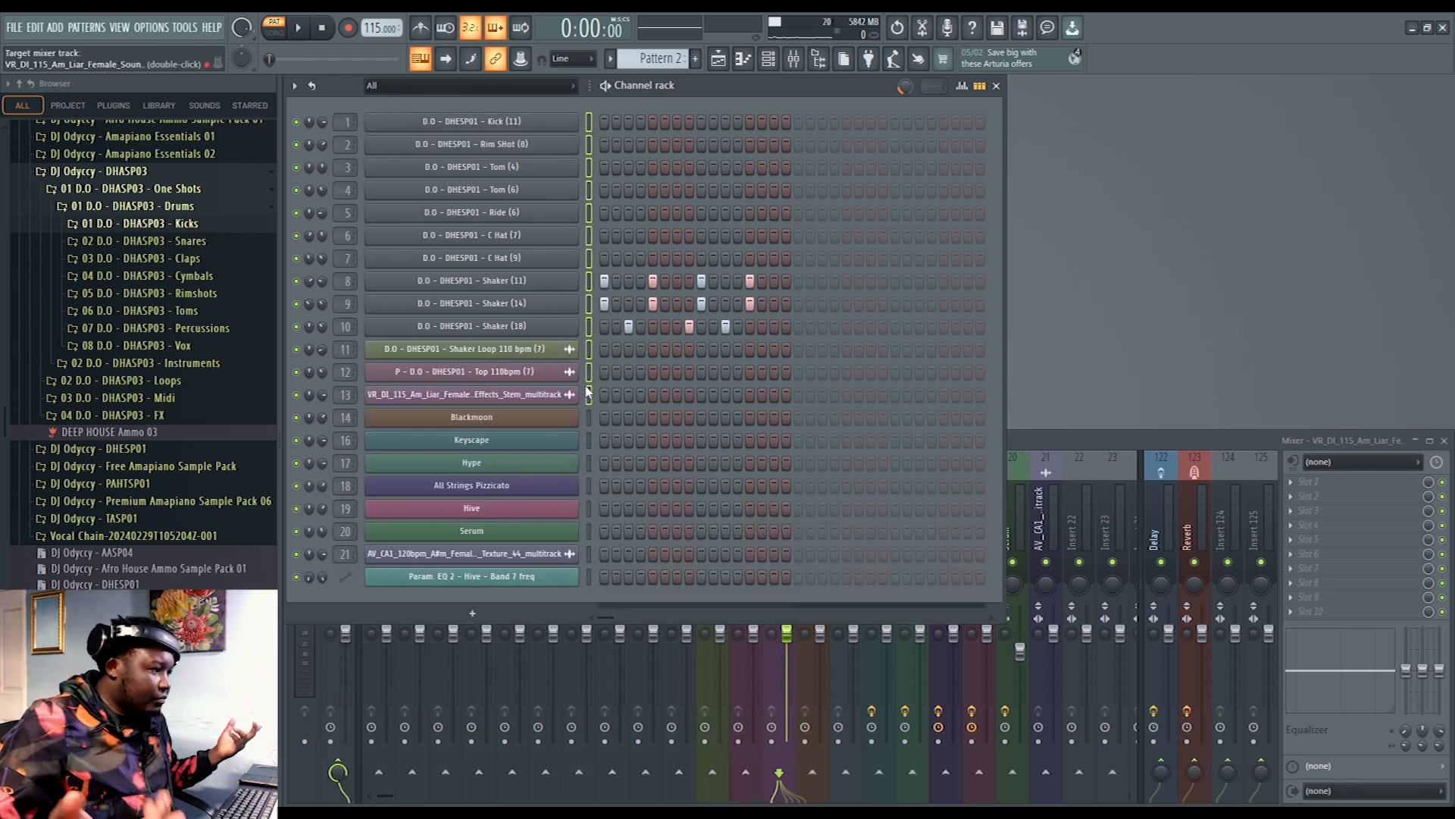
Step: Move the Blackmoon mixer track to slot 16 and the Keyscape through AV_CA1 vocal tracks to slots 18 to 23
{"action": "left_click", "coordinate": [1030, 435]}
{"action": "left_click", "coordinate": [812, 540]}
{"action": "key", "text": "alt+Right"}
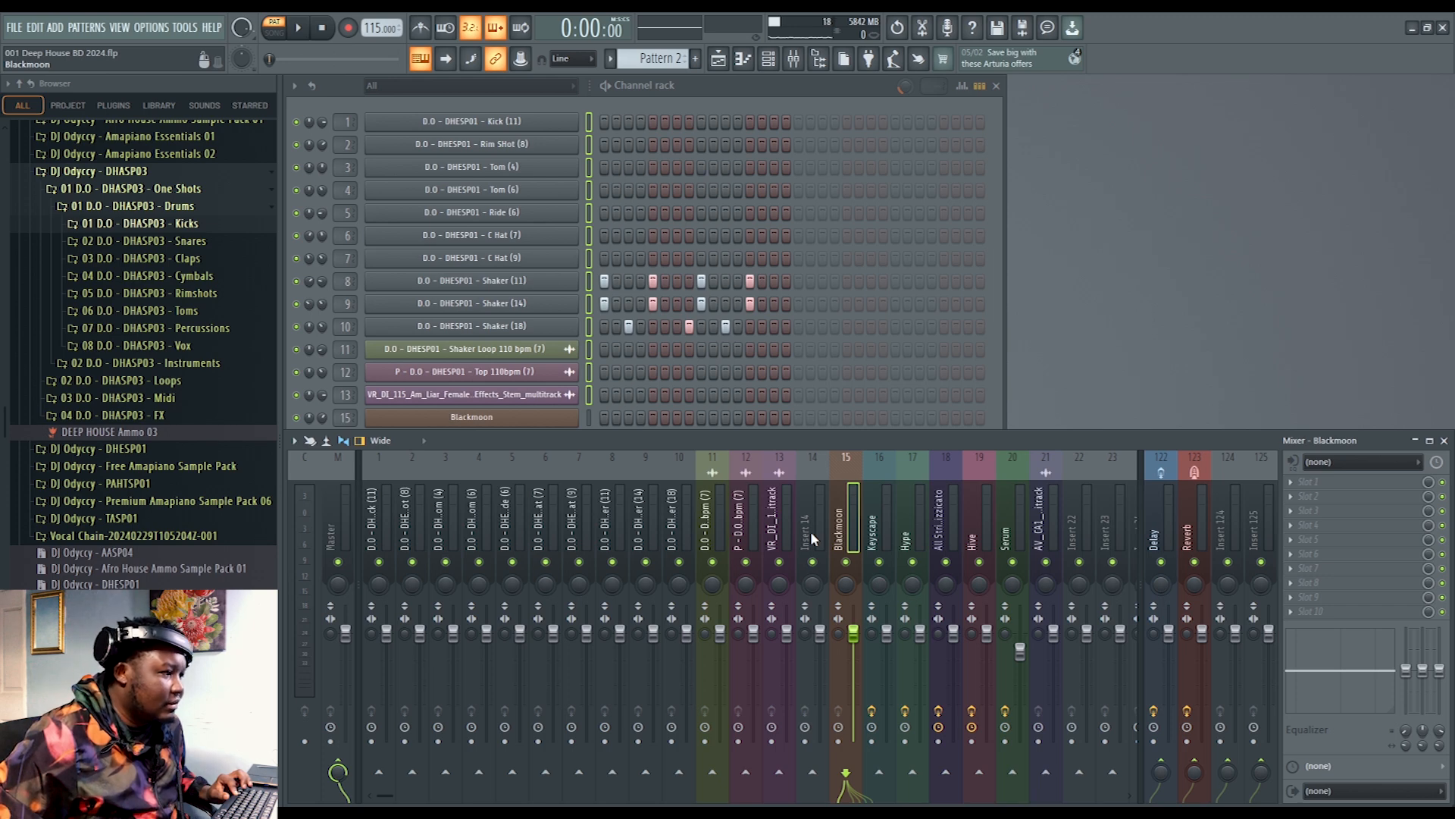
{"action": "left_click_drag", "start_coordinate": [841, 531], "coordinate": [1039, 535]}
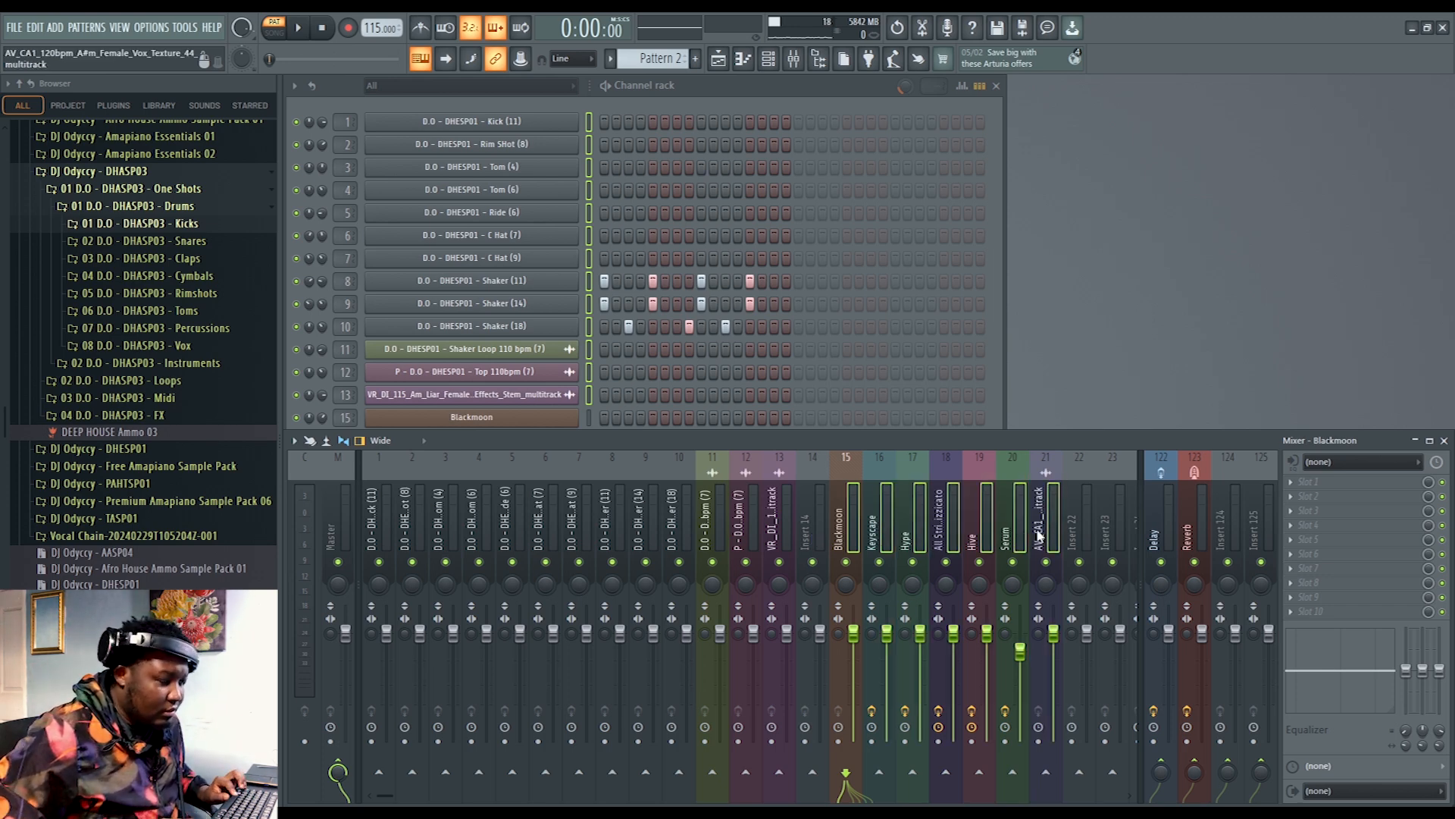
{"action": "key", "text": "alt+Right"}
{"action": "key", "text": "alt+Right"}
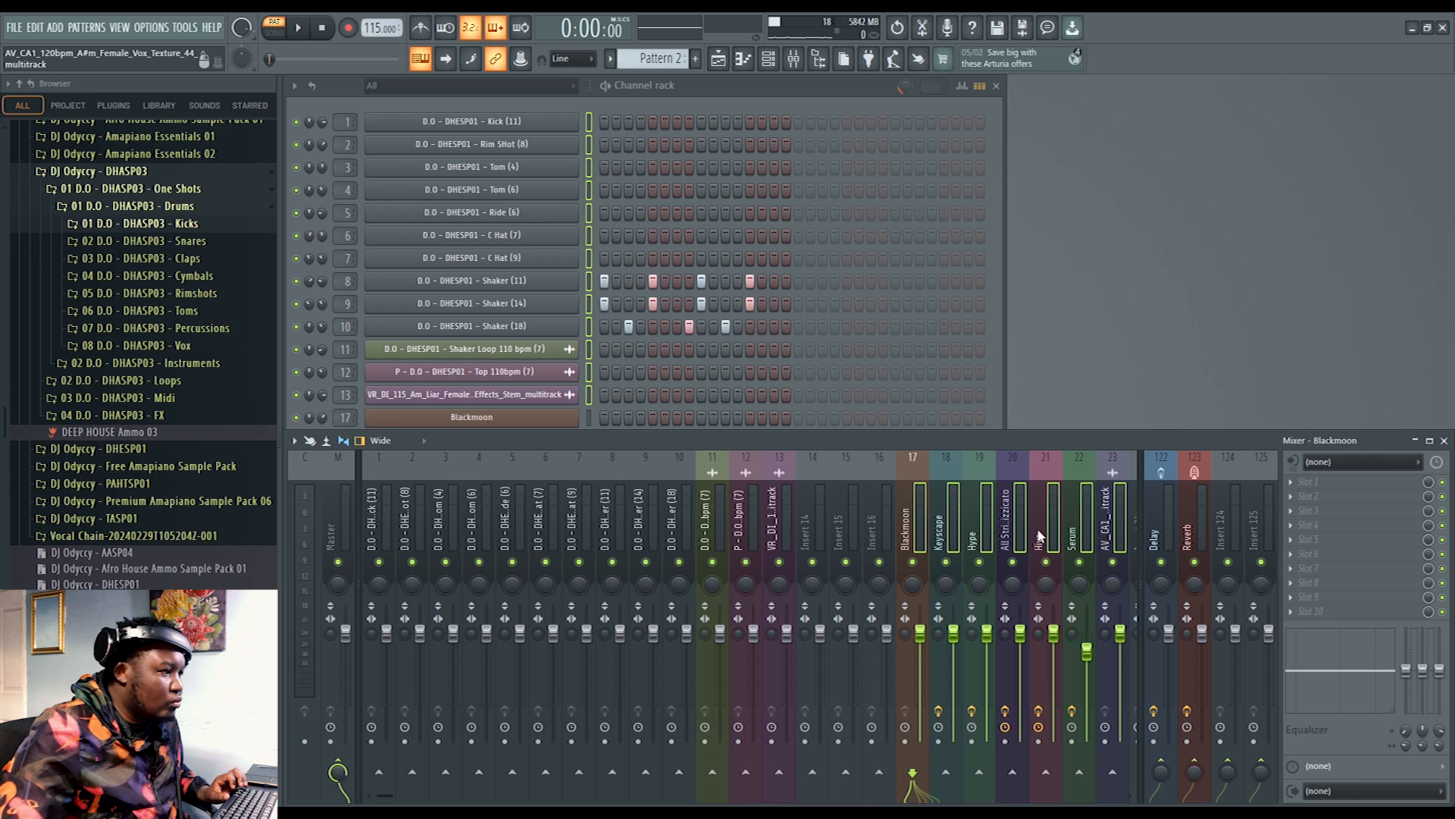
{"action": "left_click", "coordinate": [910, 528]}
{"action": "key", "text": "alt+Left"}
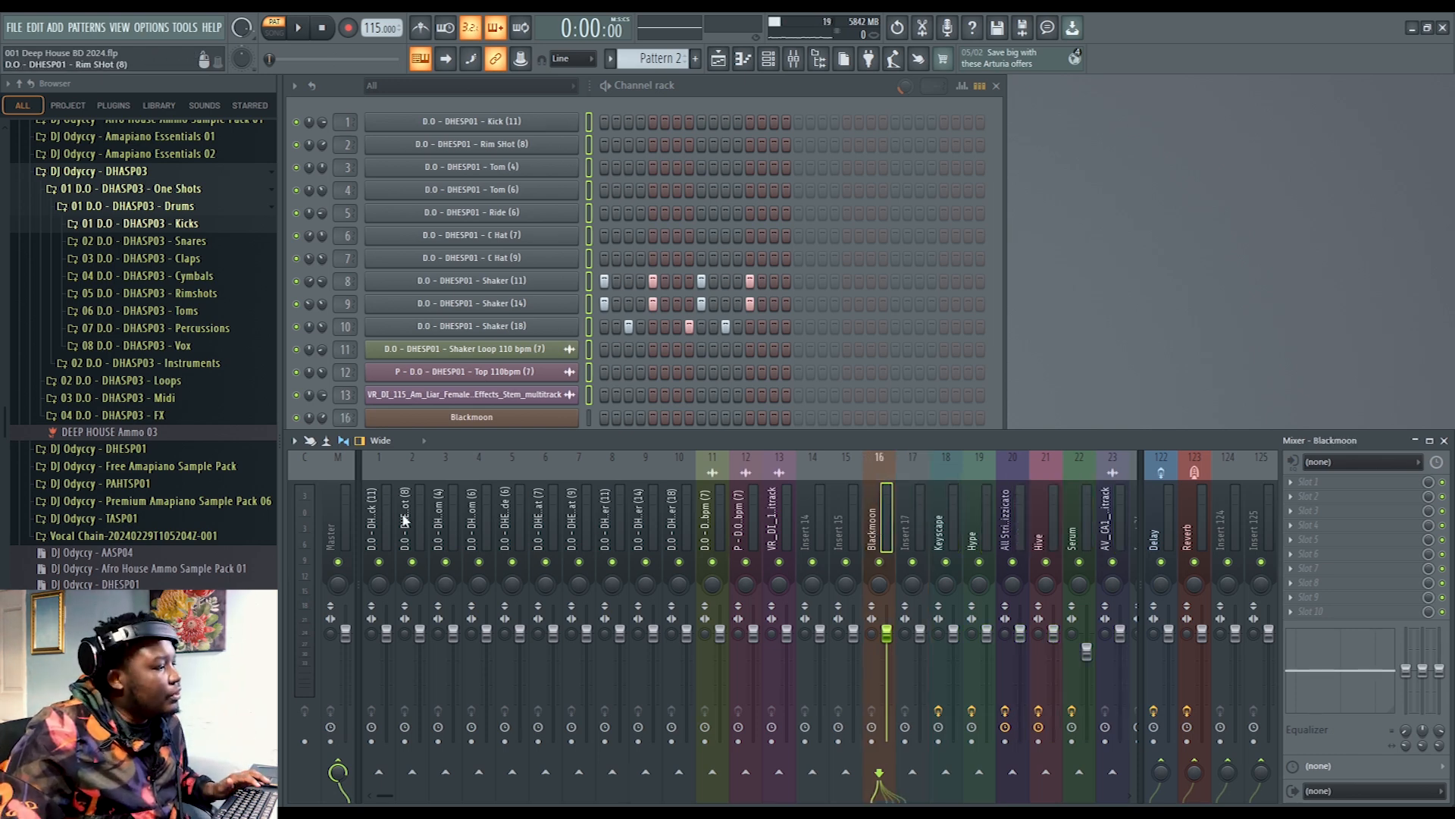
Step: Audition the shaker pattern, and switch to song mode in the playlist to play from bar 49 with the clips deselected
{"action": "key", "text": "space"}
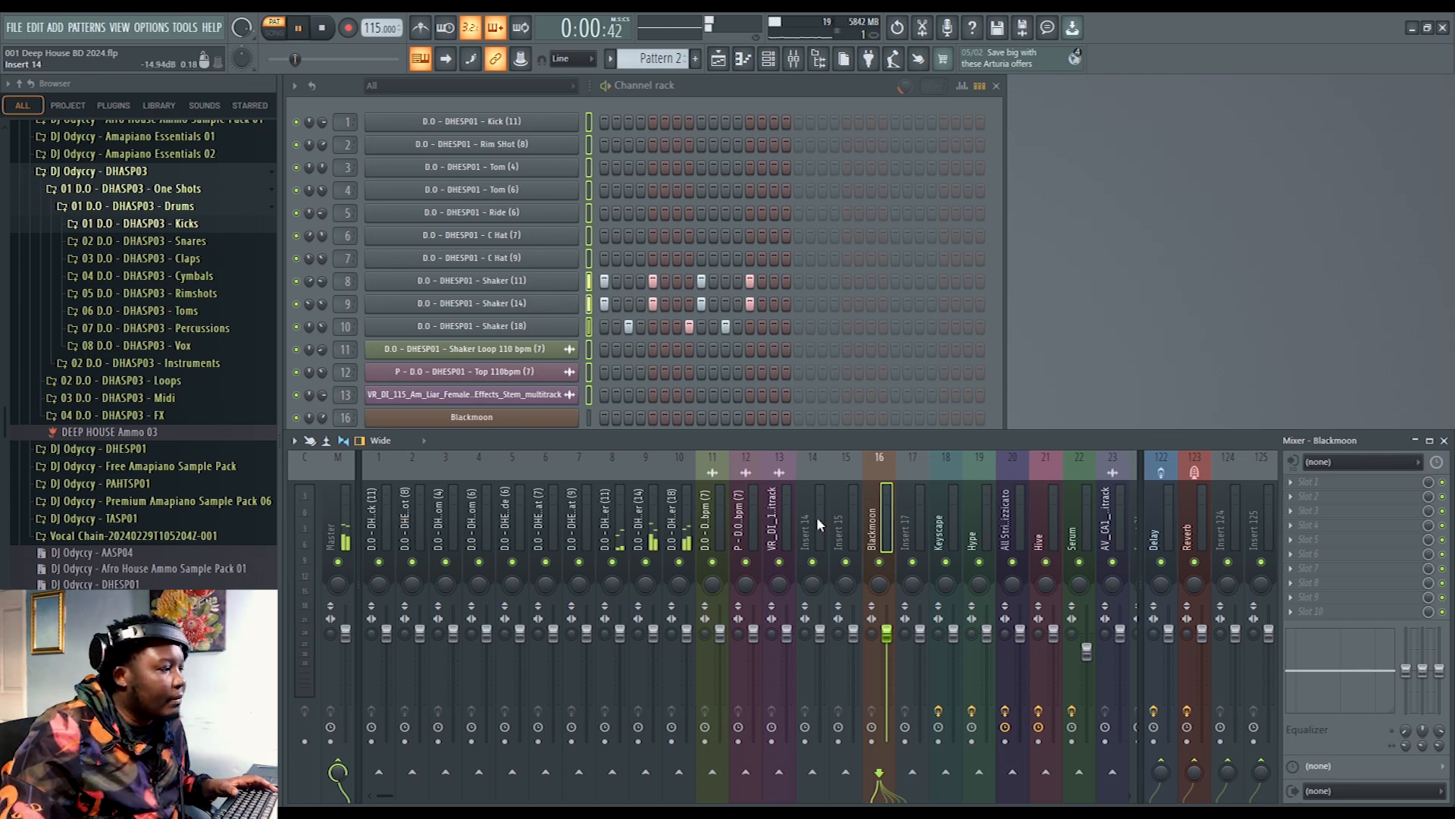
{"action": "key", "text": "space"}
{"action": "left_click", "coordinate": [718, 59]}
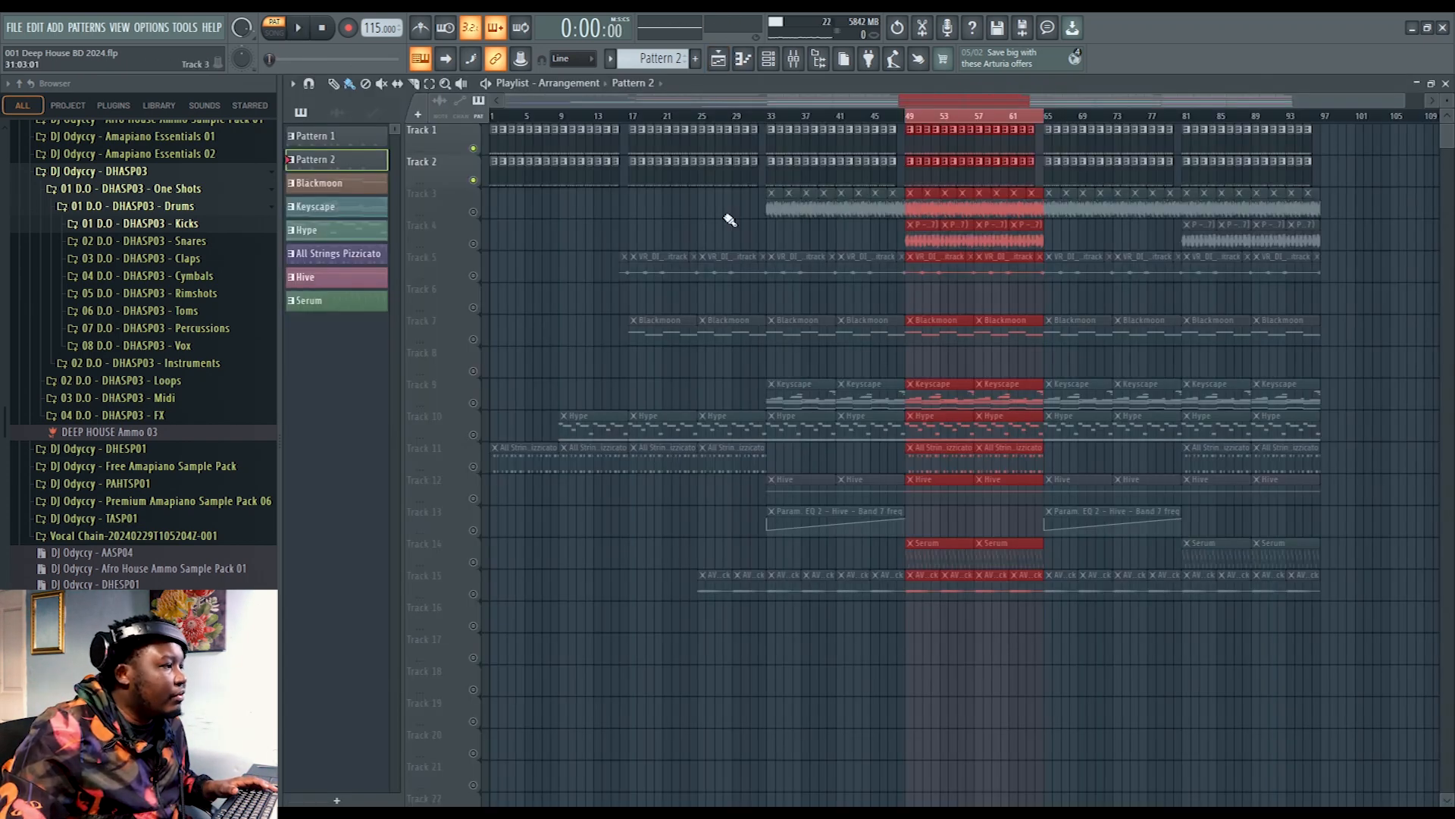
{"action": "key", "text": "l"}
{"action": "key", "text": "space"}
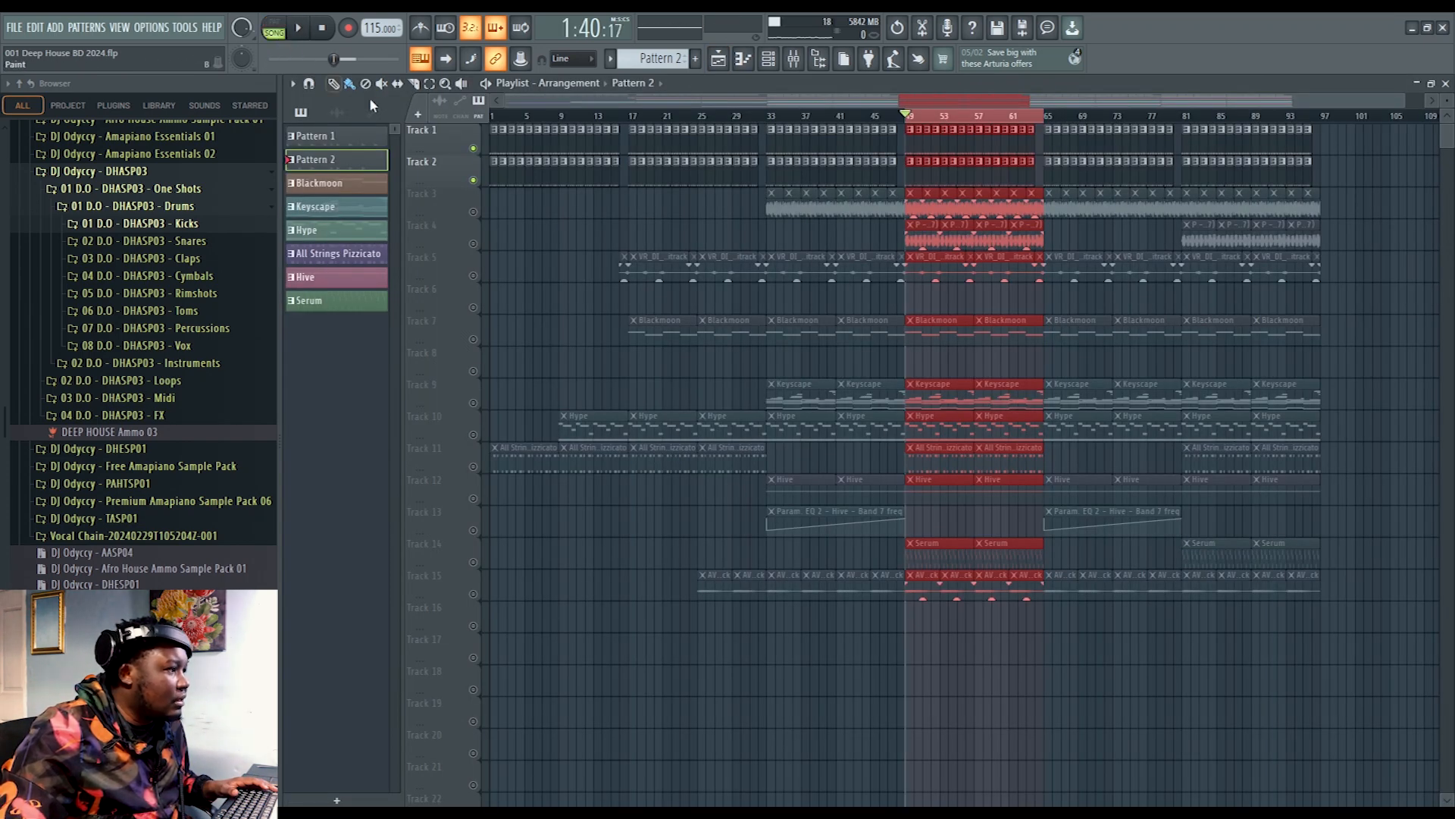
{"action": "left_click", "coordinate": [596, 231], "text": "ctrl"}
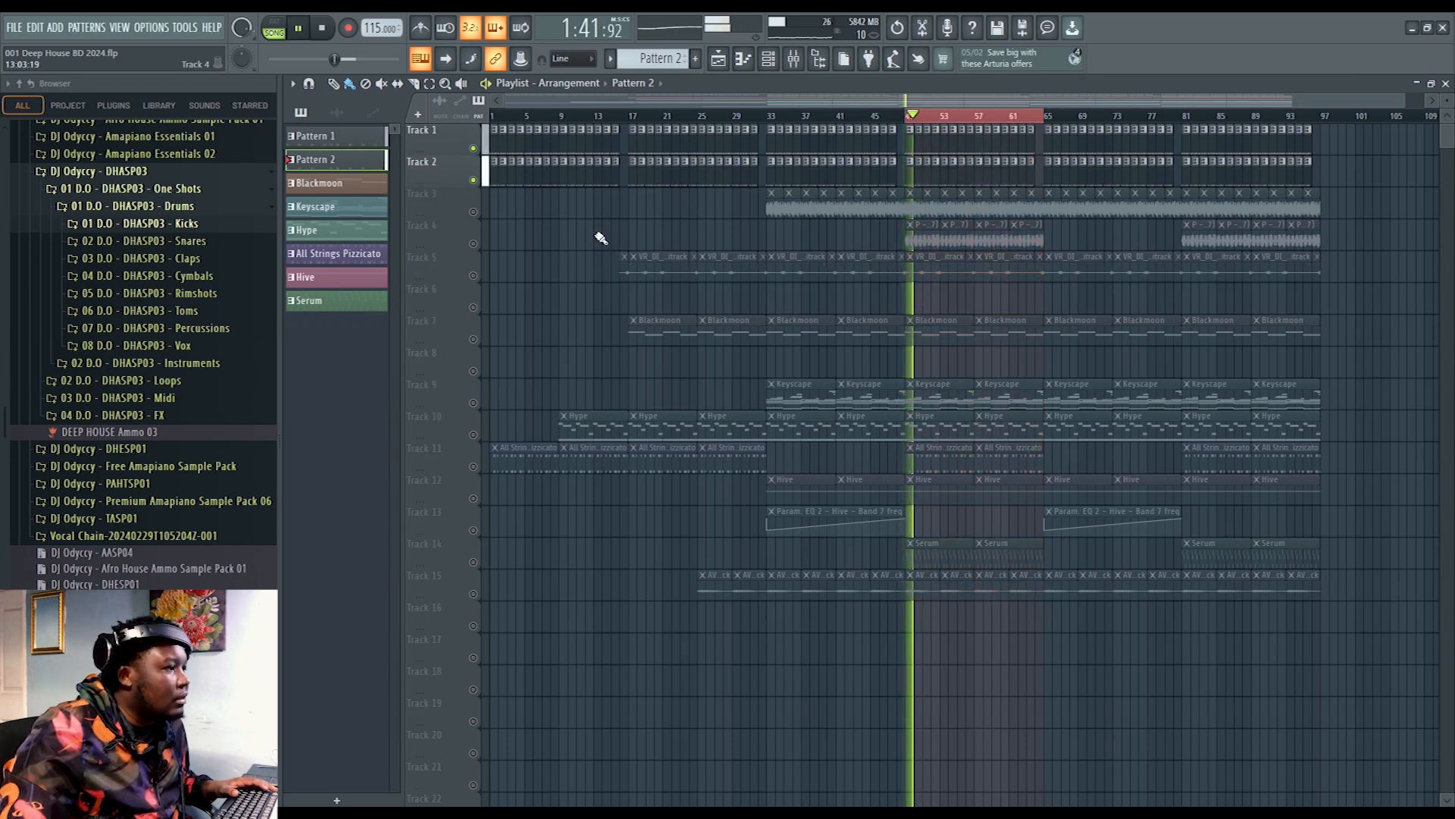
{"action": "key", "text": "space"}
Step: Unmute Track 3 and check the audio clip settings of Shaker Loop 110 bpm (7)
{"action": "left_click", "coordinate": [473, 212]}
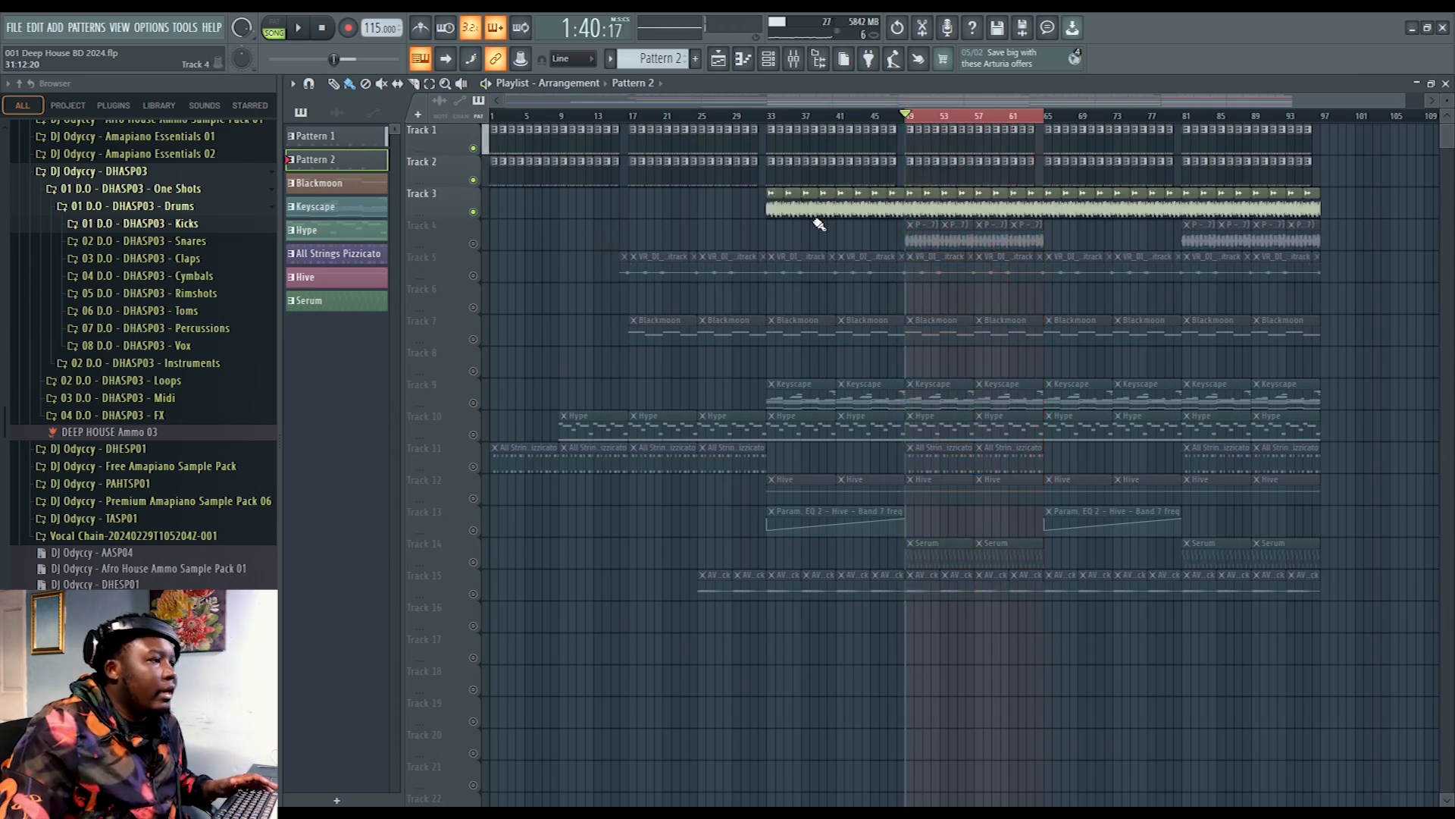
{"action": "double_click", "coordinate": [915, 197]}
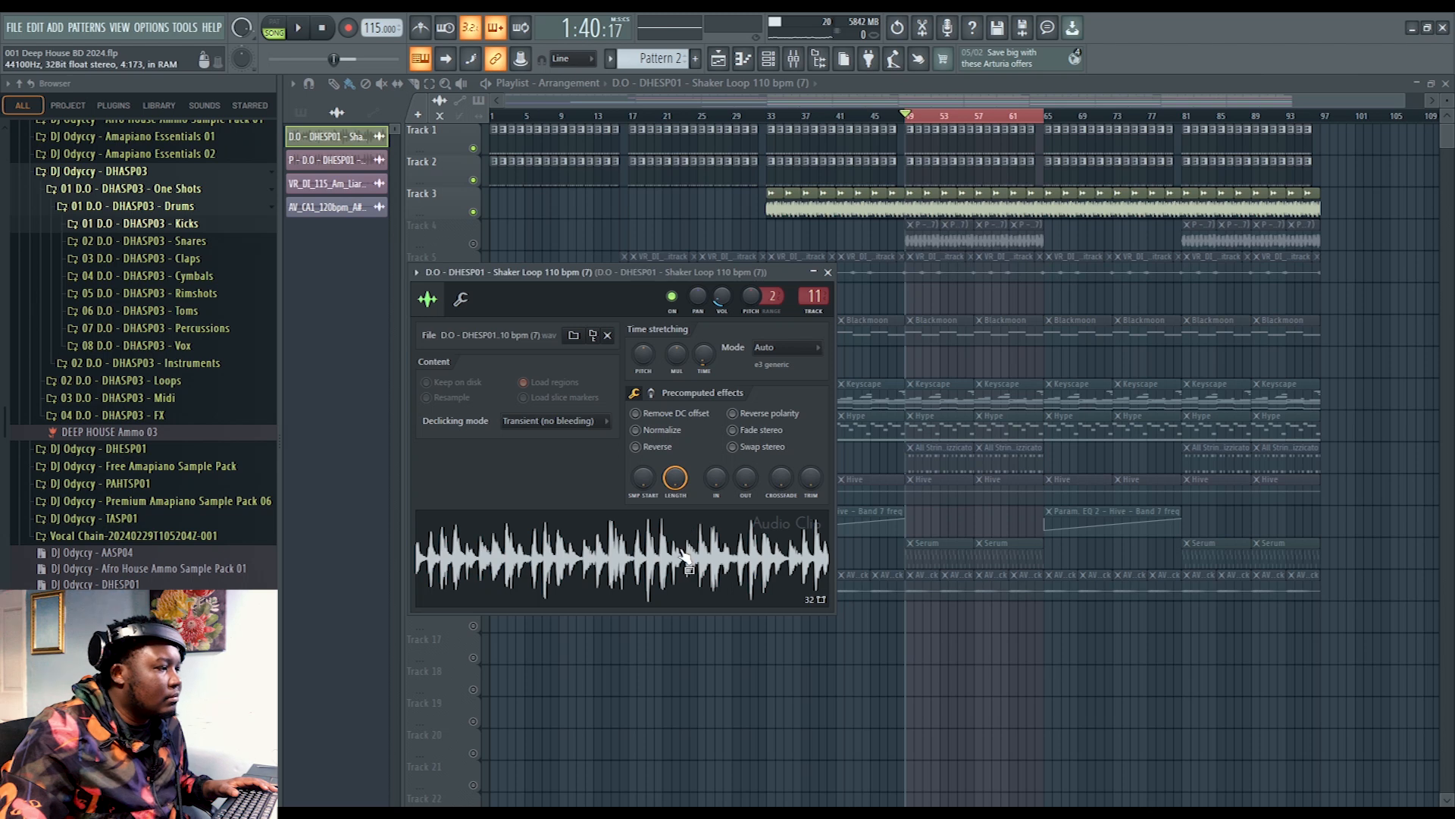
{"action": "left_click", "coordinate": [827, 272]}
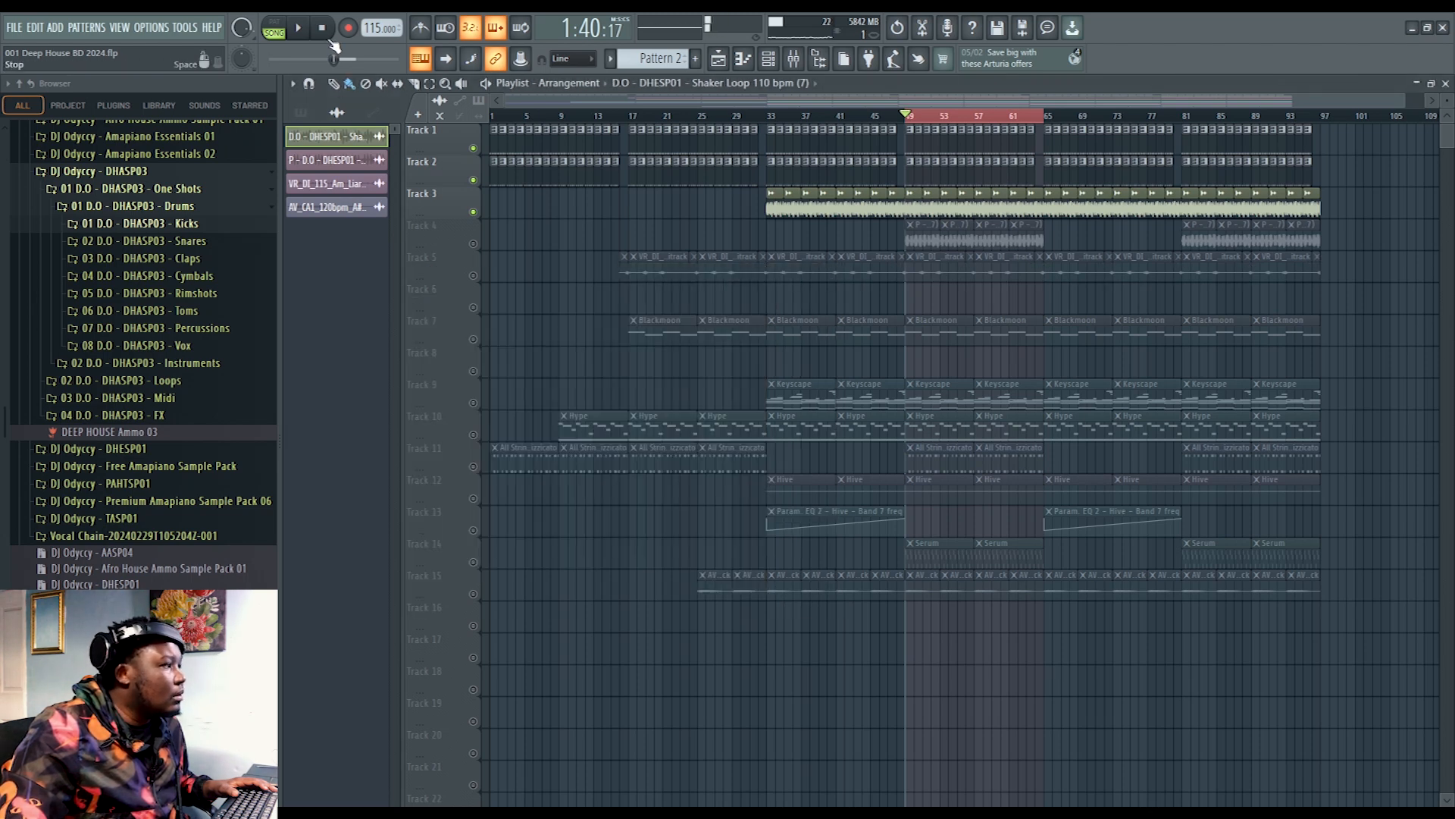
Step: Check the audio clip settings of Top 110bpm (7) and unmute Track 4
{"action": "double_click", "coordinate": [929, 239]}
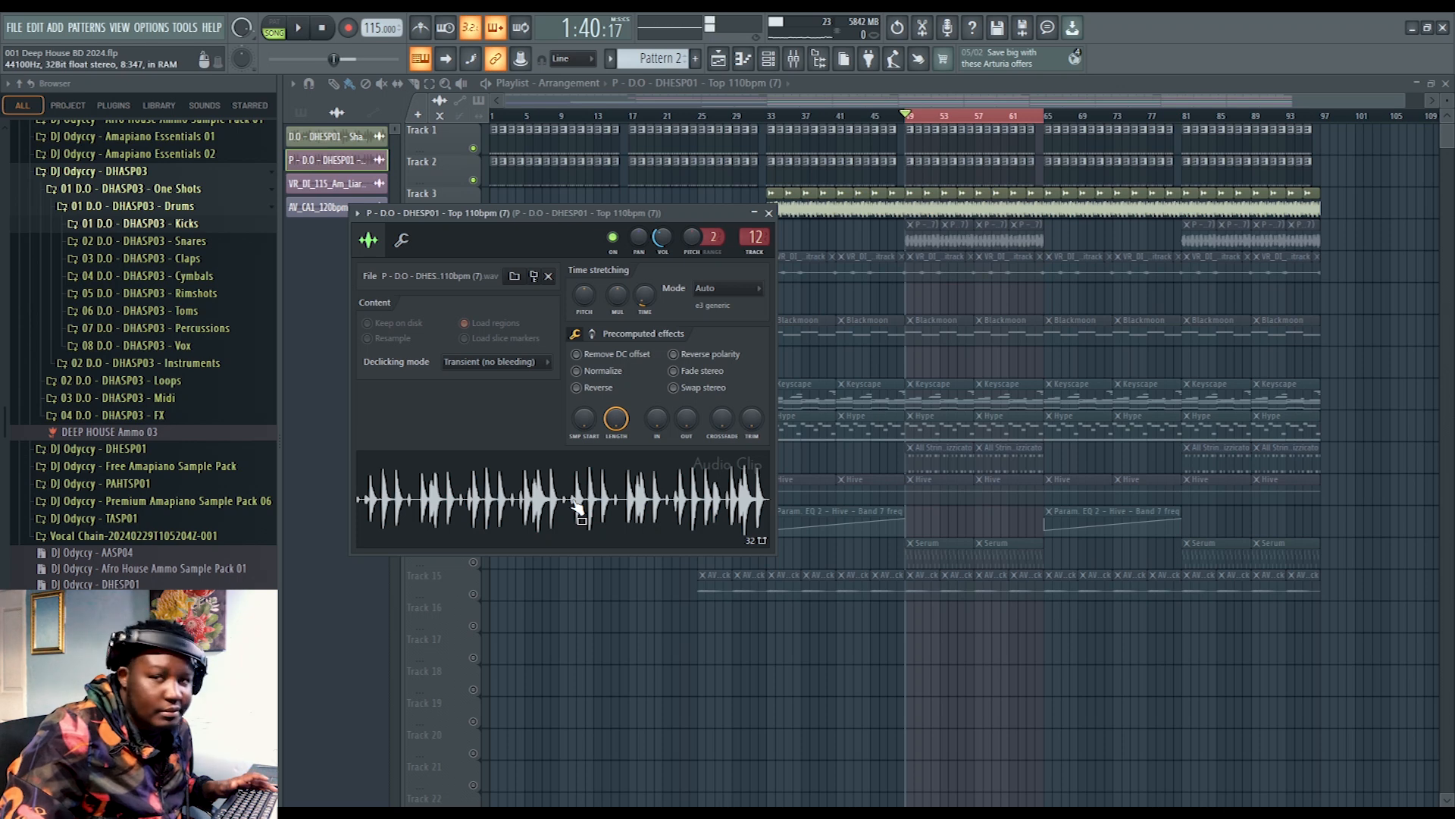
{"action": "left_click", "coordinate": [768, 213]}
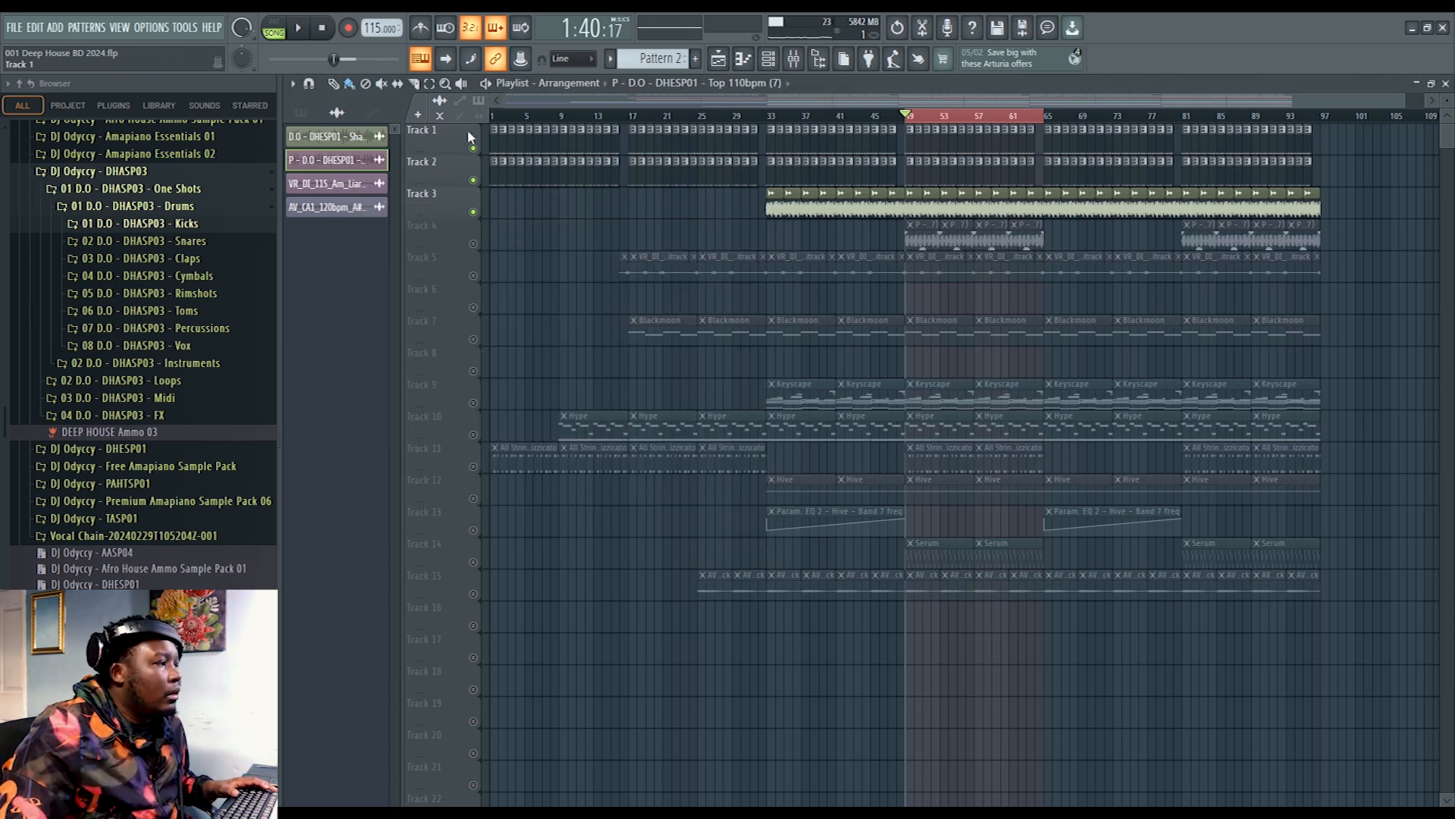
{"action": "left_click", "coordinate": [473, 244]}
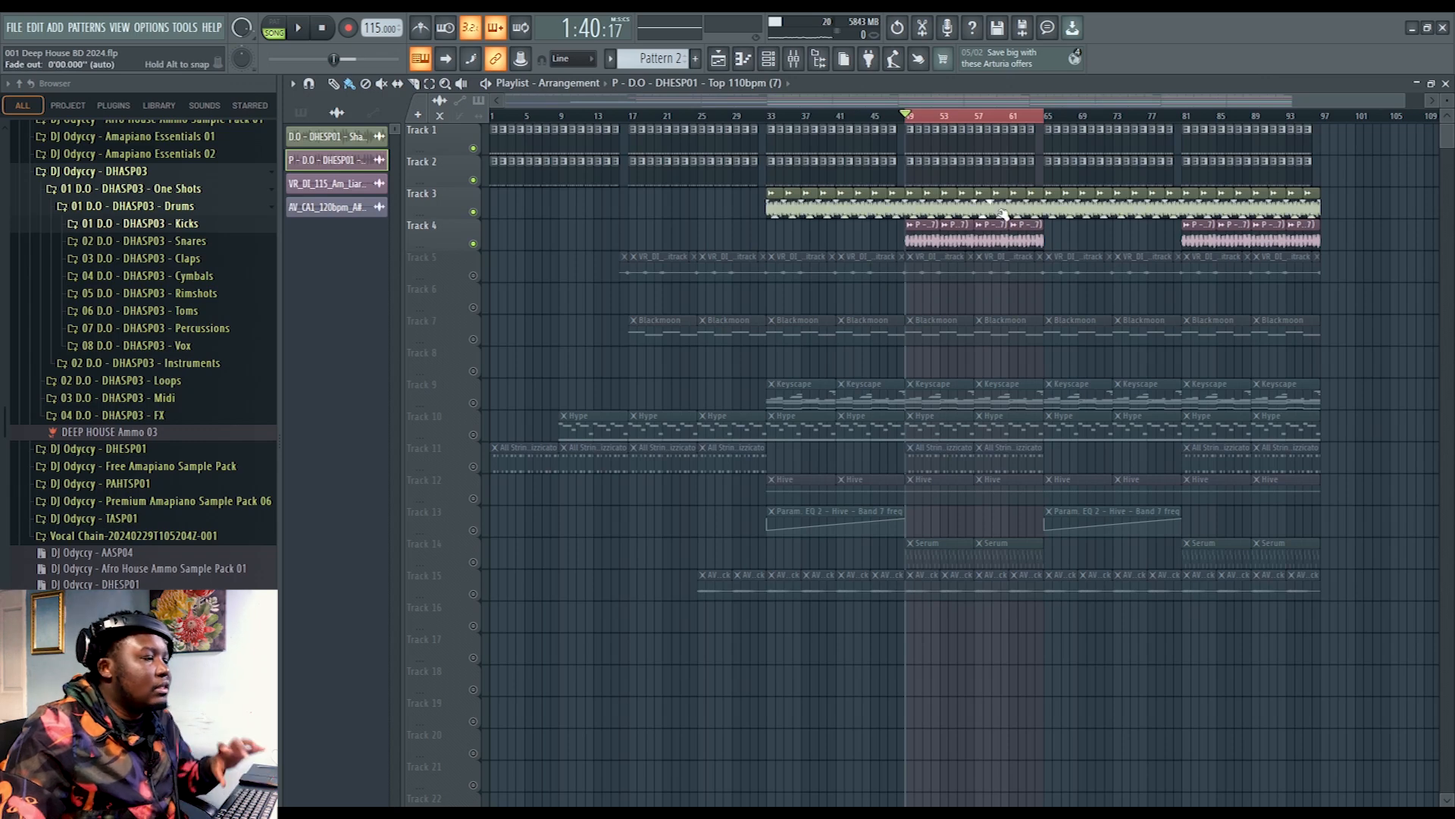
Step: Play the drums together with the shaker and top loops while watching their levels in the mixer
{"action": "key", "text": "space"}
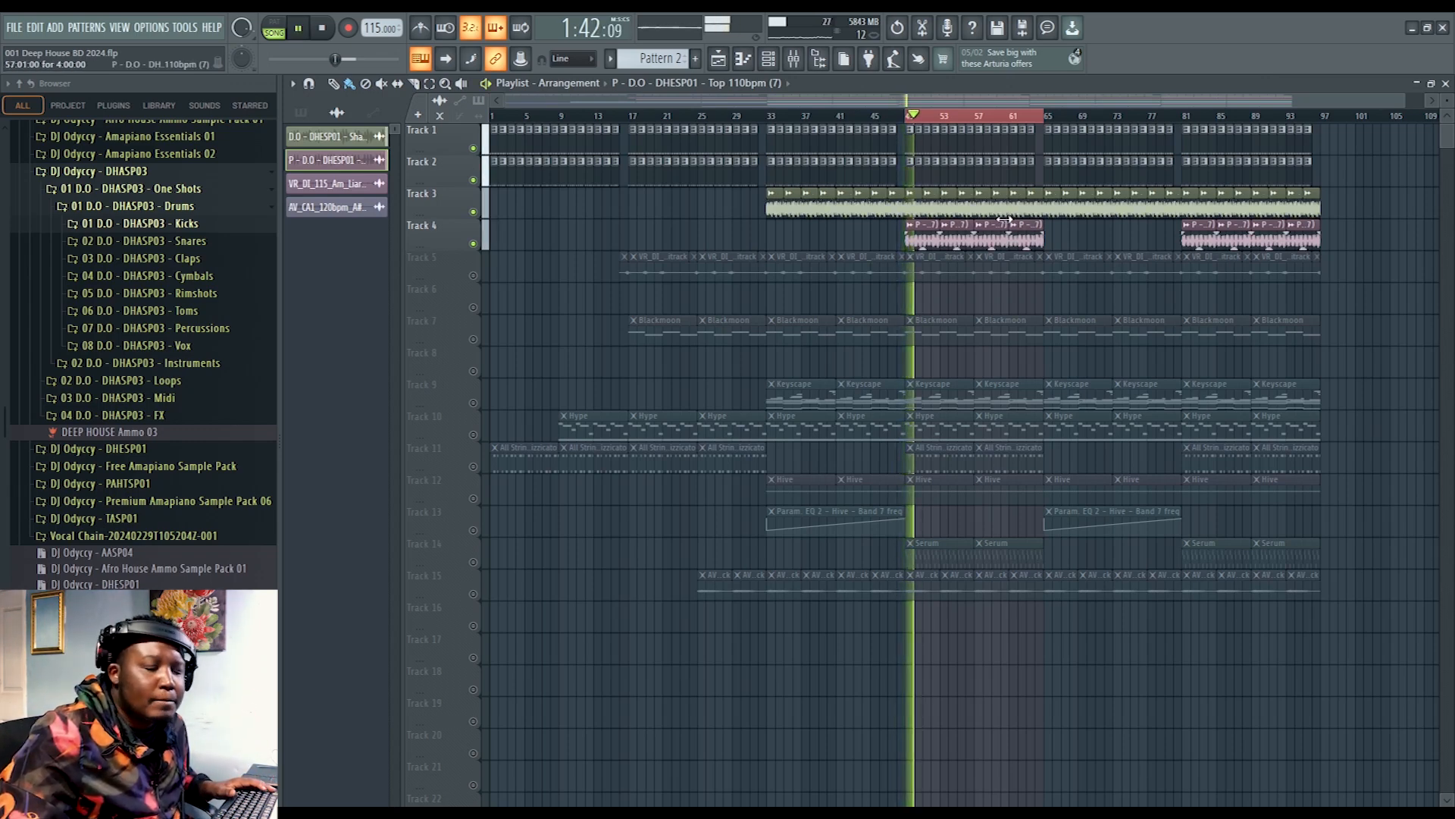
{"action": "left_click", "coordinate": [796, 61]}
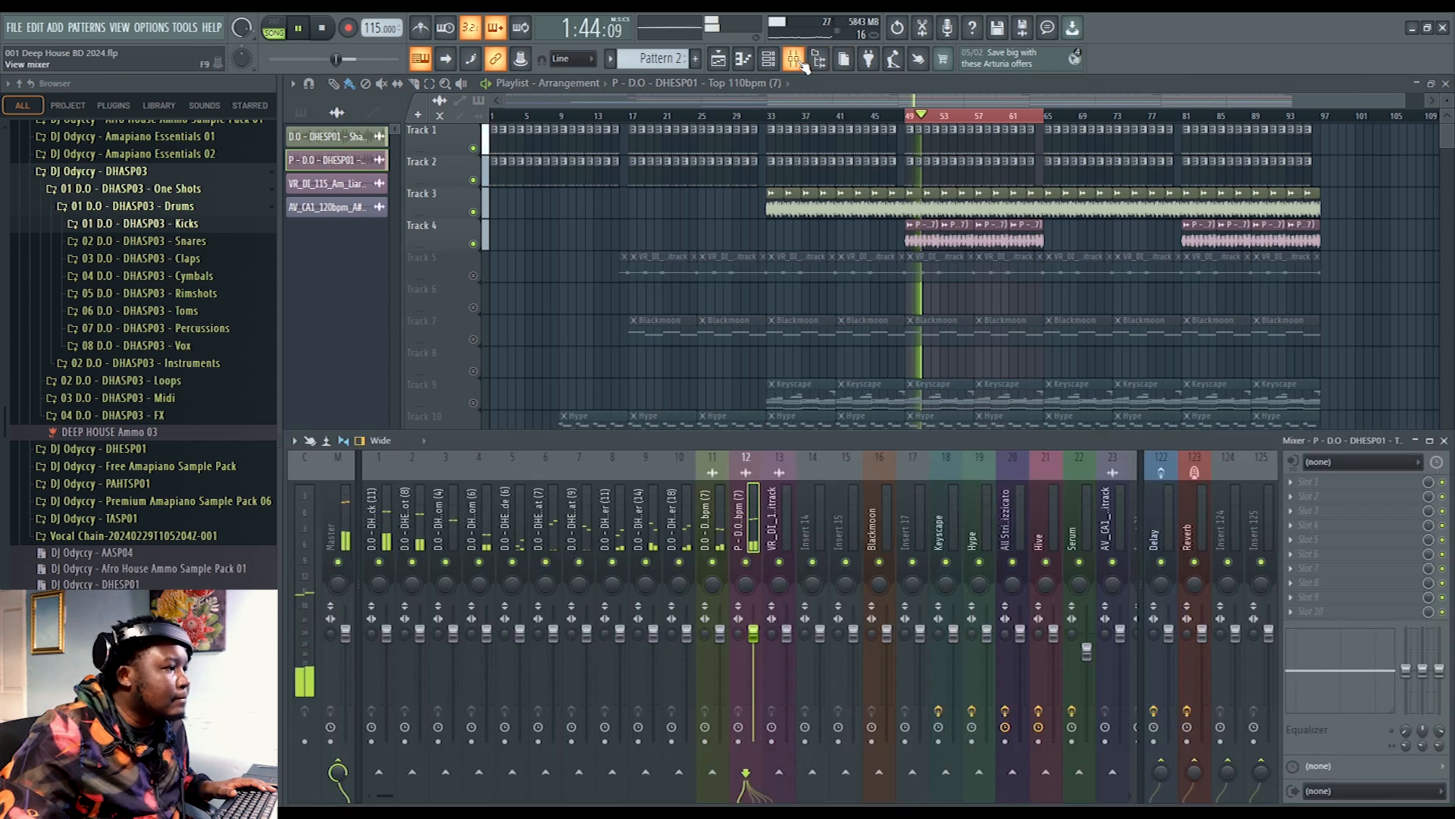
{"action": "key", "text": "space"}
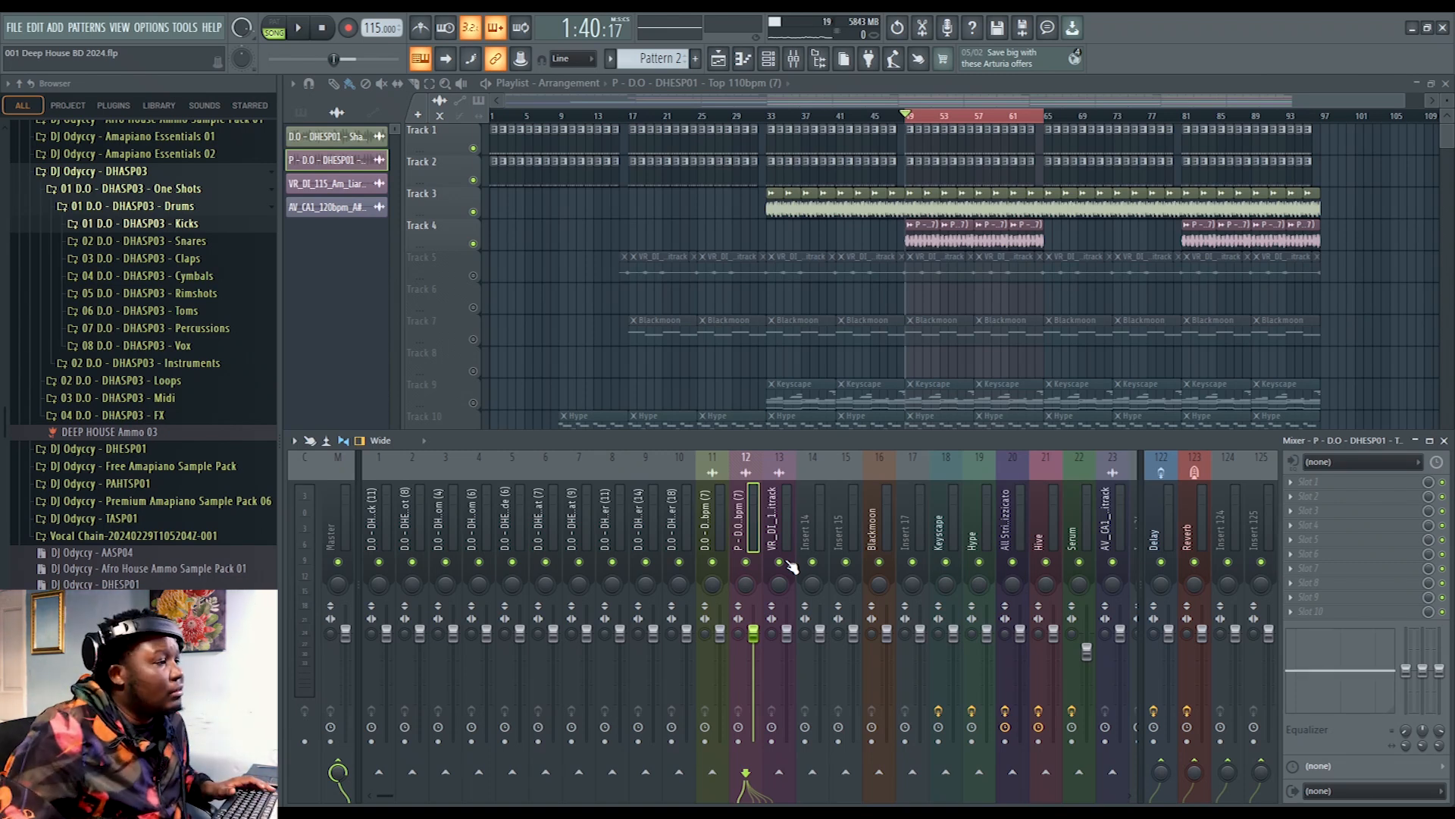
{"action": "key", "text": "F9"}
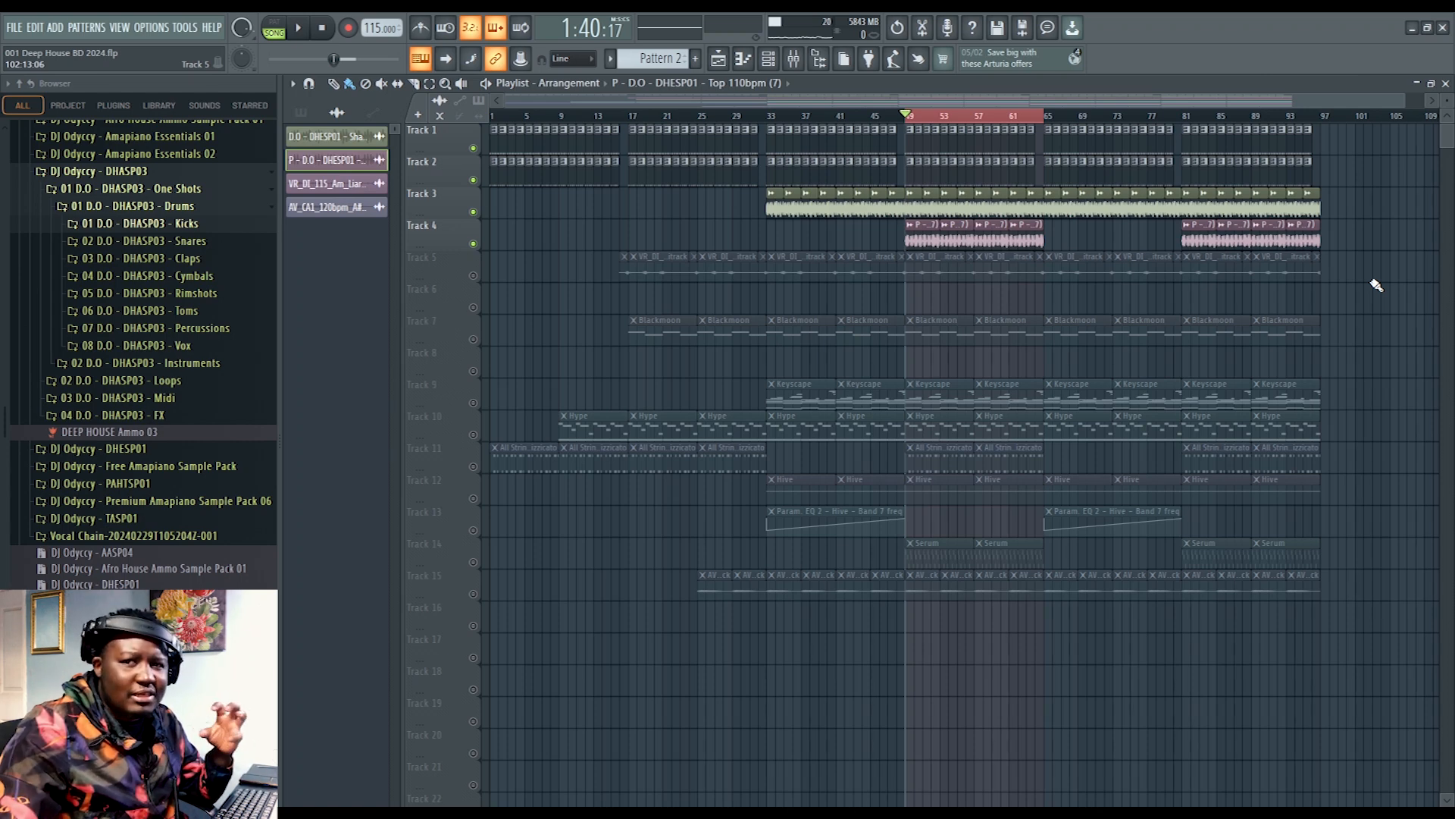
Step: Unmute Track 5, check the VR_DI_115 female sound effects clip settings, and play it with the drums
{"action": "left_click", "coordinate": [473, 275]}
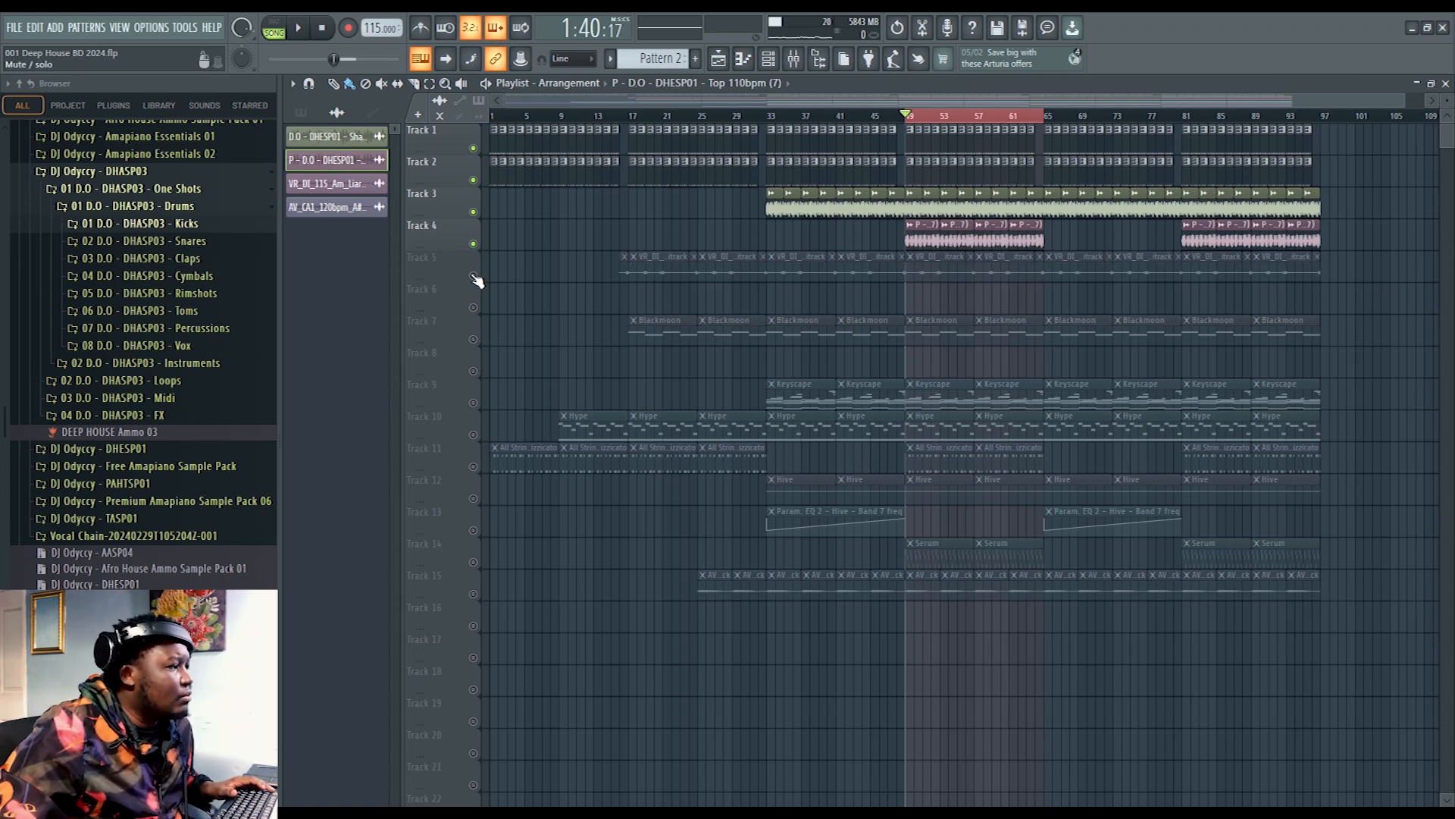
{"action": "double_click", "coordinate": [927, 268]}
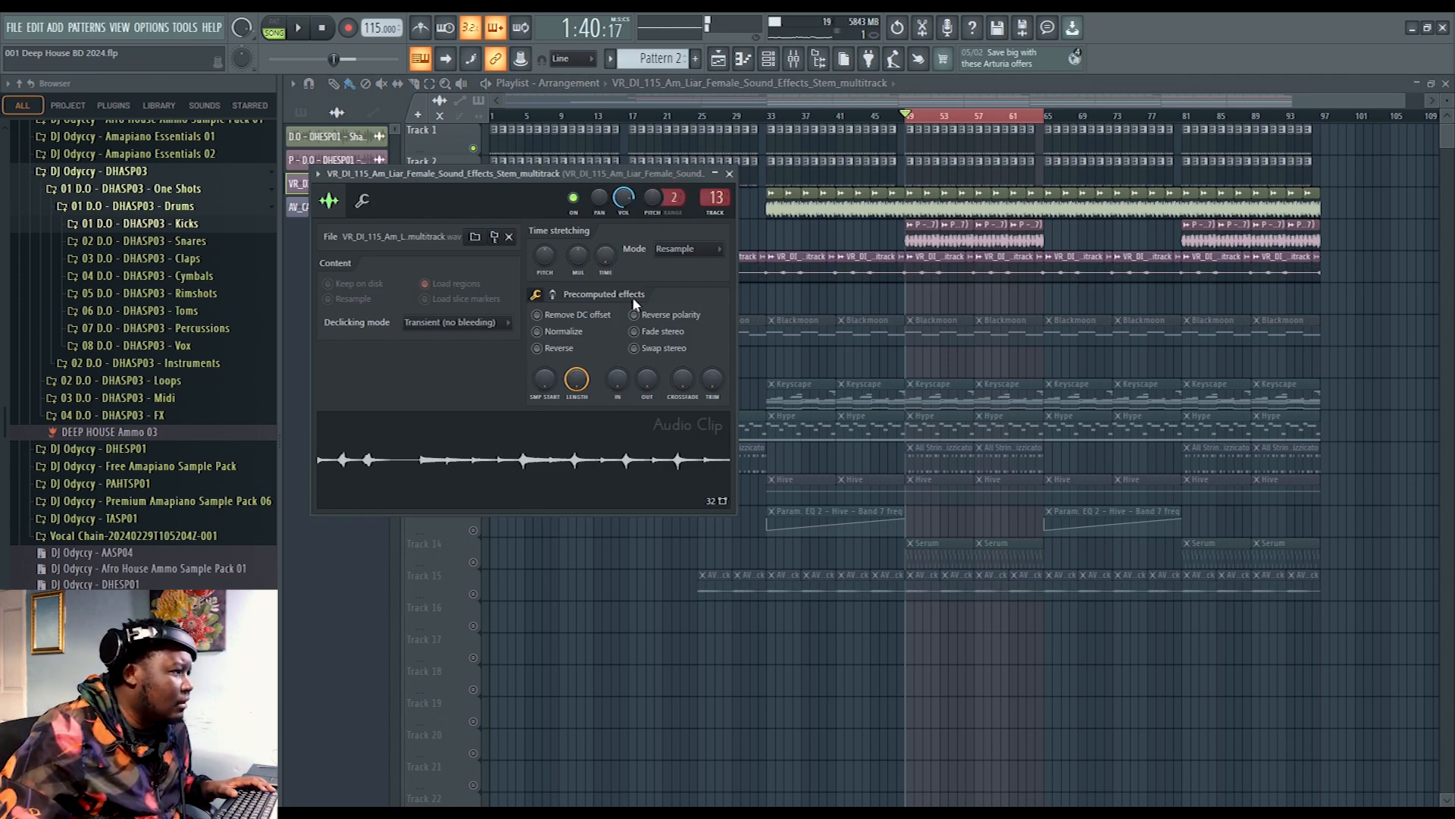
{"action": "left_click", "coordinate": [730, 174]}
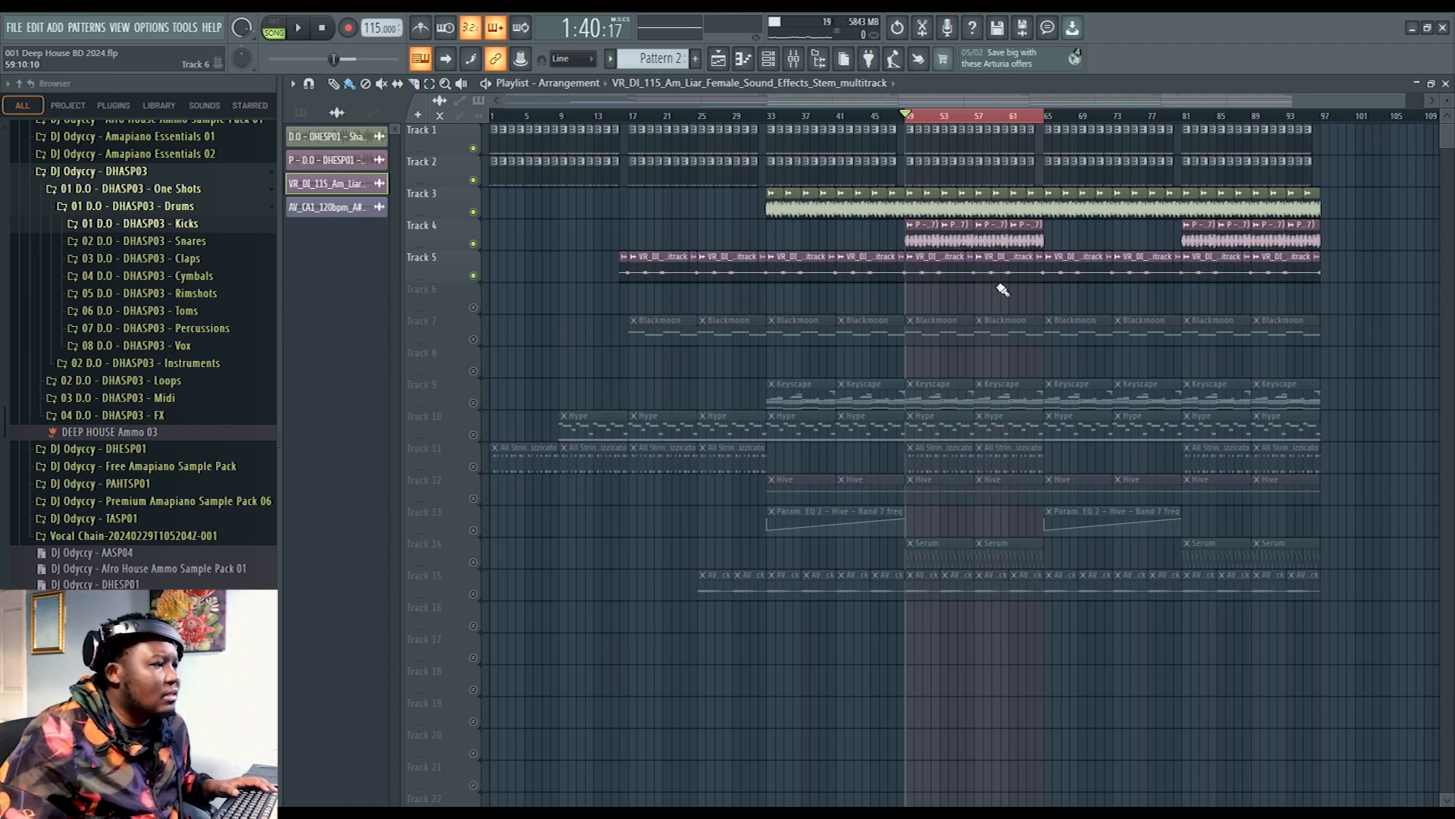
{"action": "key", "text": "space"}
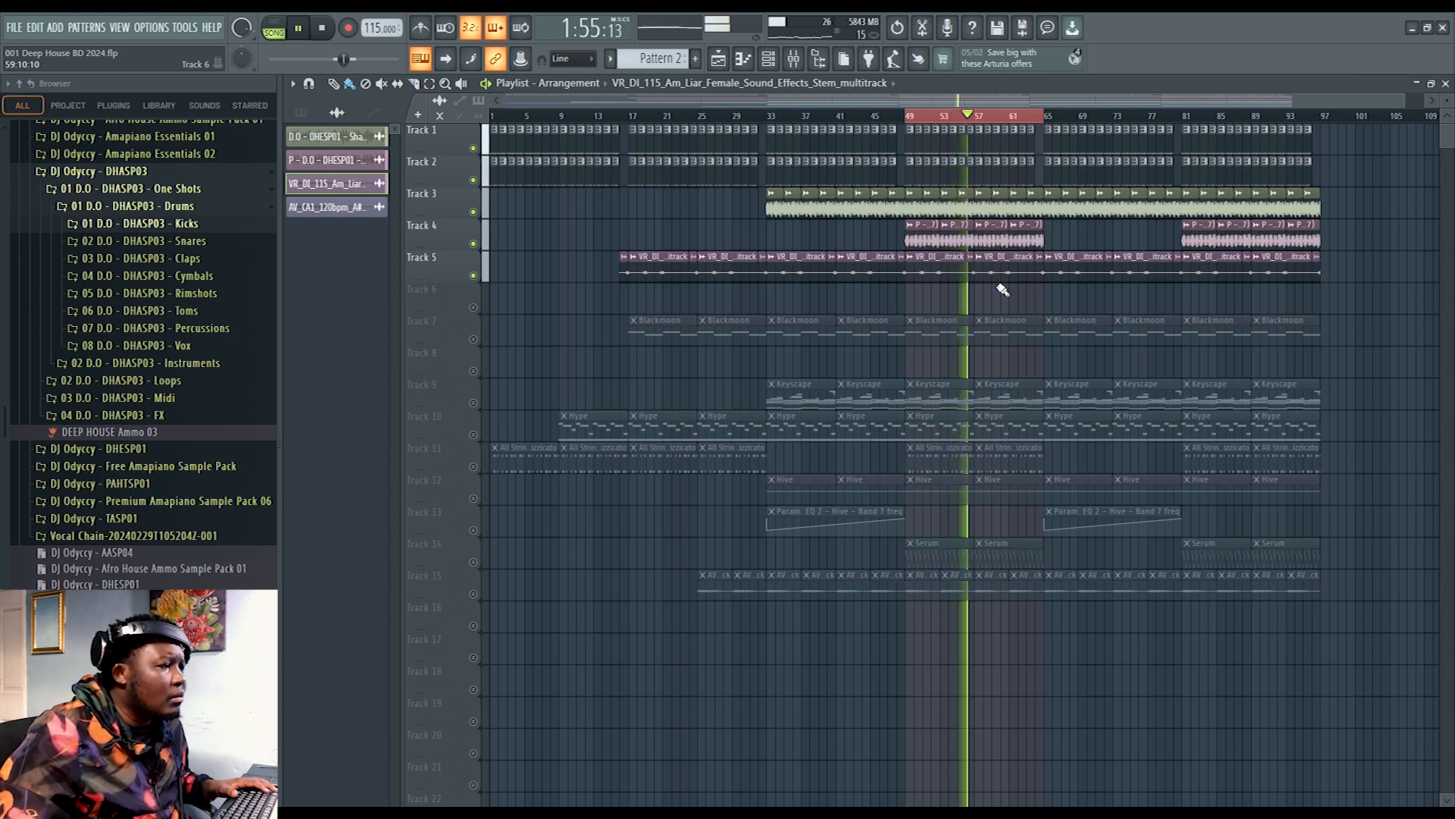
{"action": "key", "text": "space"}
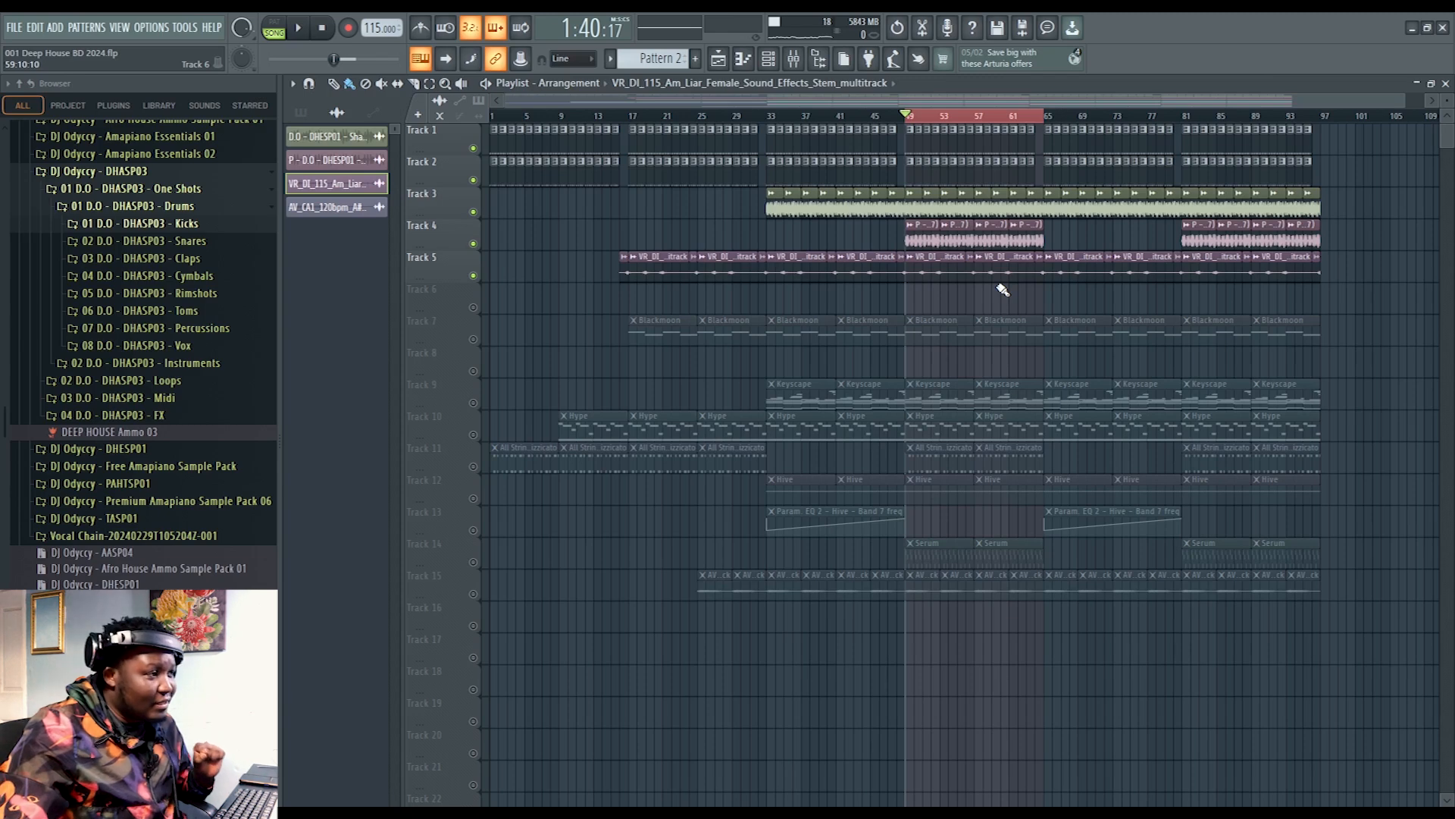
Step: Replay the groove from about bar 56 and return the playhead to bar 49
{"action": "left_click", "coordinate": [967, 117]}
{"action": "key", "text": "space"}
{"action": "key", "text": "space"}
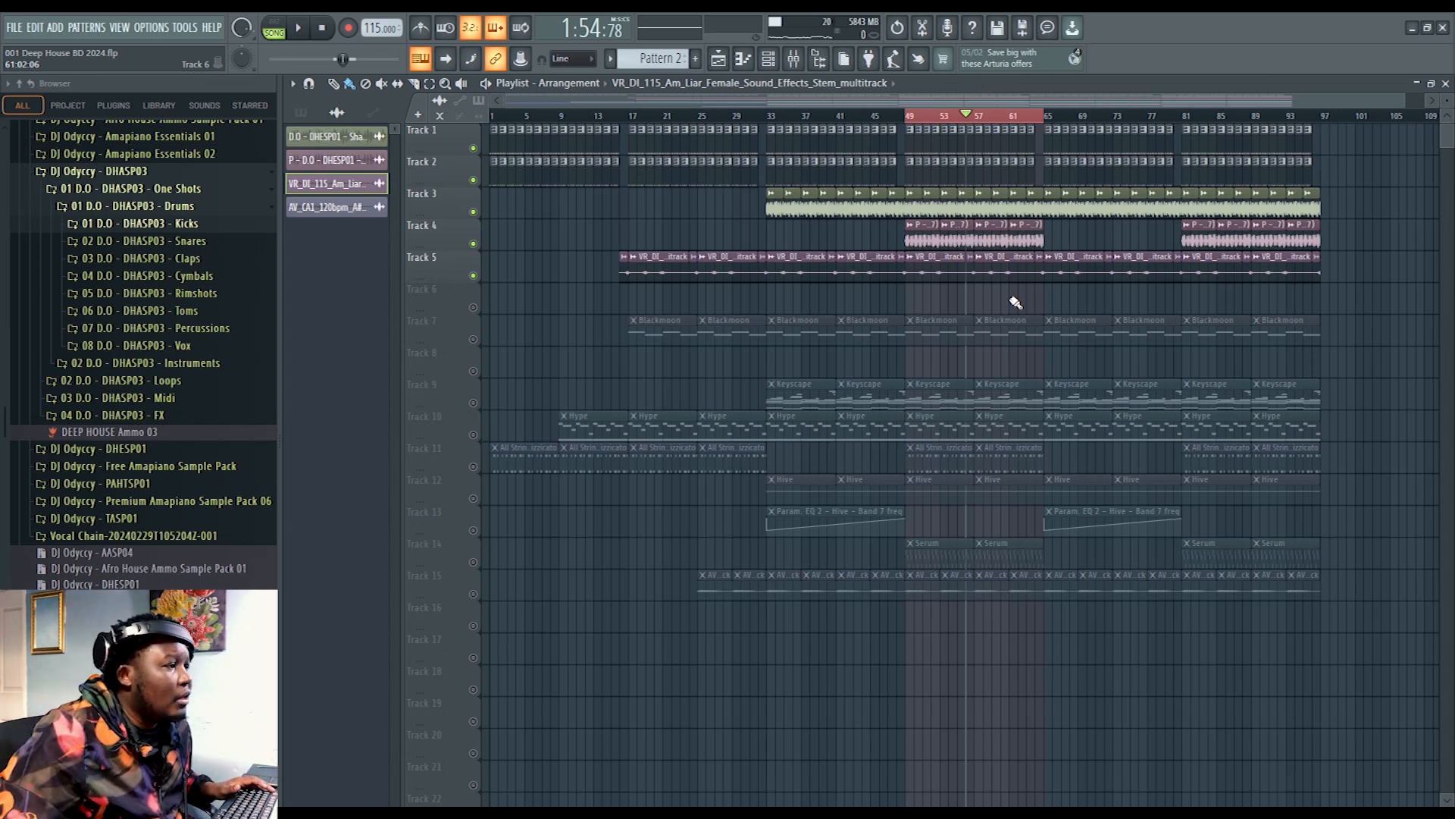
{"action": "left_click", "coordinate": [907, 117]}
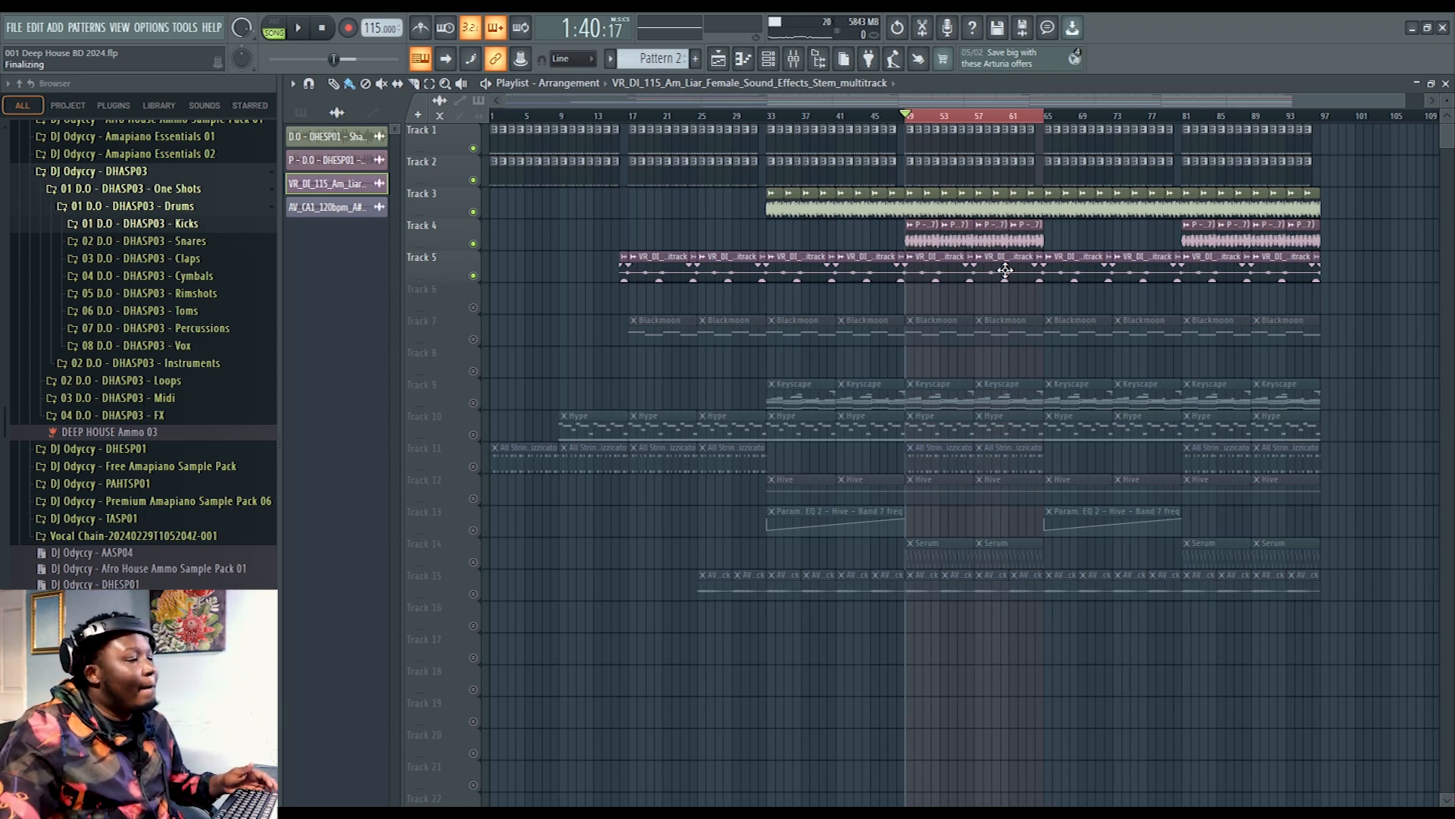
Step: Solo Track 9, make Keyscape the active pattern, and play it with the channel rack in view
{"action": "scroll", "coordinate": [977, 316], "scroll_direction": "down", "scroll_amount": 2}
{"action": "scroll", "coordinate": [976, 319], "scroll_direction": "up", "scroll_amount": 1}
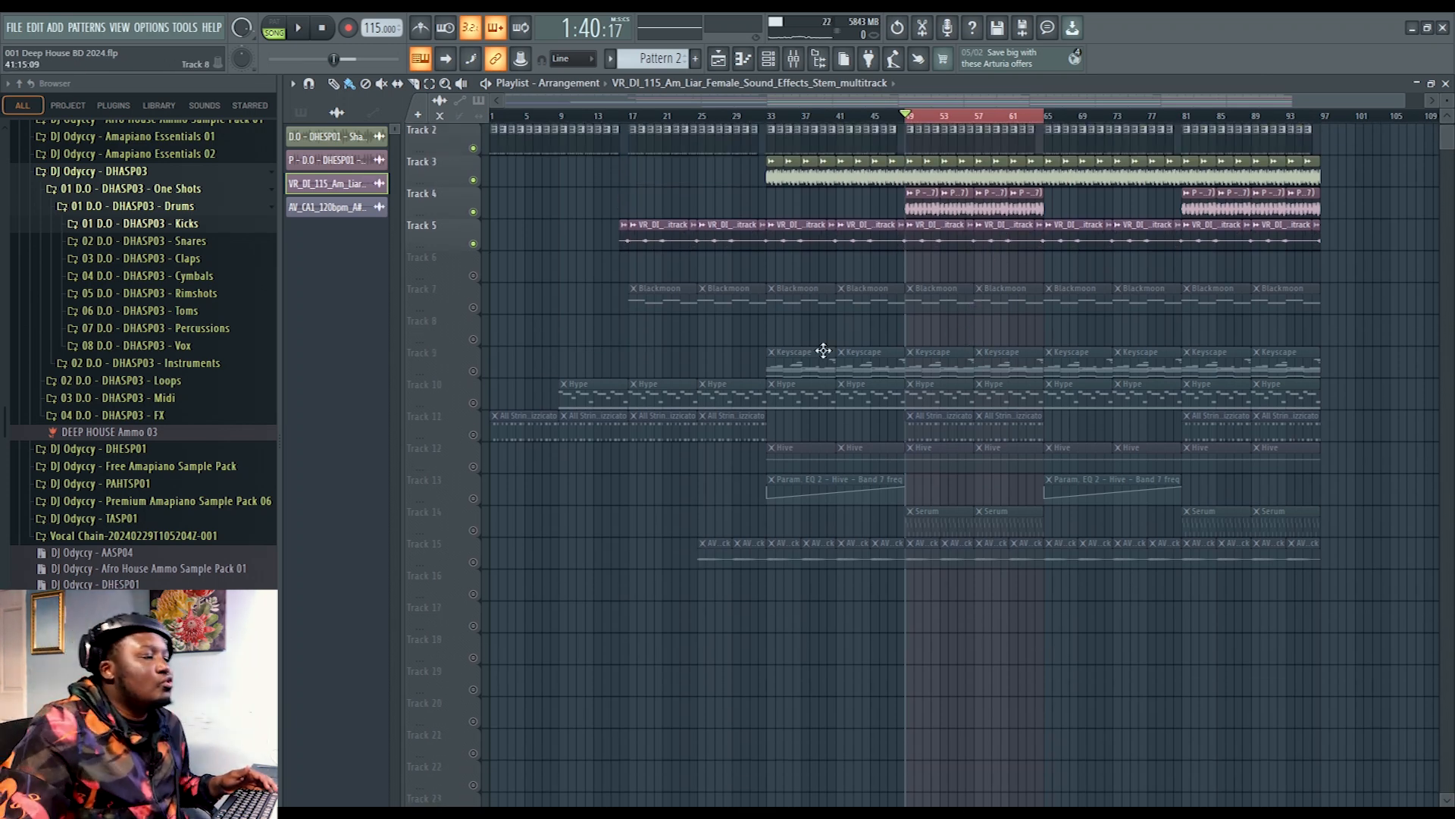
{"action": "left_click", "coordinate": [473, 370]}
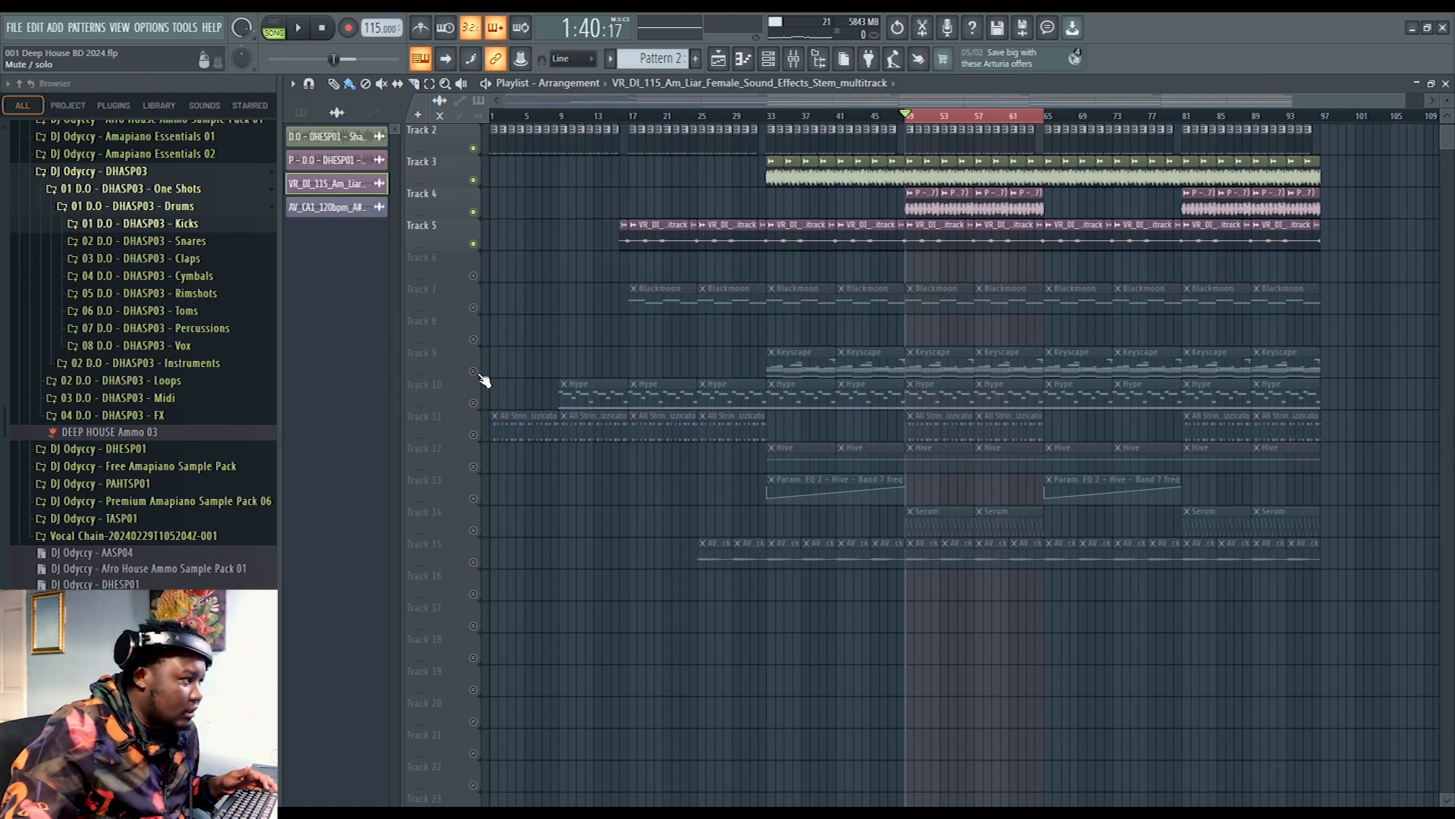
{"action": "left_click", "coordinate": [926, 358]}
{"action": "right_click", "coordinate": [473, 372]}
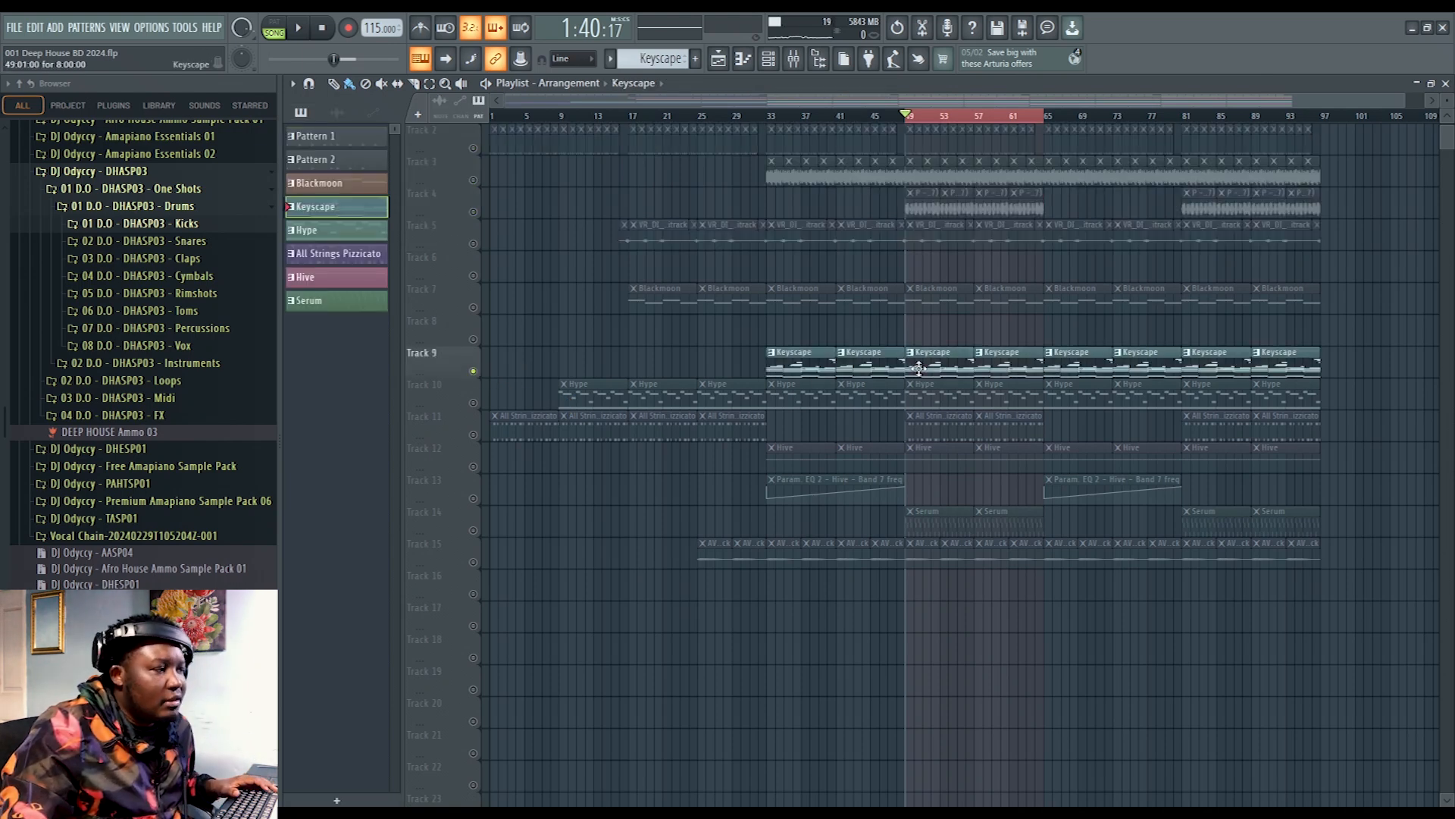
{"action": "left_click", "coordinate": [1445, 83]}
{"action": "left_click", "coordinate": [739, 112]}
{"action": "key", "text": "space"}
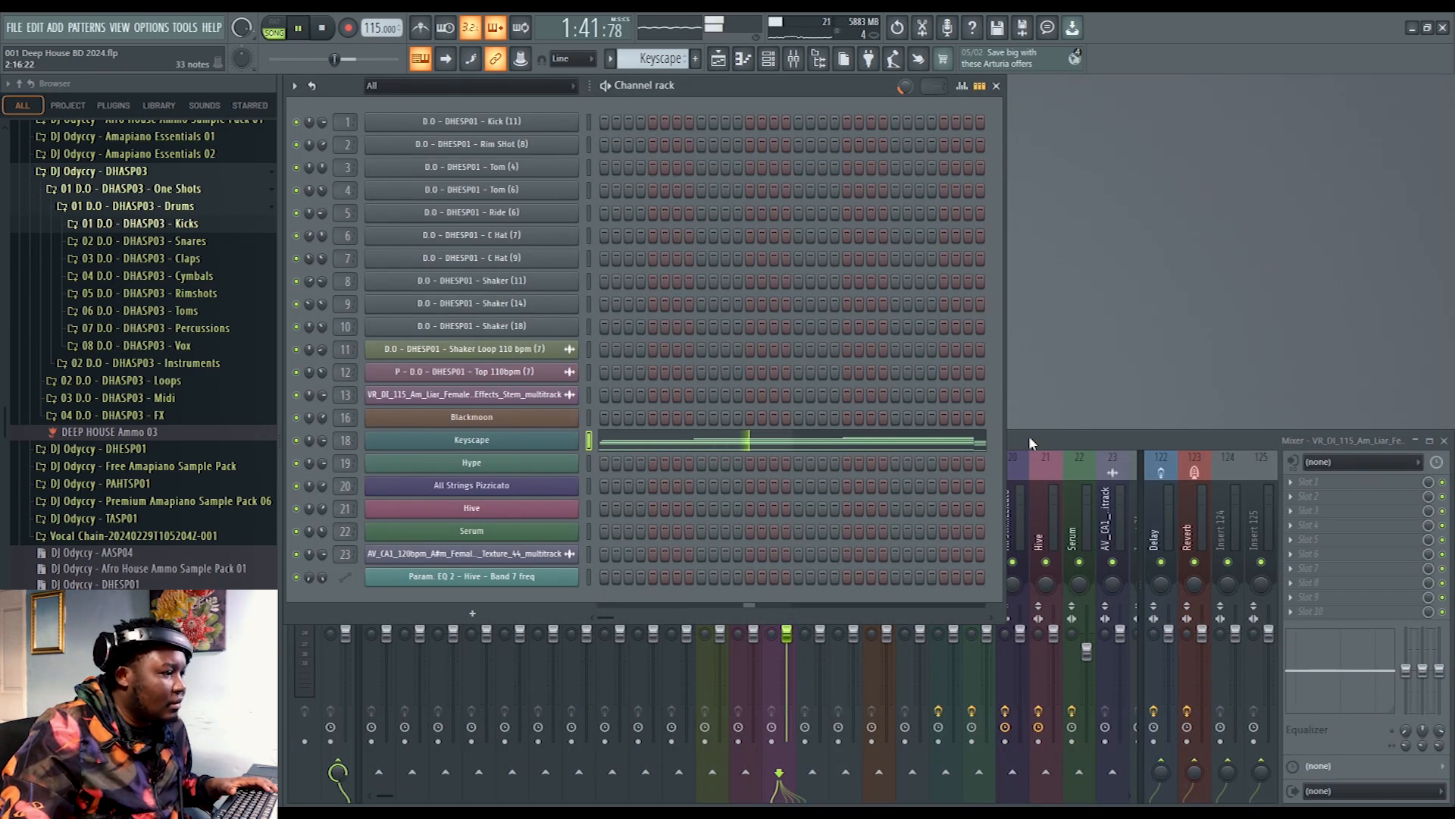
Step: Examine the Keyscape chord and melody notes in the piano roll during playback, and close it
{"action": "left_click", "coordinate": [626, 684]}
{"action": "left_click_drag", "start_coordinate": [387, 796], "coordinate": [453, 796]}
{"action": "left_click", "coordinate": [991, 385]}
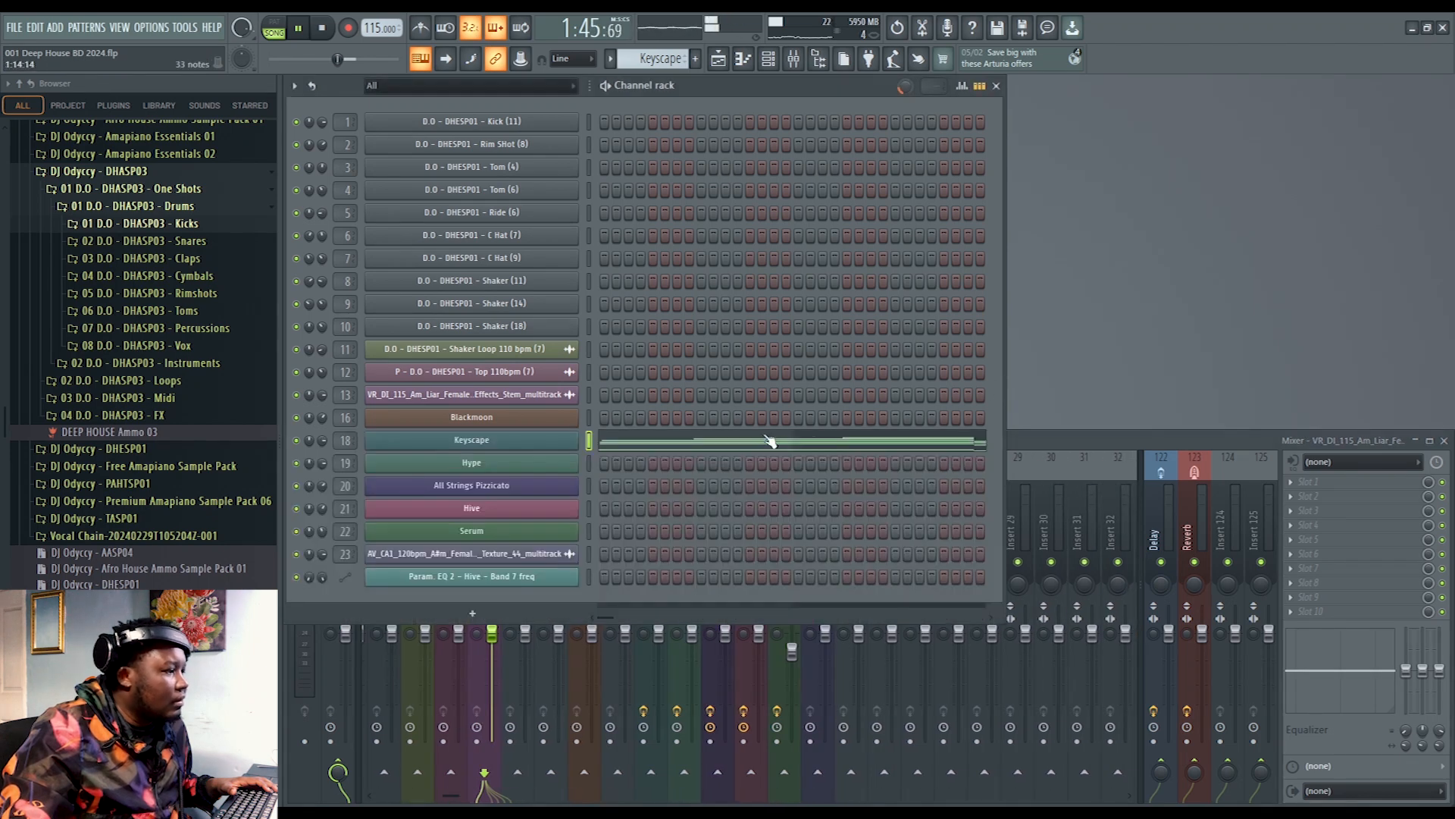
{"action": "left_click", "coordinate": [770, 438]}
{"action": "left_click_drag", "start_coordinate": [607, 100], "coordinate": [1263, 141]}
{"action": "scroll", "coordinate": [1326, 322], "scroll_direction": "down", "scroll_amount": 4}
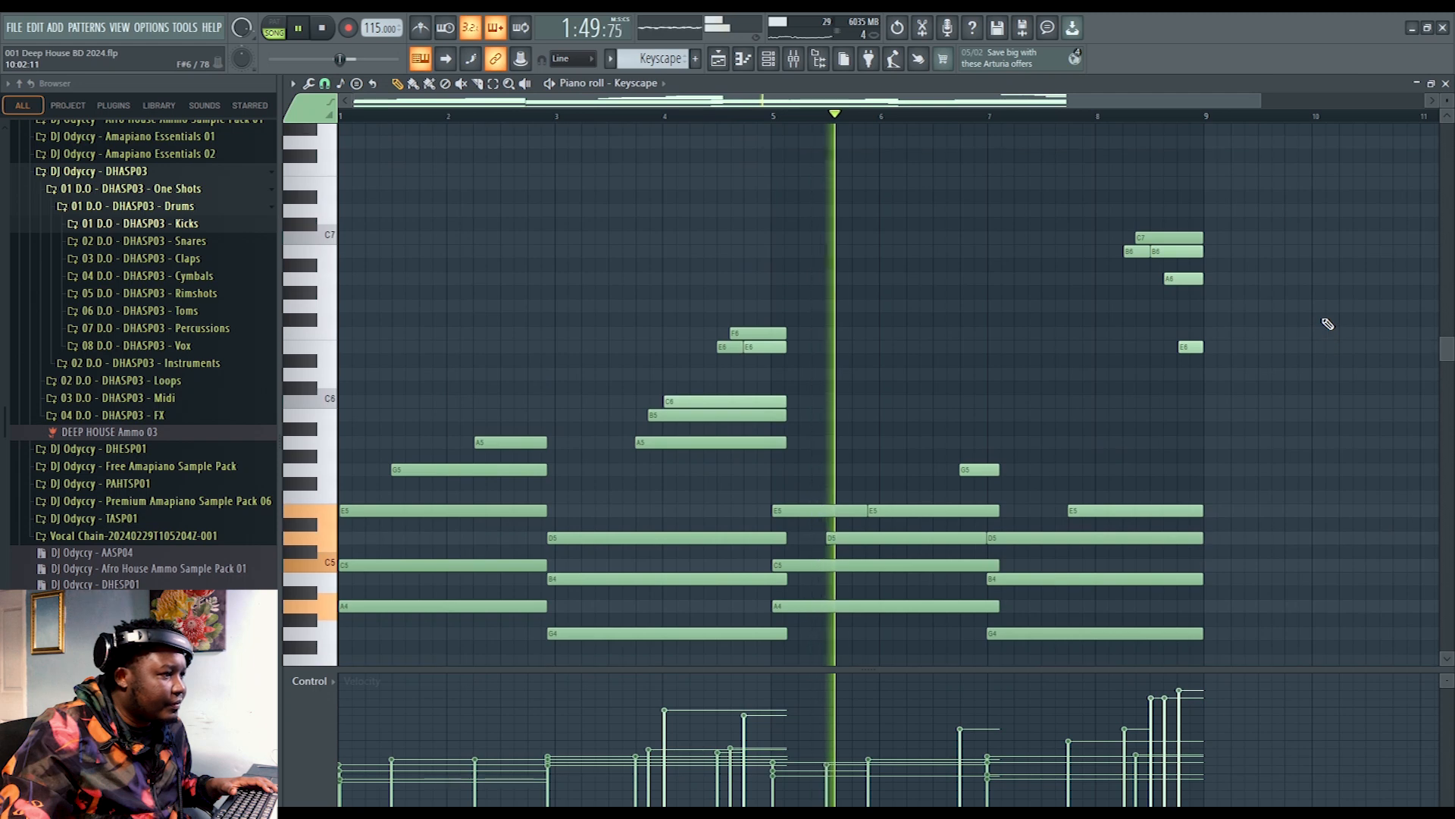
{"action": "scroll", "coordinate": [1326, 322], "scroll_direction": "up", "scroll_amount": 2}
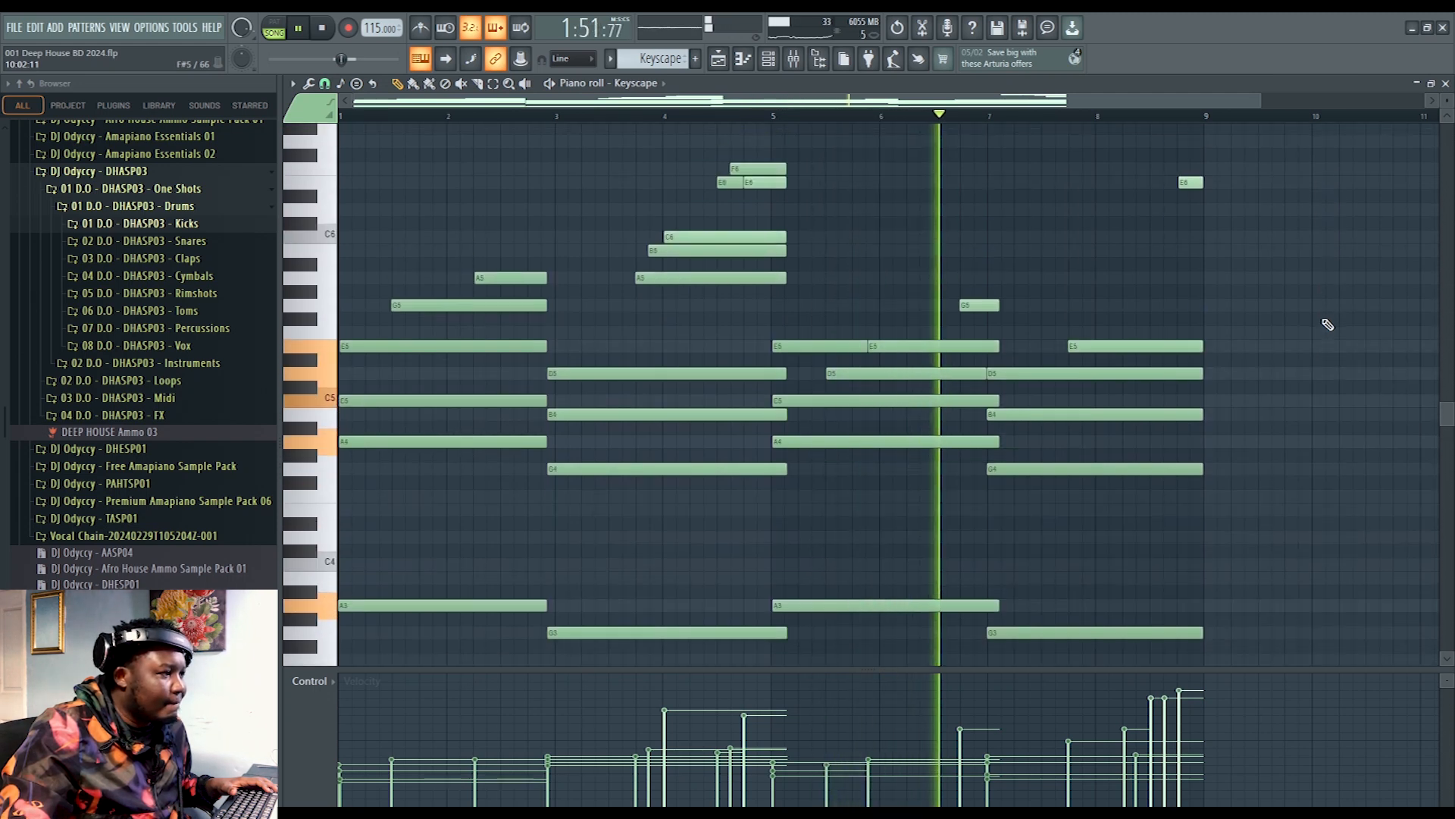
{"action": "left_click", "coordinate": [1445, 85]}
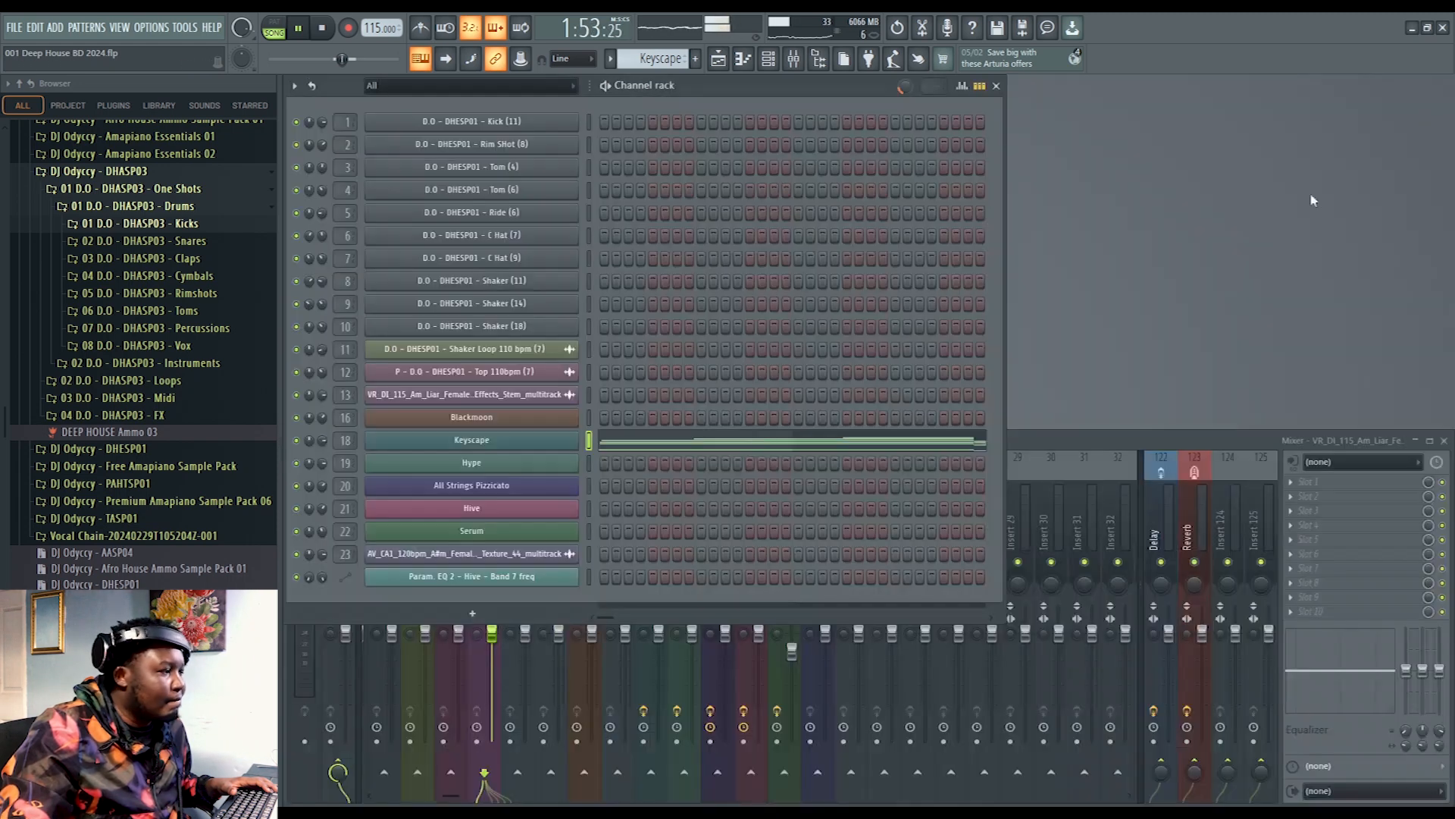
Step: Open the Keyscape instrument past its splash screen to view the loaded piano patch
{"action": "left_click", "coordinate": [567, 439]}
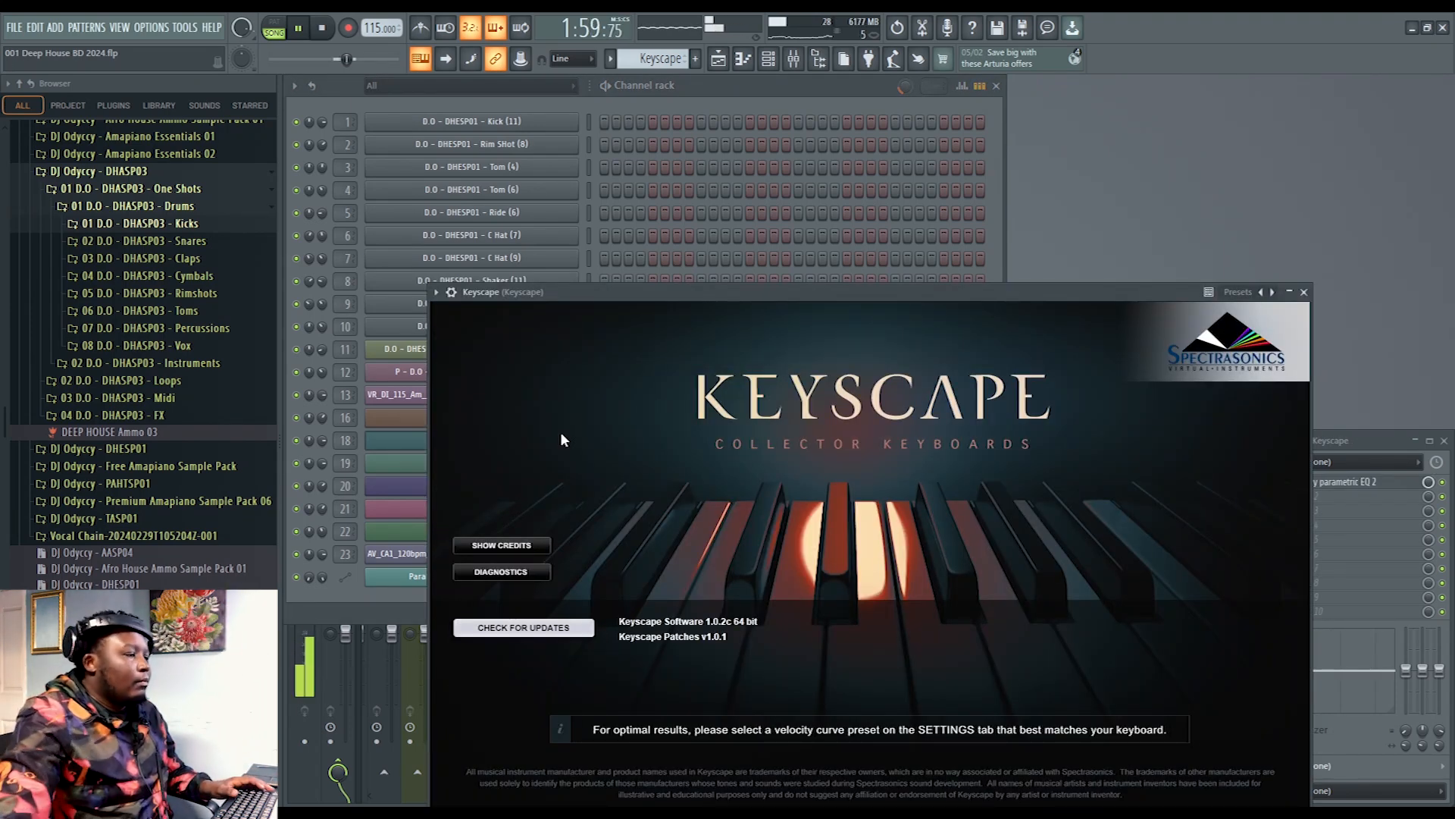
{"action": "left_click", "coordinate": [929, 501]}
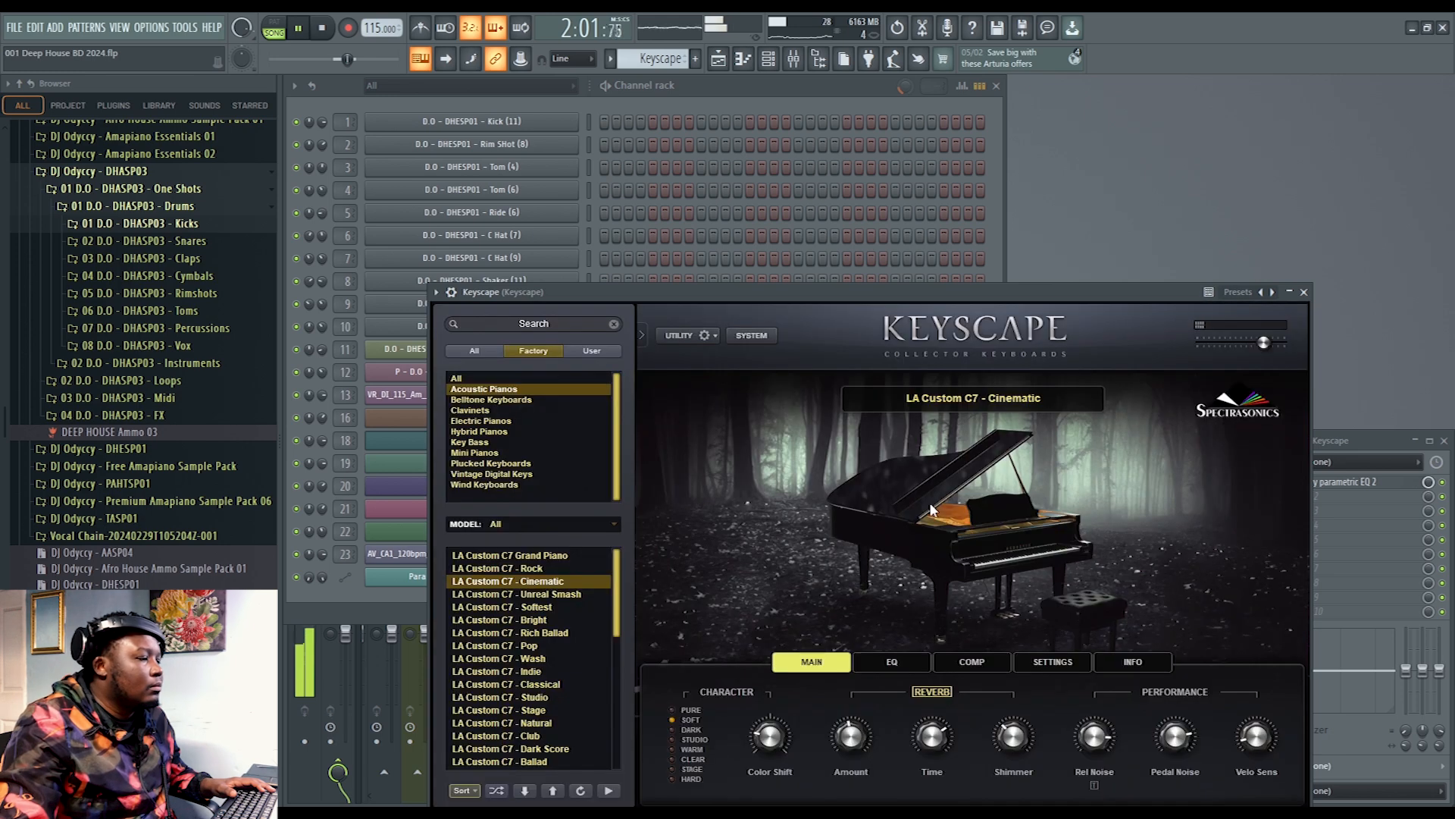
Step: Close Keyscape, stop playback, and view the Fruity Parametric EQ 2 curve on the Keyscape mixer track
{"action": "left_click", "coordinate": [1304, 292]}
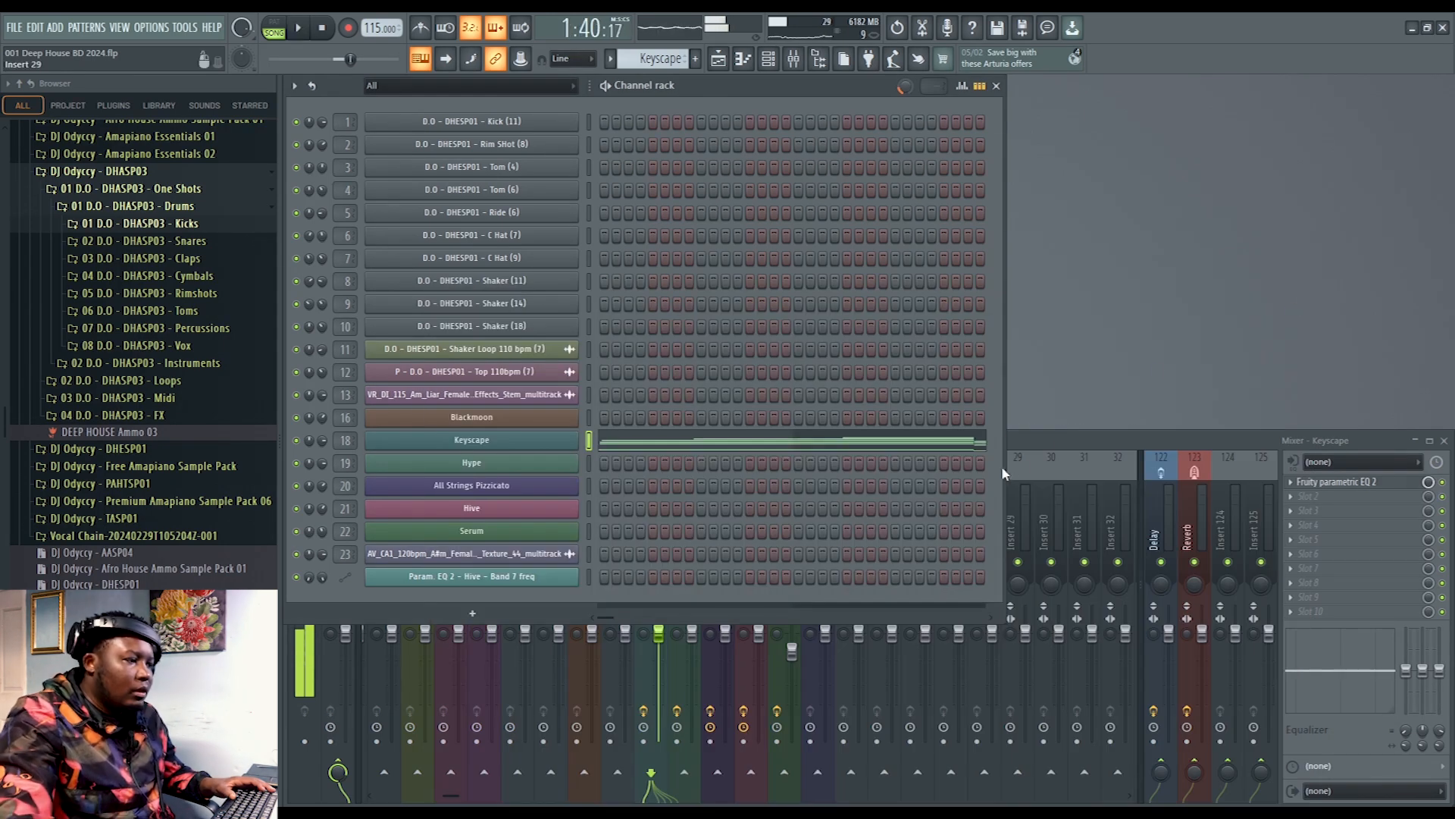
{"action": "key", "text": "space"}
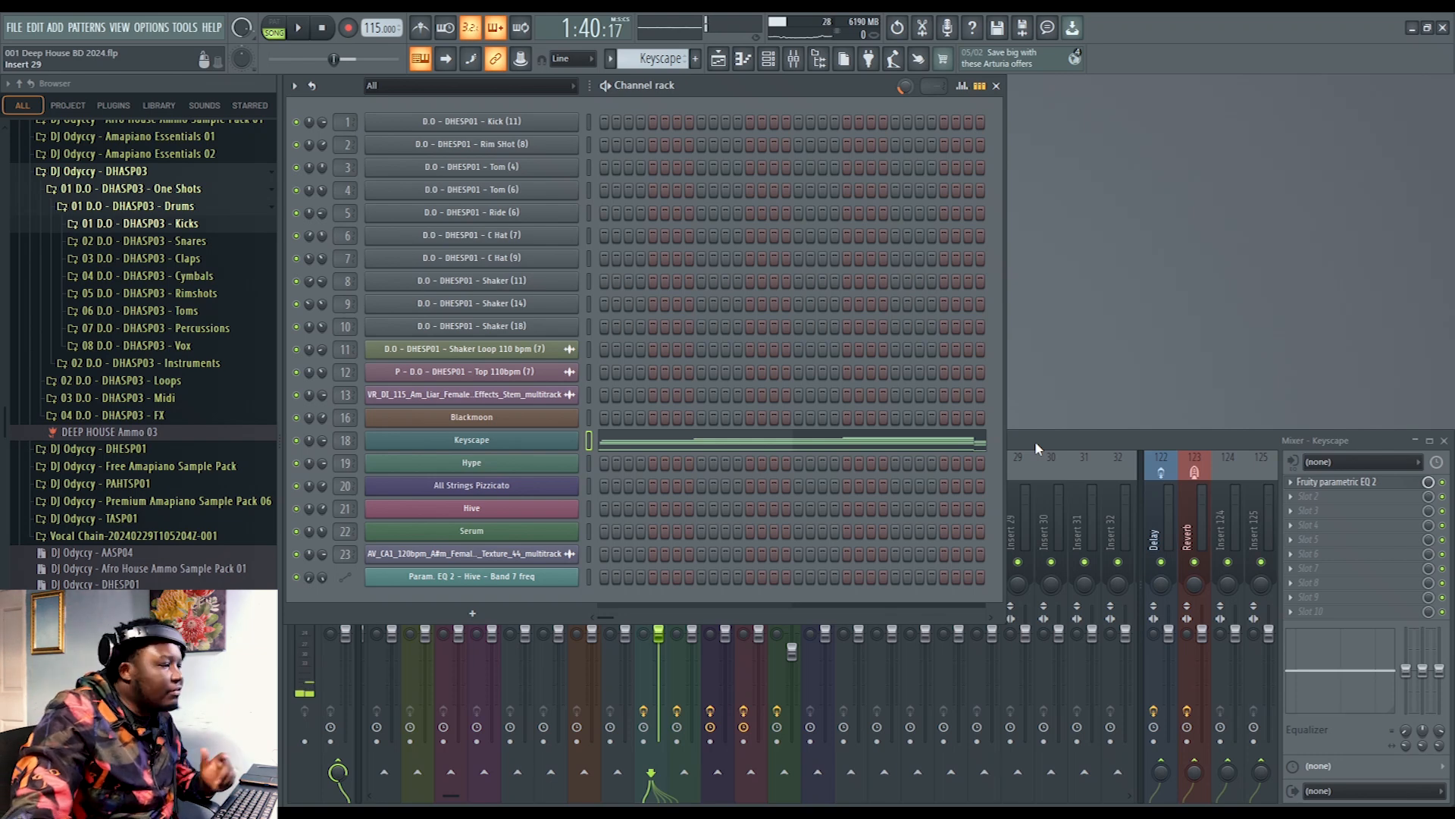
{"action": "left_click", "coordinate": [1034, 439]}
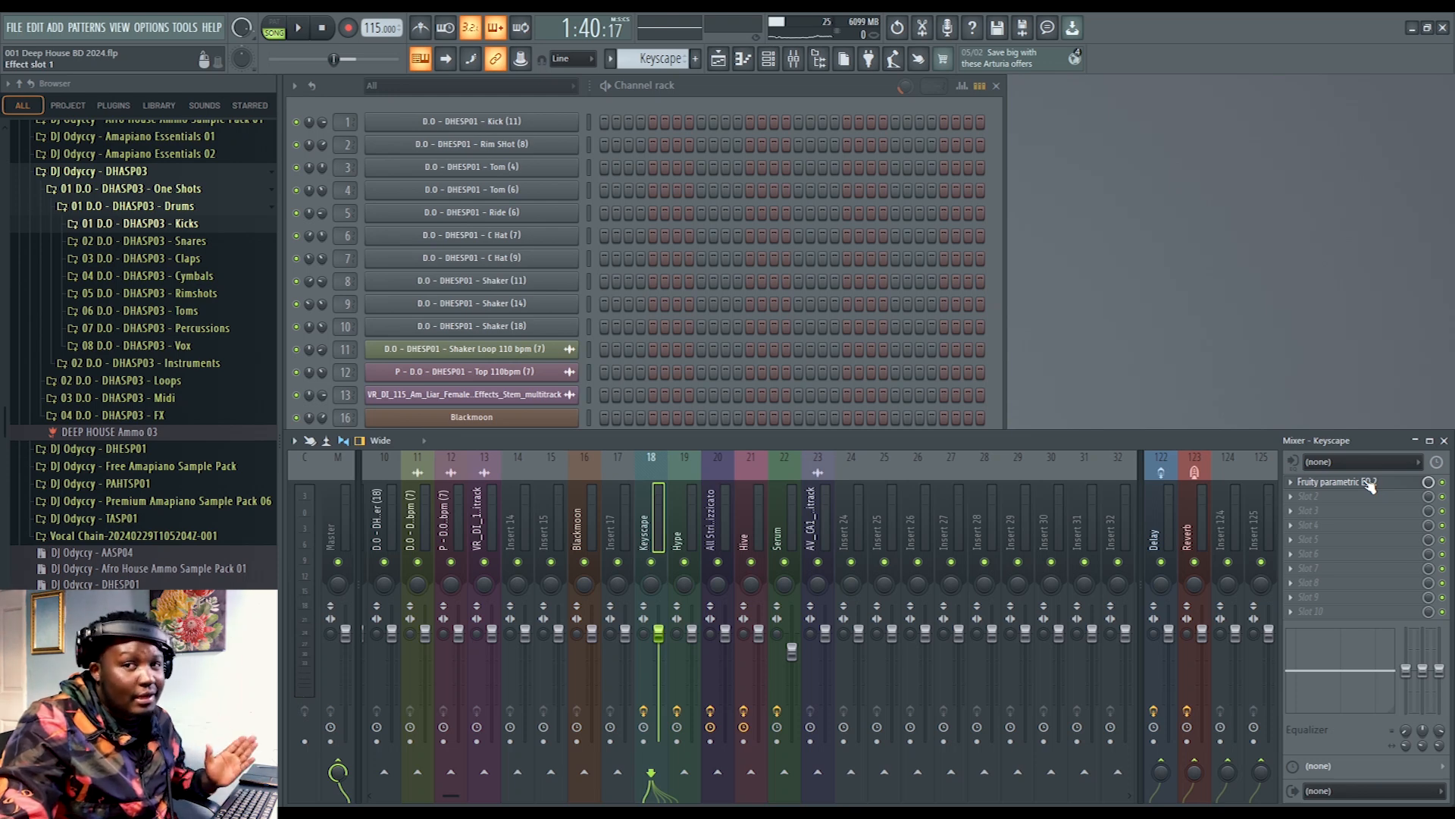
{"action": "left_click", "coordinate": [1338, 482]}
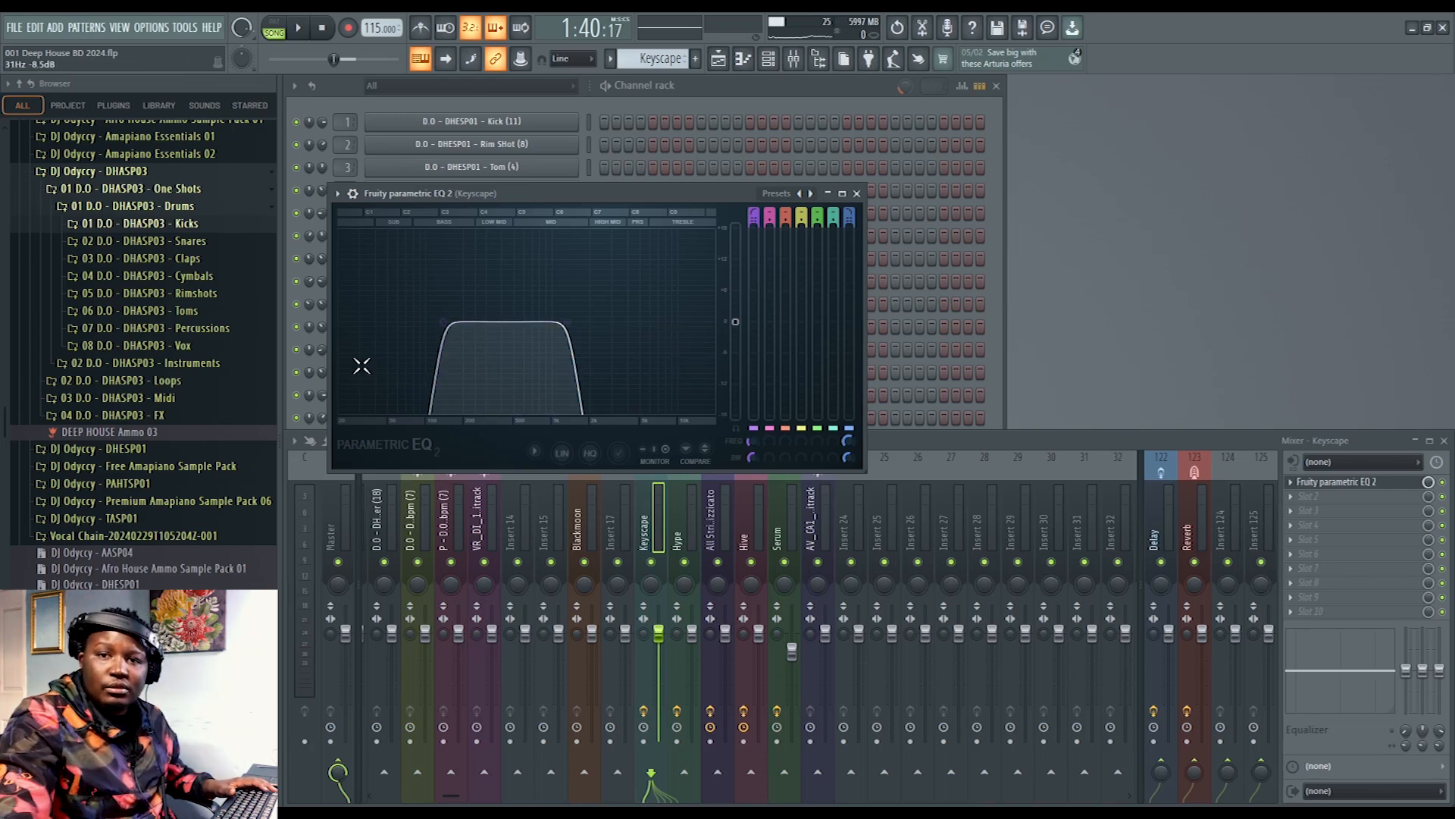
{"action": "left_click", "coordinate": [856, 194]}
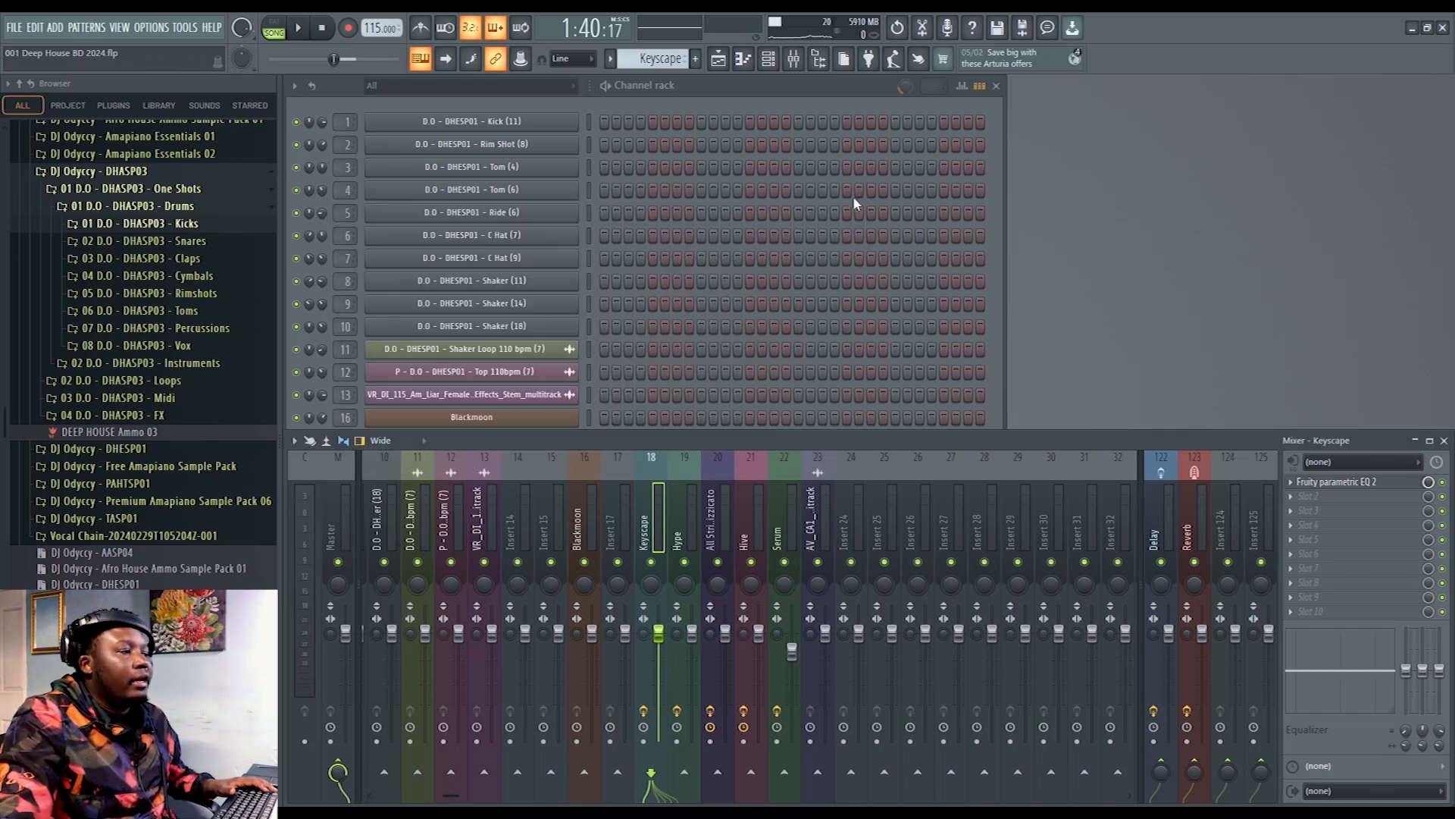
Step: Compare the Keyscape chords with the EQ's band 7 low-pass opened to 20000 Hz and set back to 1293 Hz
{"action": "left_click", "coordinate": [1363, 482]}
{"action": "left_click_drag", "start_coordinate": [844, 448], "coordinate": [850, 426]}
{"action": "key", "text": "space"}
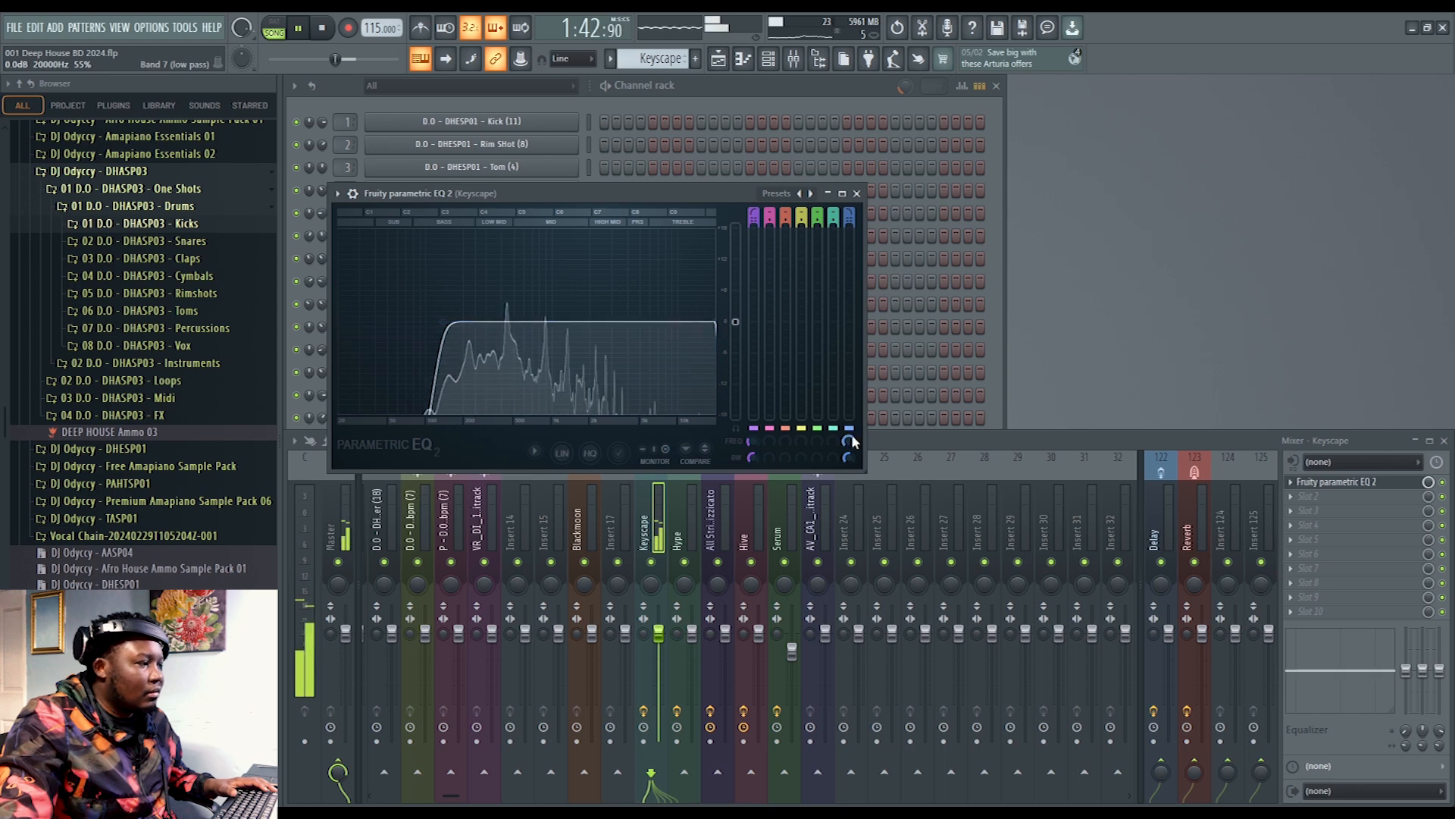
{"action": "key", "text": "space"}
{"action": "left_click_drag", "start_coordinate": [852, 442], "coordinate": [852, 516]}
{"action": "key", "text": "space"}
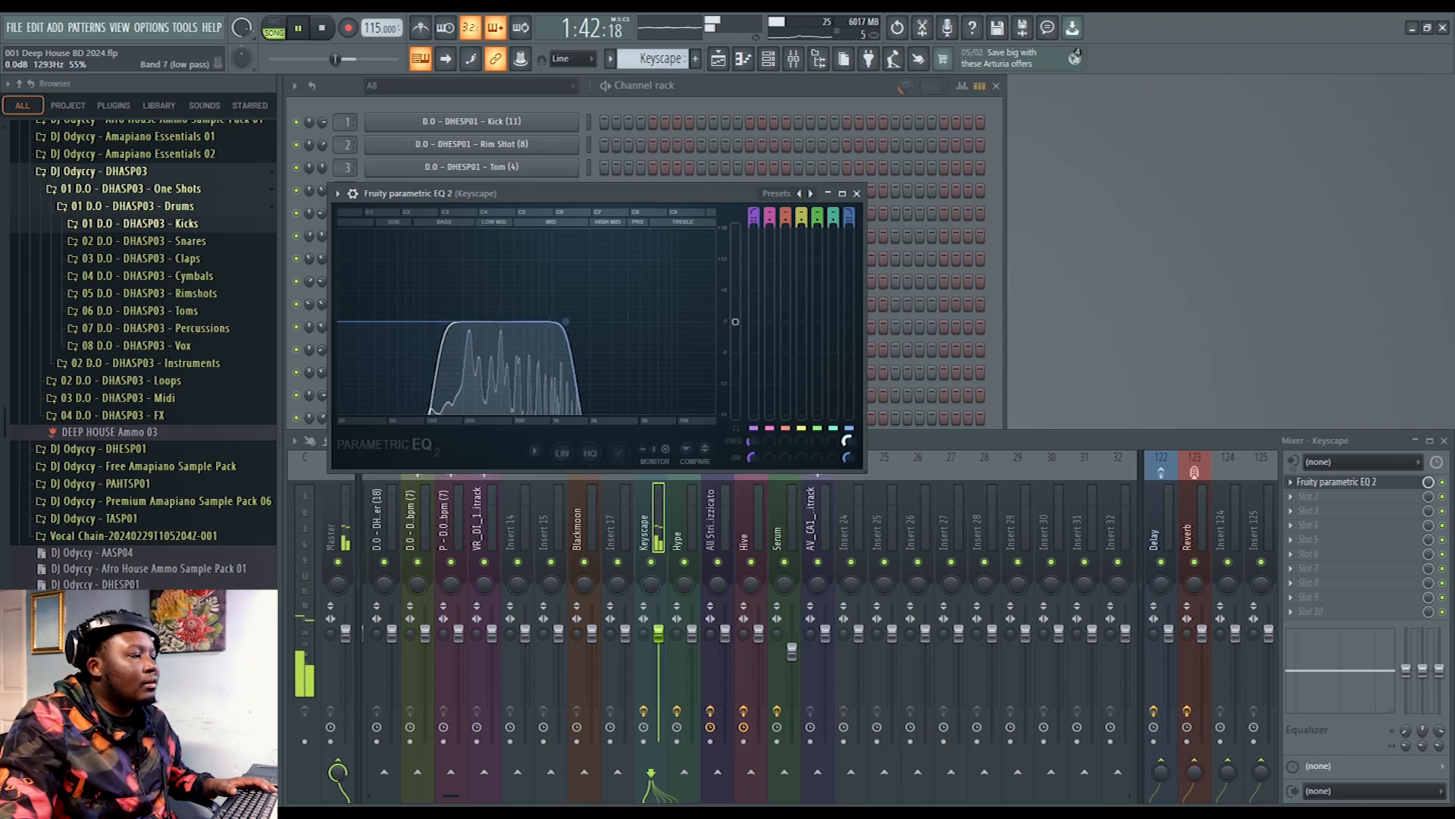
{"action": "left_click", "coordinate": [856, 194]}
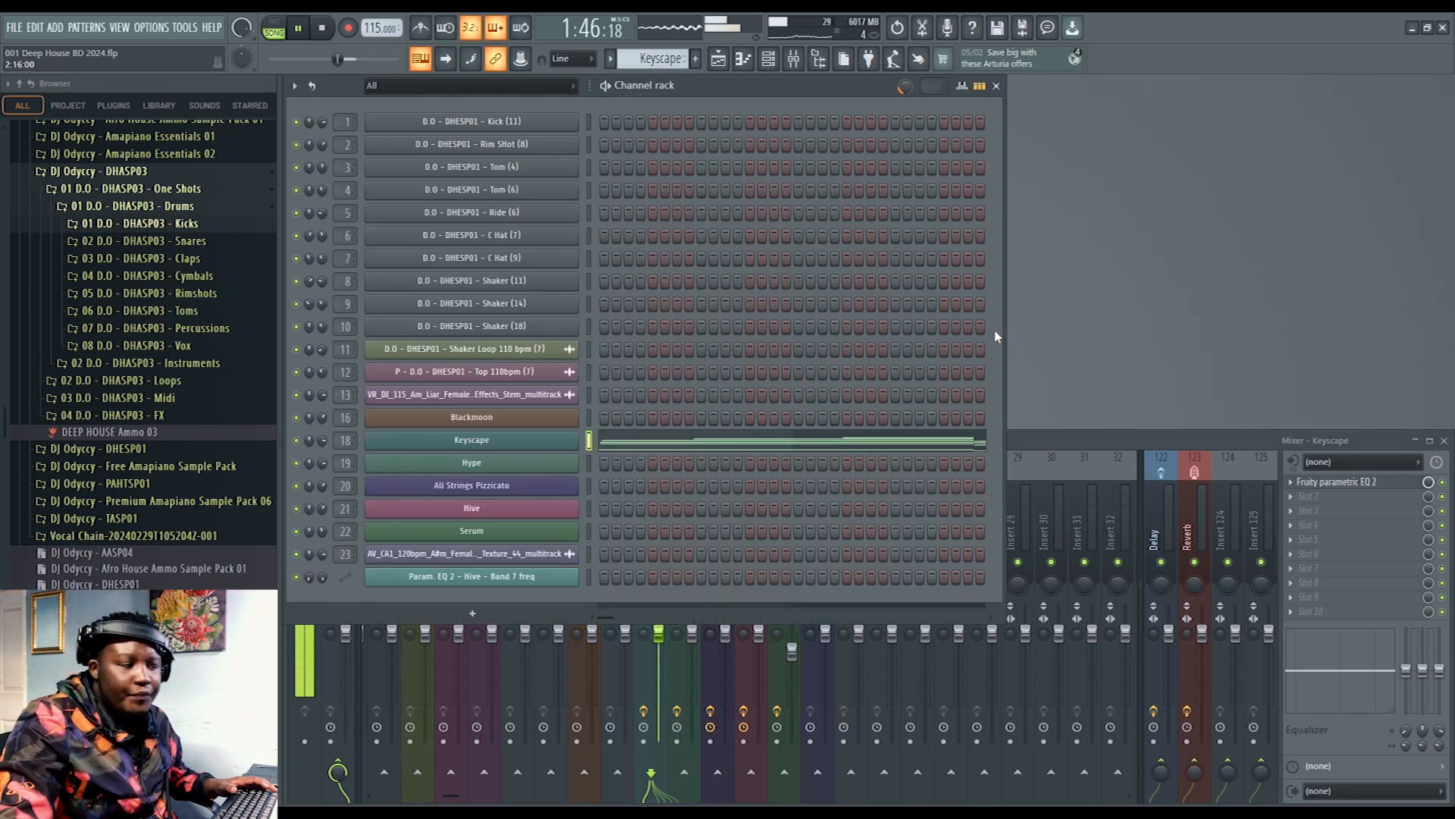
Step: Stop playback, unmute Track 10 in the playlist, and make Hype the active pattern
{"action": "key", "text": "space"}
{"action": "left_click", "coordinate": [718, 59]}
{"action": "left_click", "coordinate": [475, 404]}
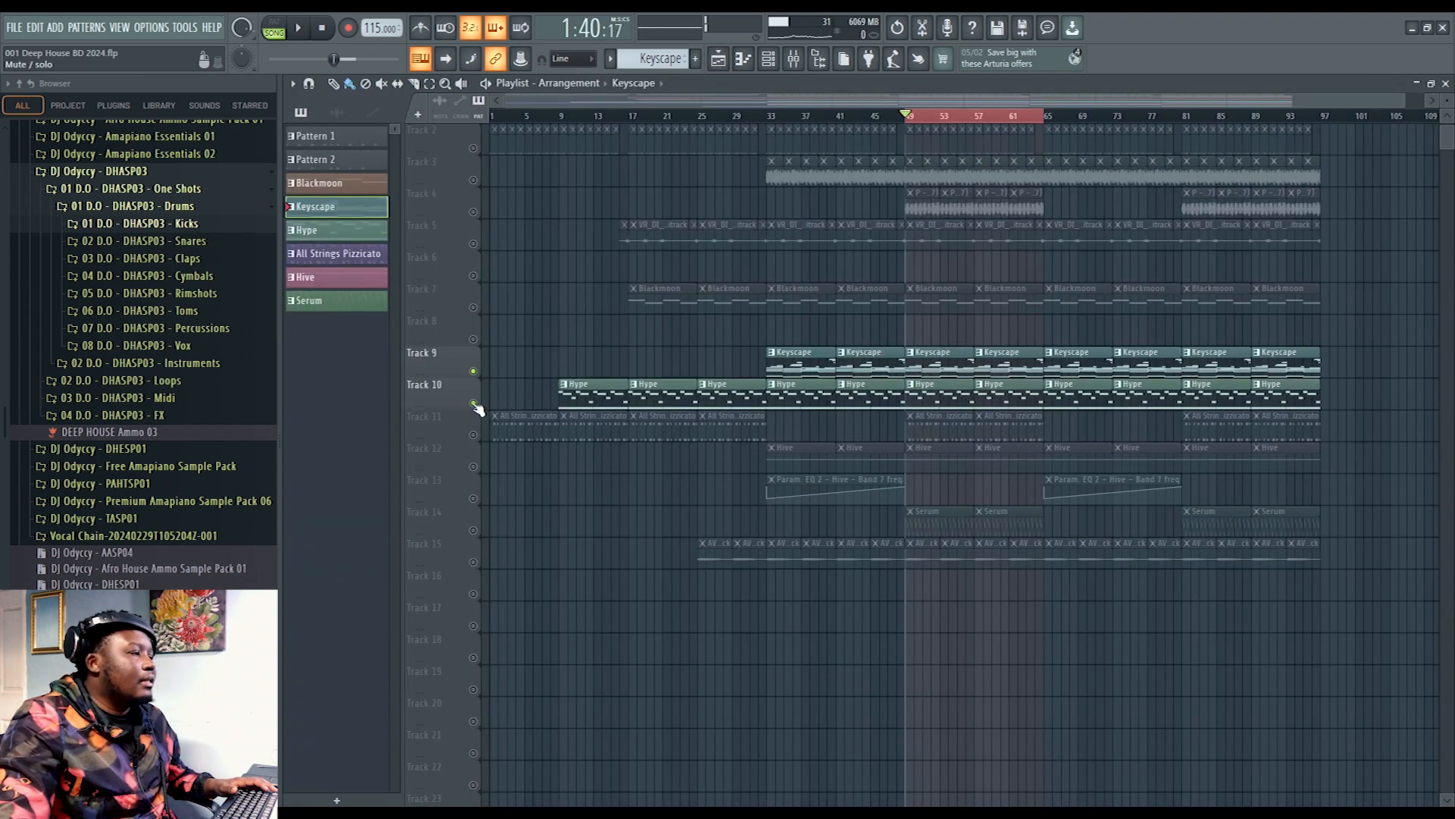
{"action": "left_click", "coordinate": [926, 400]}
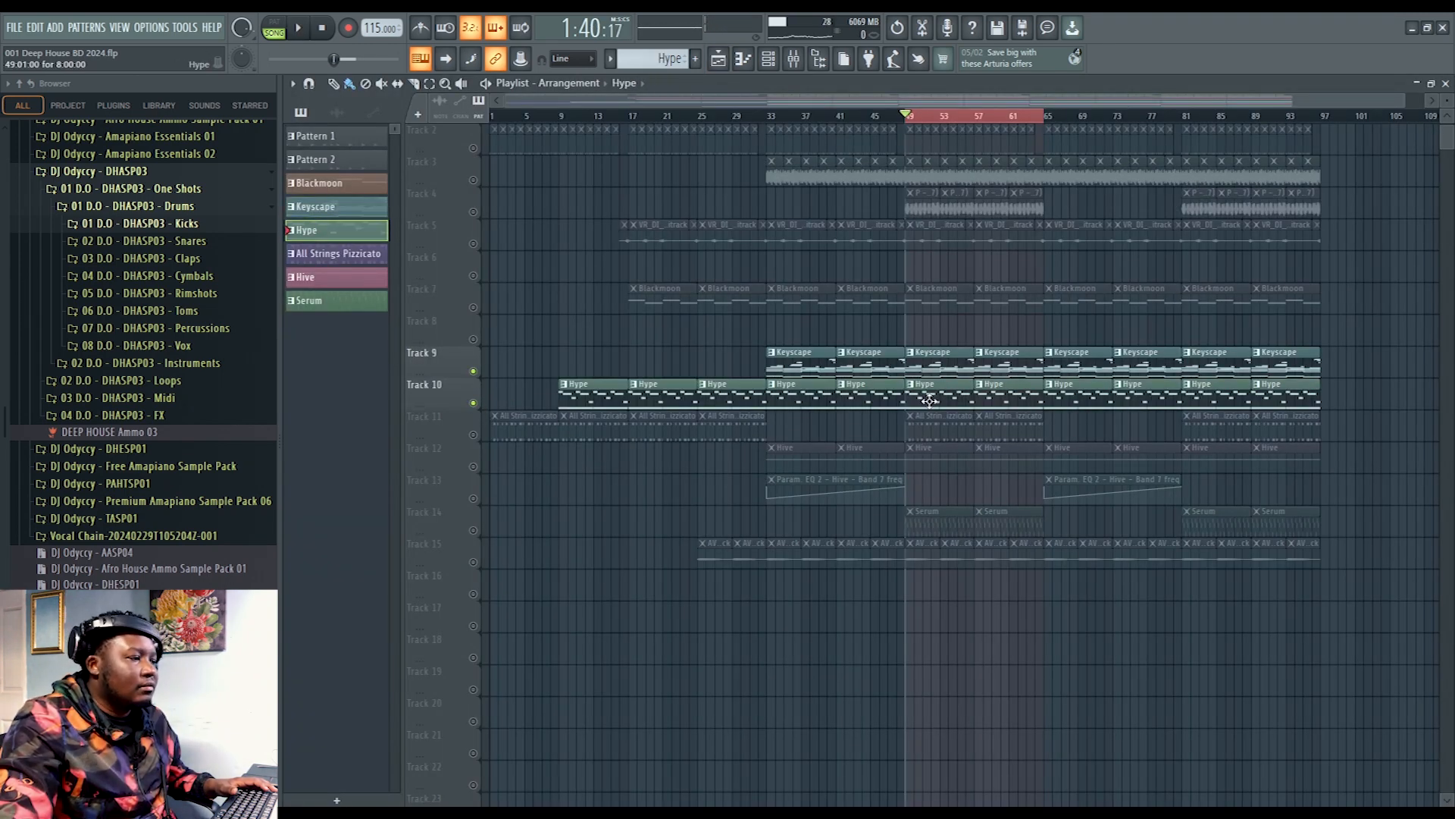
Step: Play the arrangement while examining the Hype notes in the piano roll, and close the piano roll
{"action": "left_click", "coordinate": [1447, 84]}
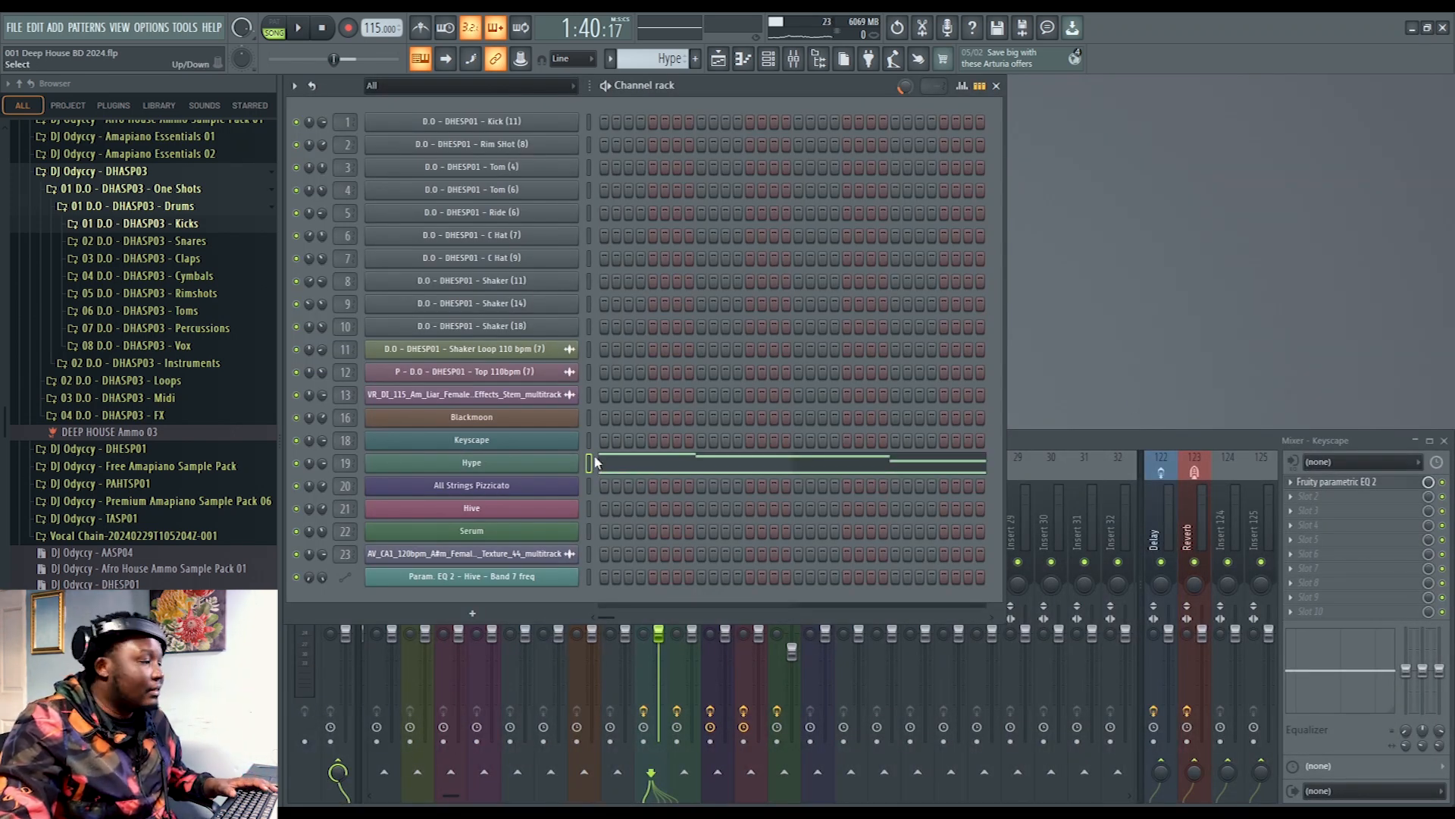
{"action": "key", "text": "space"}
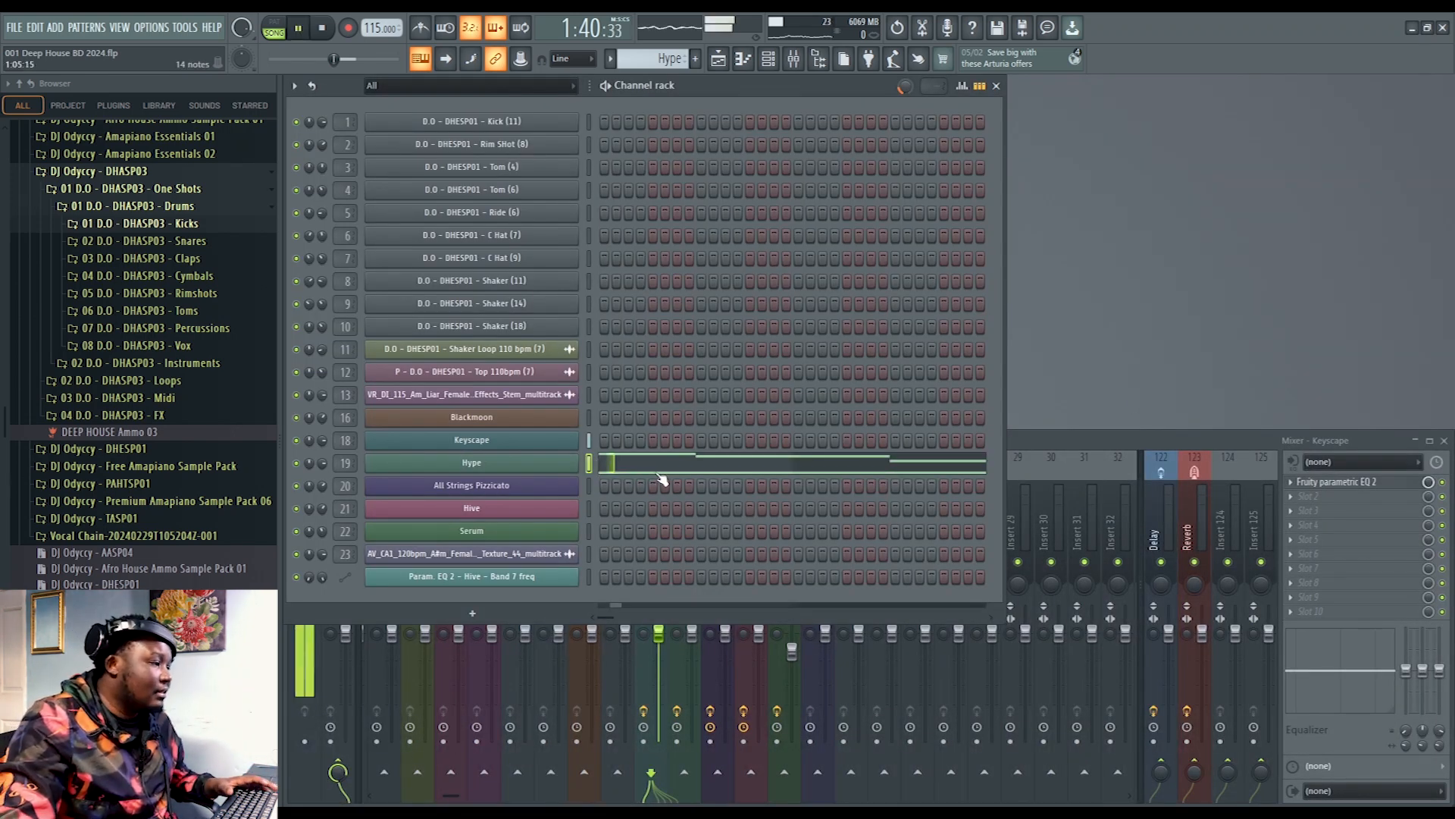
{"action": "left_click", "coordinate": [707, 465]}
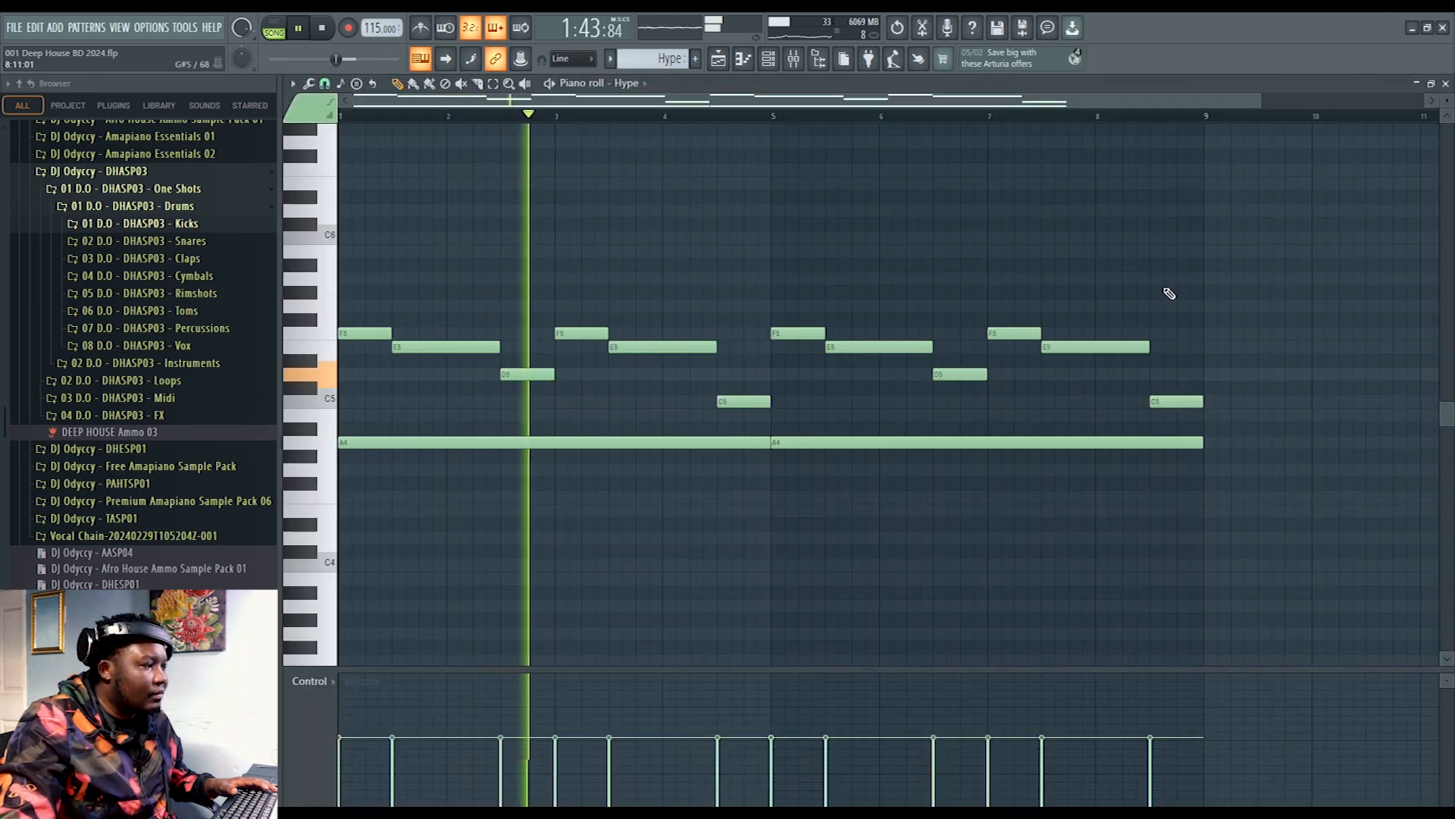
{"action": "left_click", "coordinate": [1445, 84]}
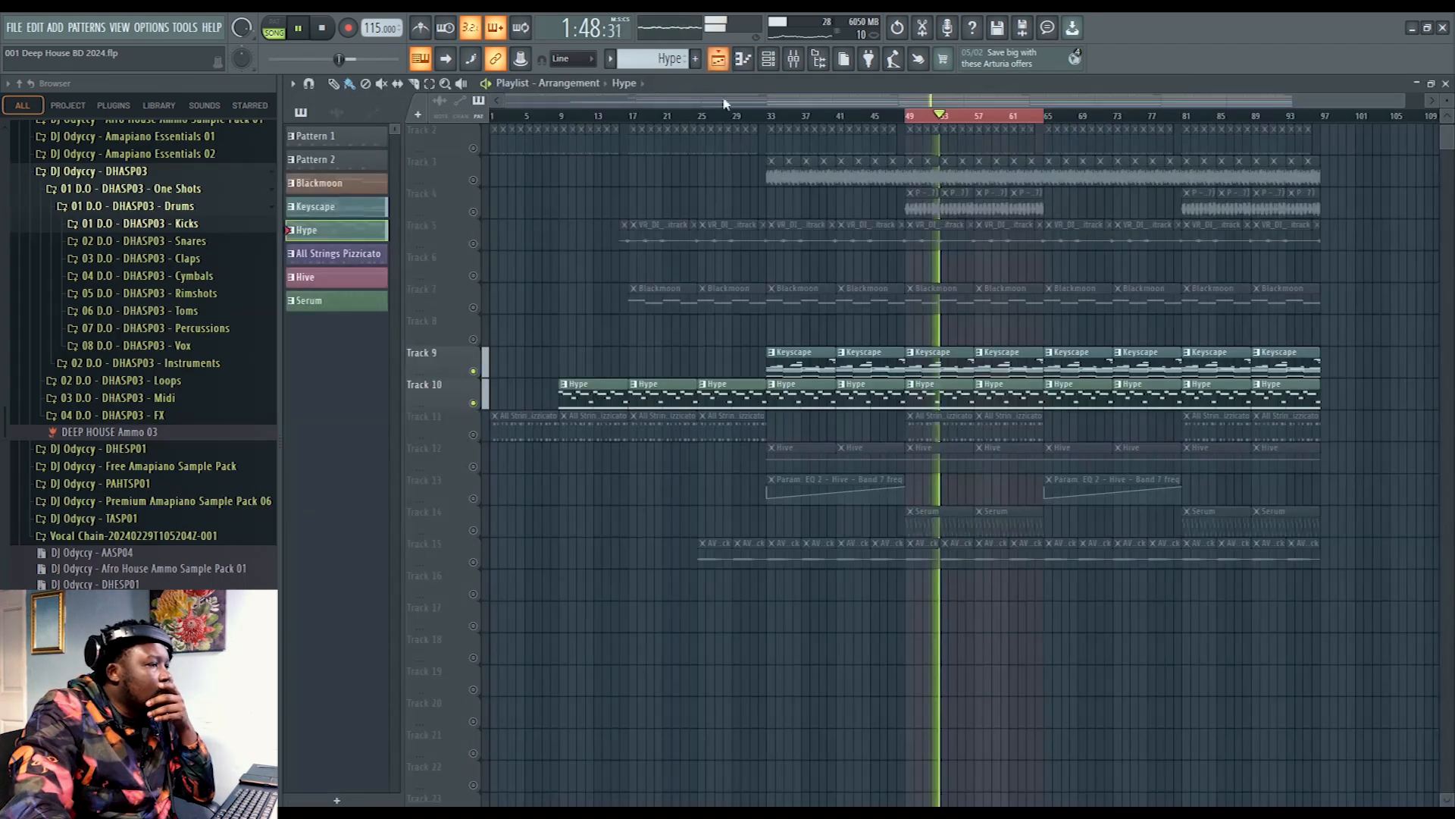
Step: Unmute Track 3 in the playlist and play it together with the Keyscape and Hype tracks
{"action": "key", "text": "F5"}
{"action": "key", "text": "space"}
{"action": "left_click", "coordinate": [473, 180]}
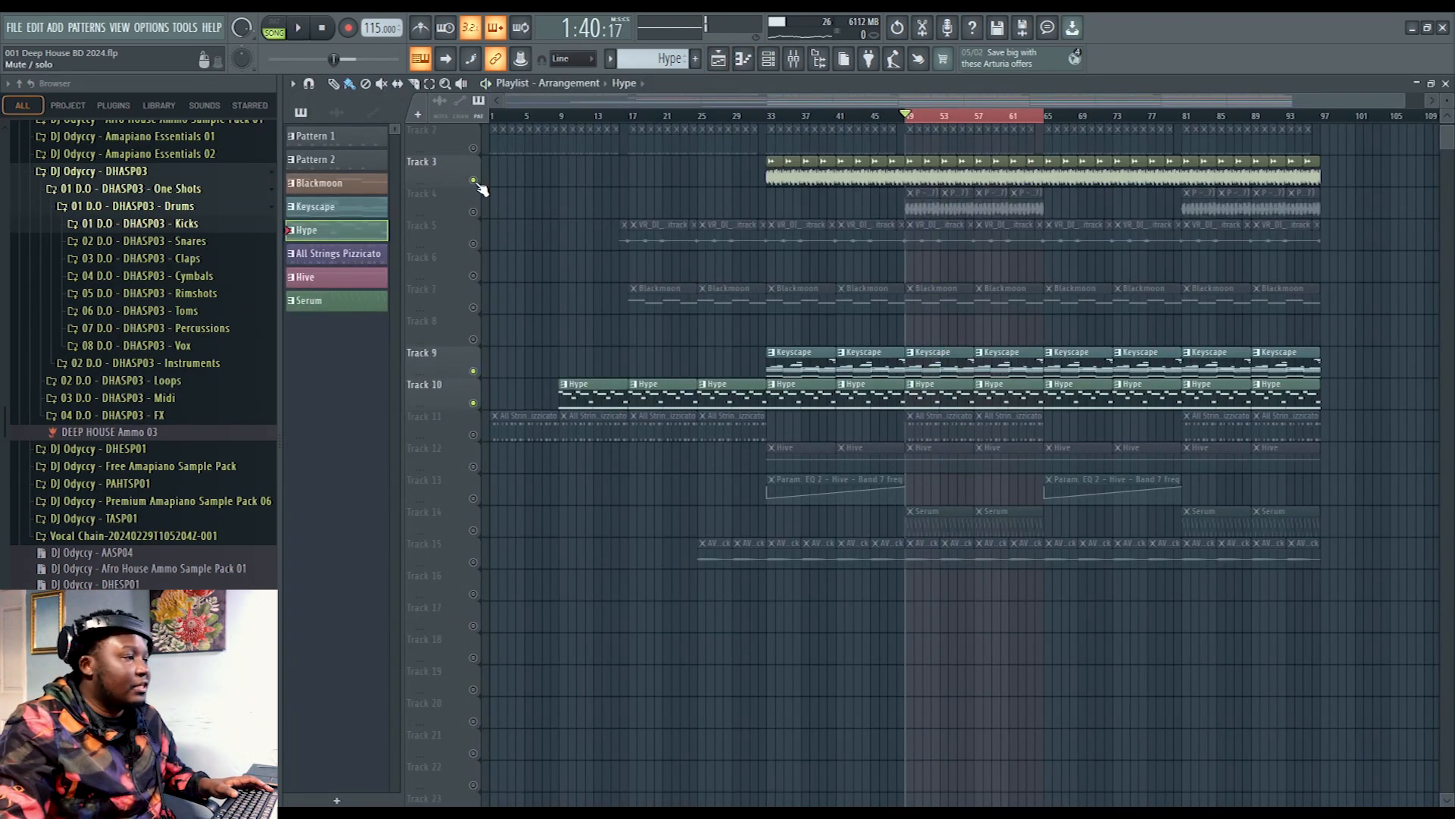
{"action": "key", "text": "space"}
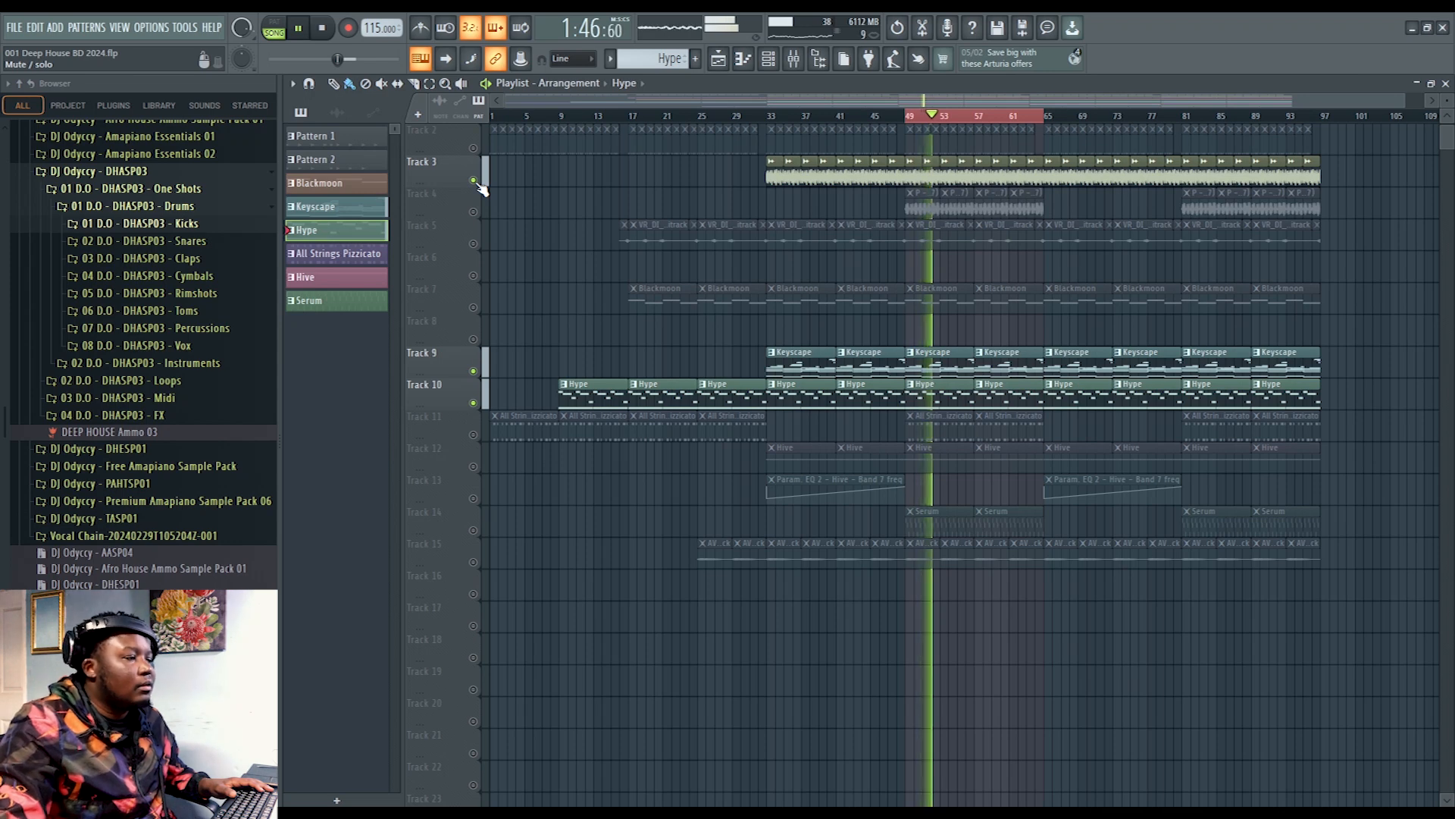
{"action": "key", "text": "space"}
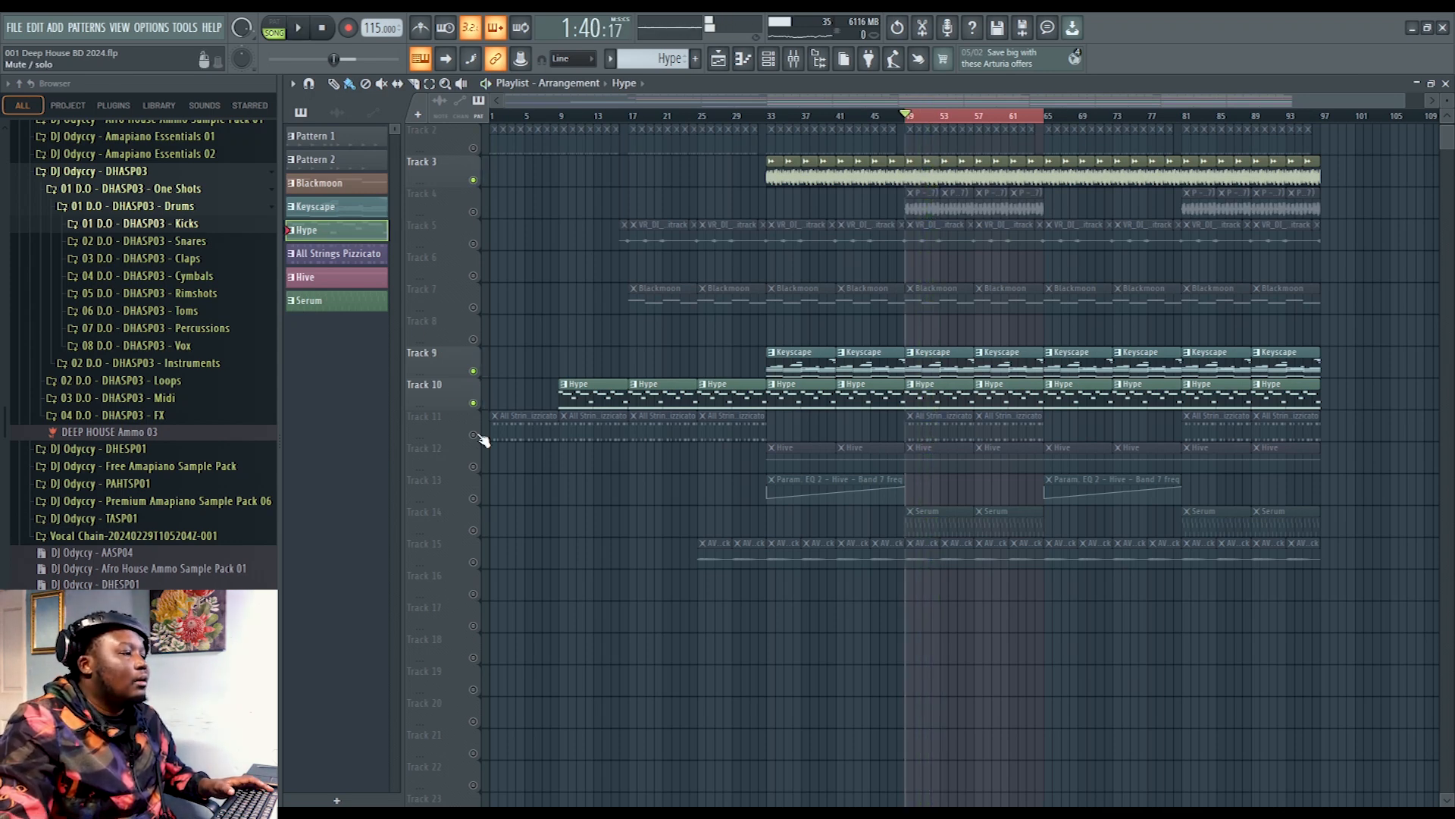
Step: Open the Hype instrument from the channel rack to view its Soft Strings preset, and close it
{"action": "left_click", "coordinate": [1445, 83]}
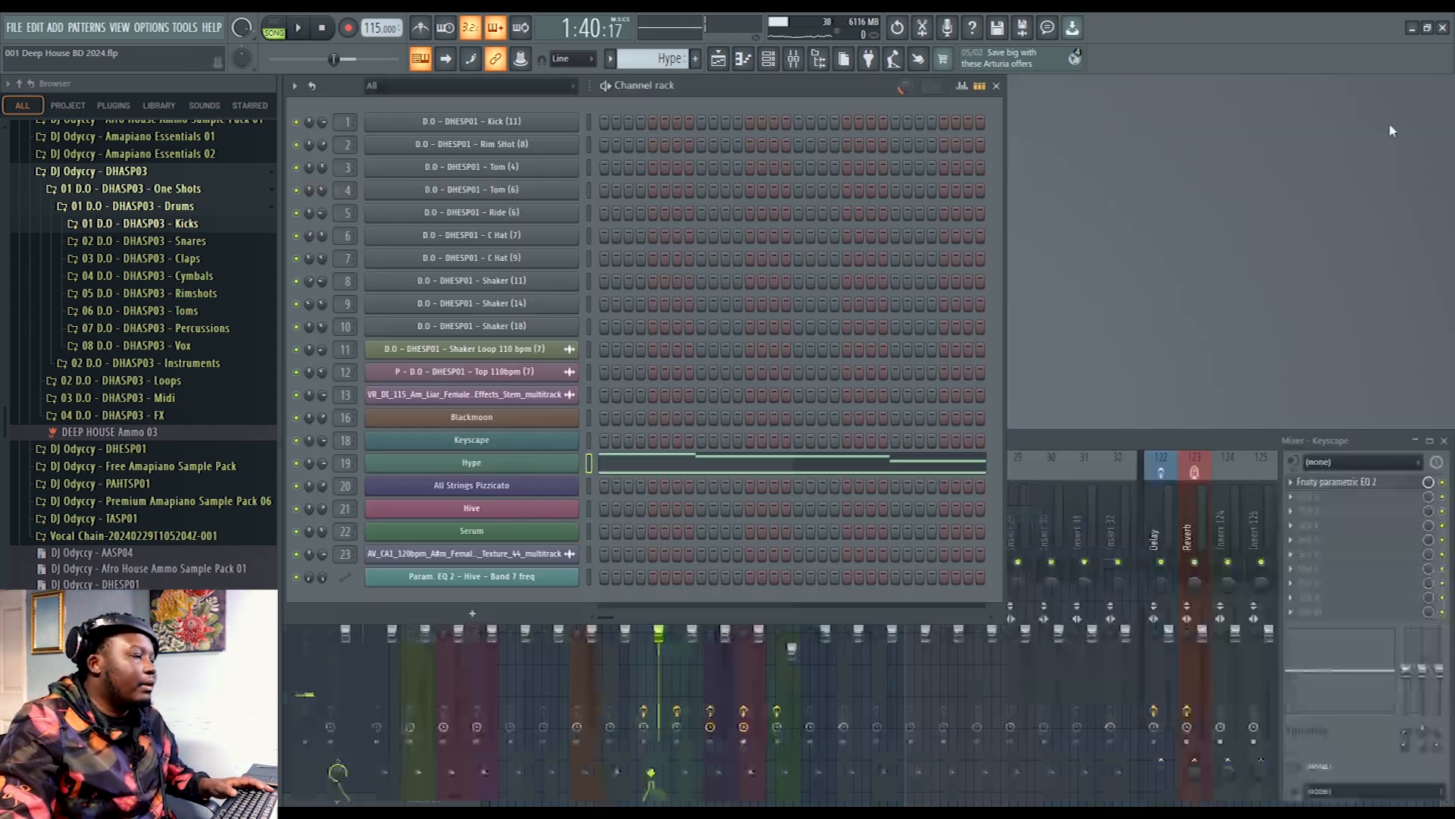
{"action": "left_click", "coordinate": [471, 463]}
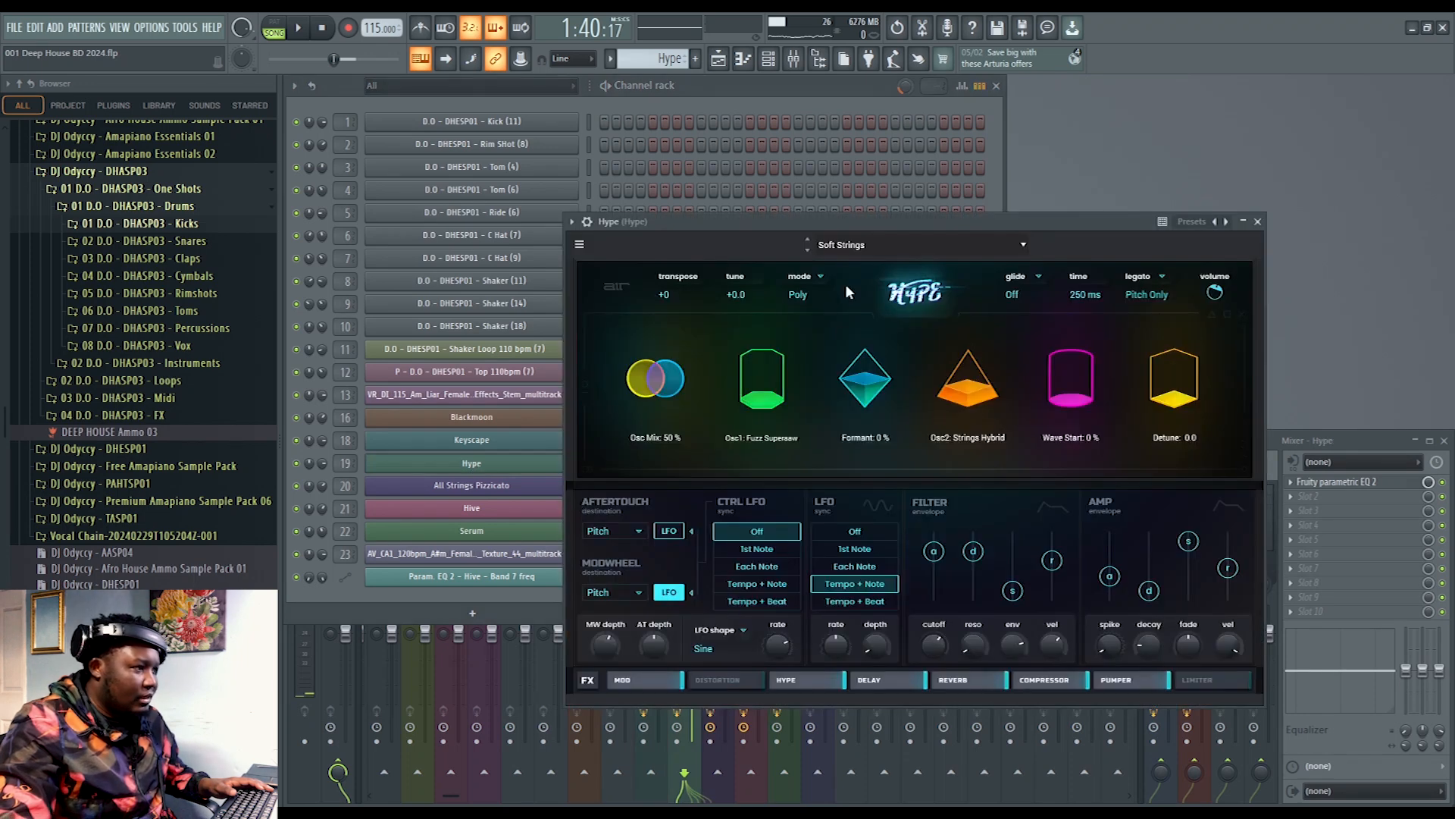
{"action": "left_click", "coordinate": [1258, 221]}
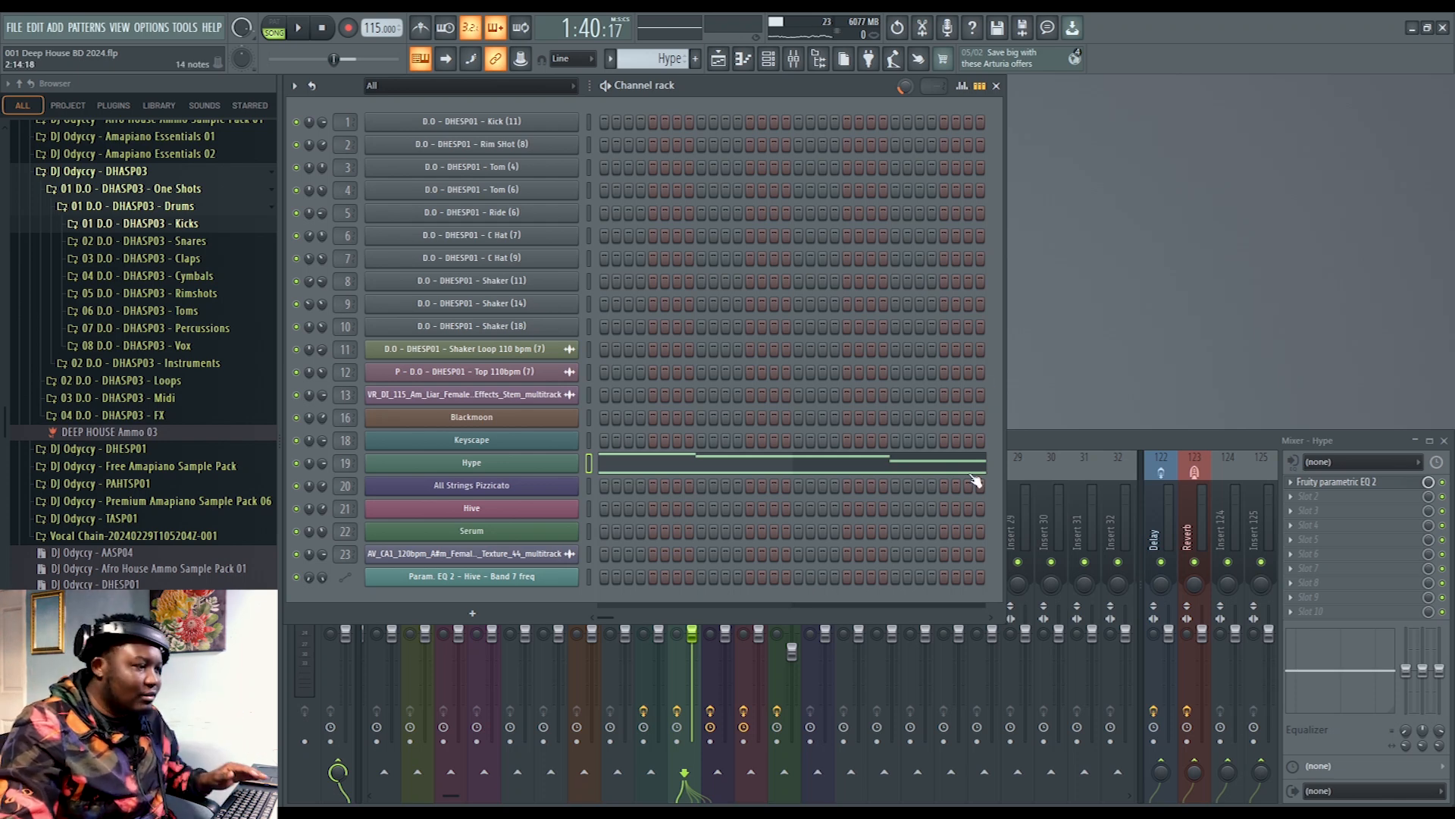
Step: View the Fruity Parametric EQ 2 curve on the Hype mixer track and save the project
{"action": "left_click", "coordinate": [1098, 438]}
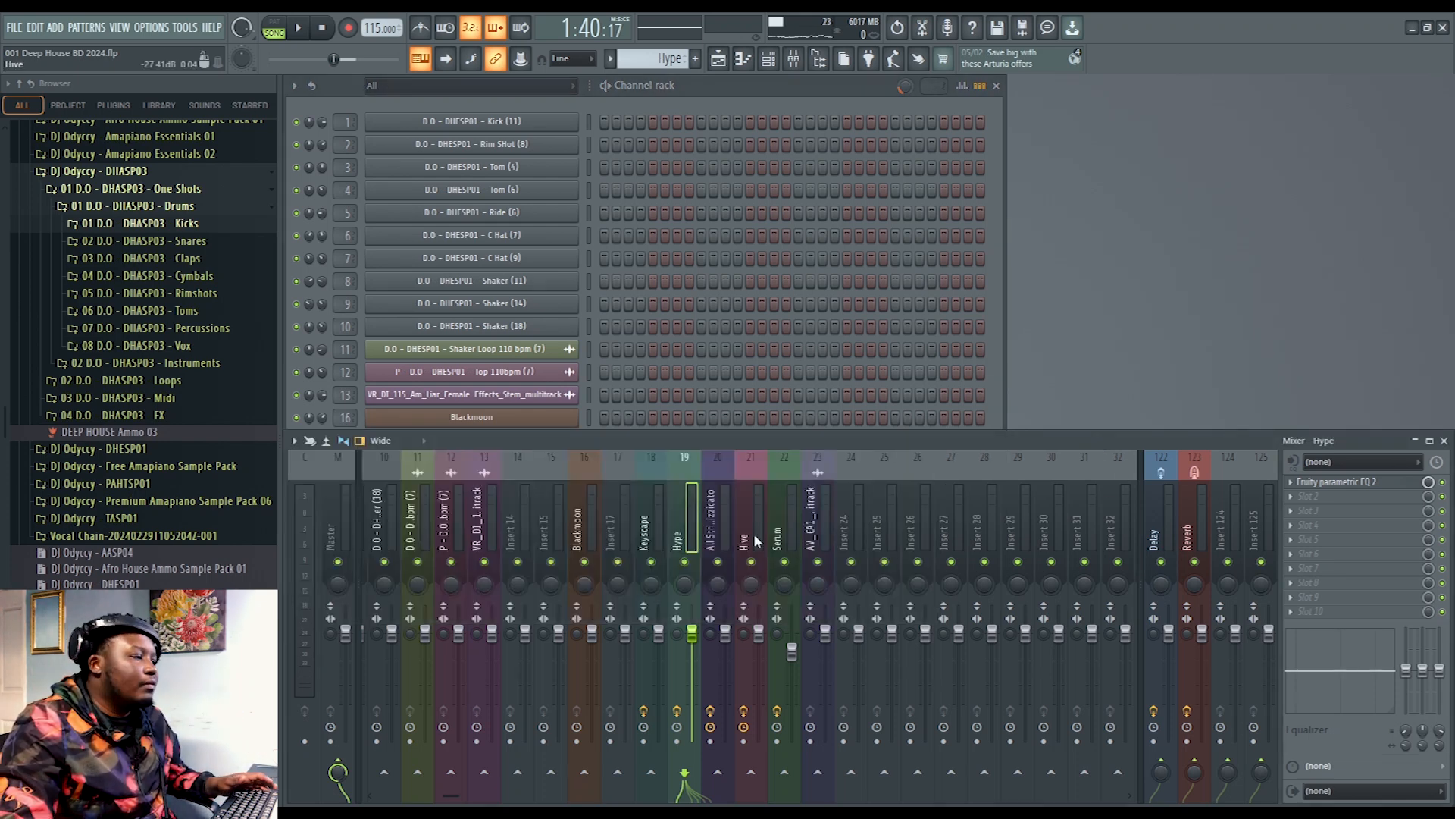
{"action": "left_click", "coordinate": [1355, 483]}
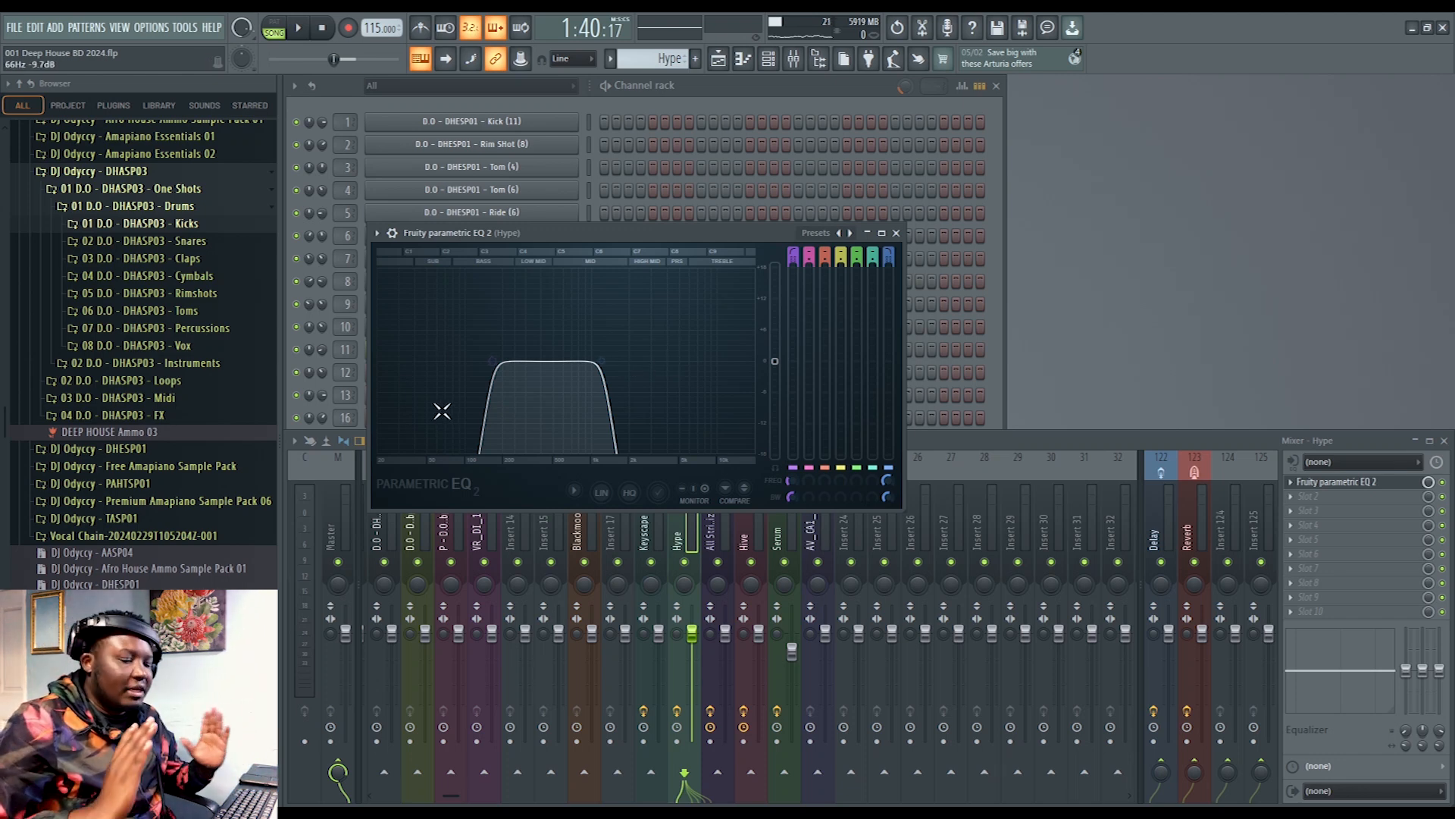
{"action": "key", "text": "ctrl+s"}
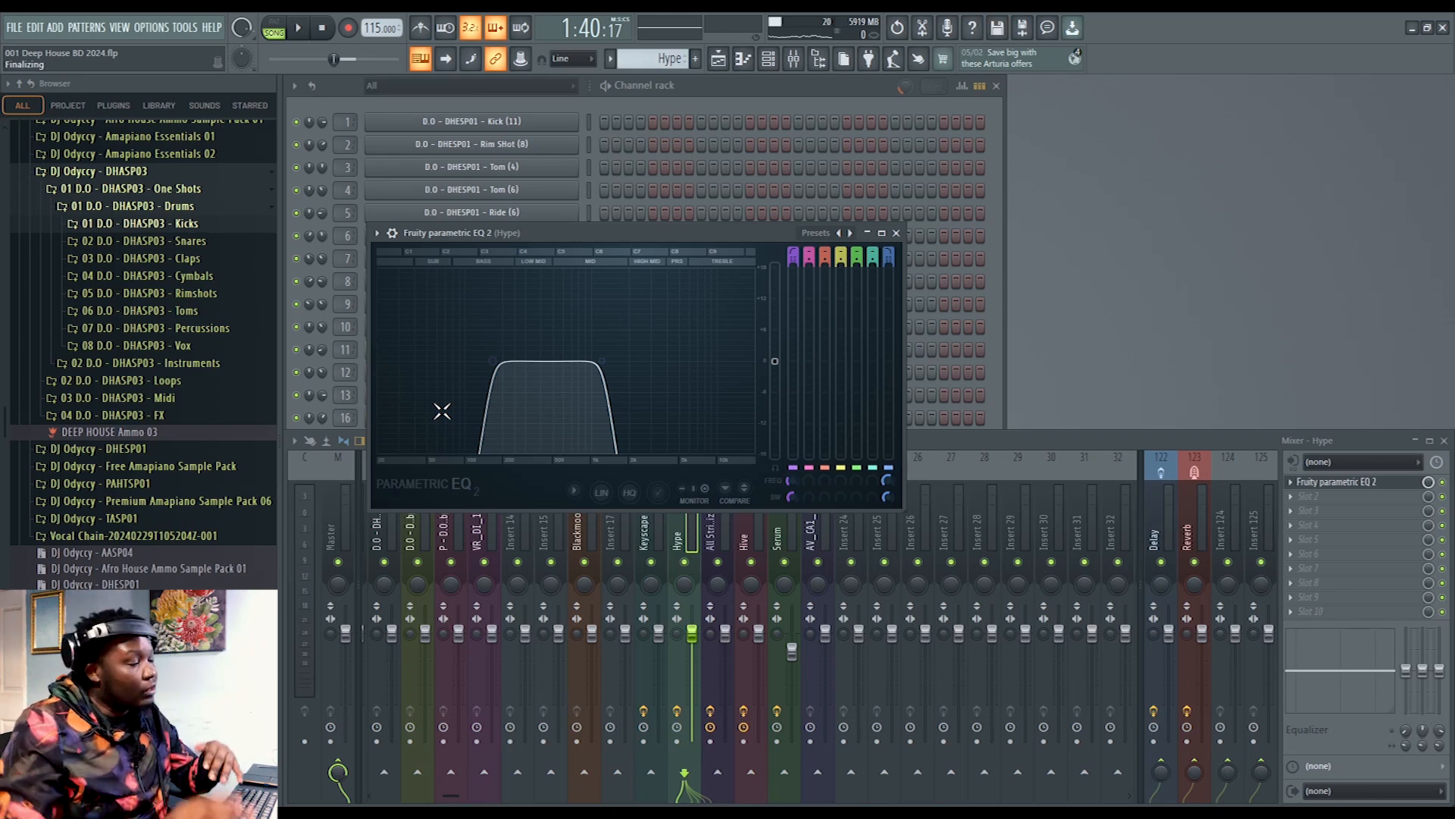
{"action": "left_click", "coordinate": [896, 233]}
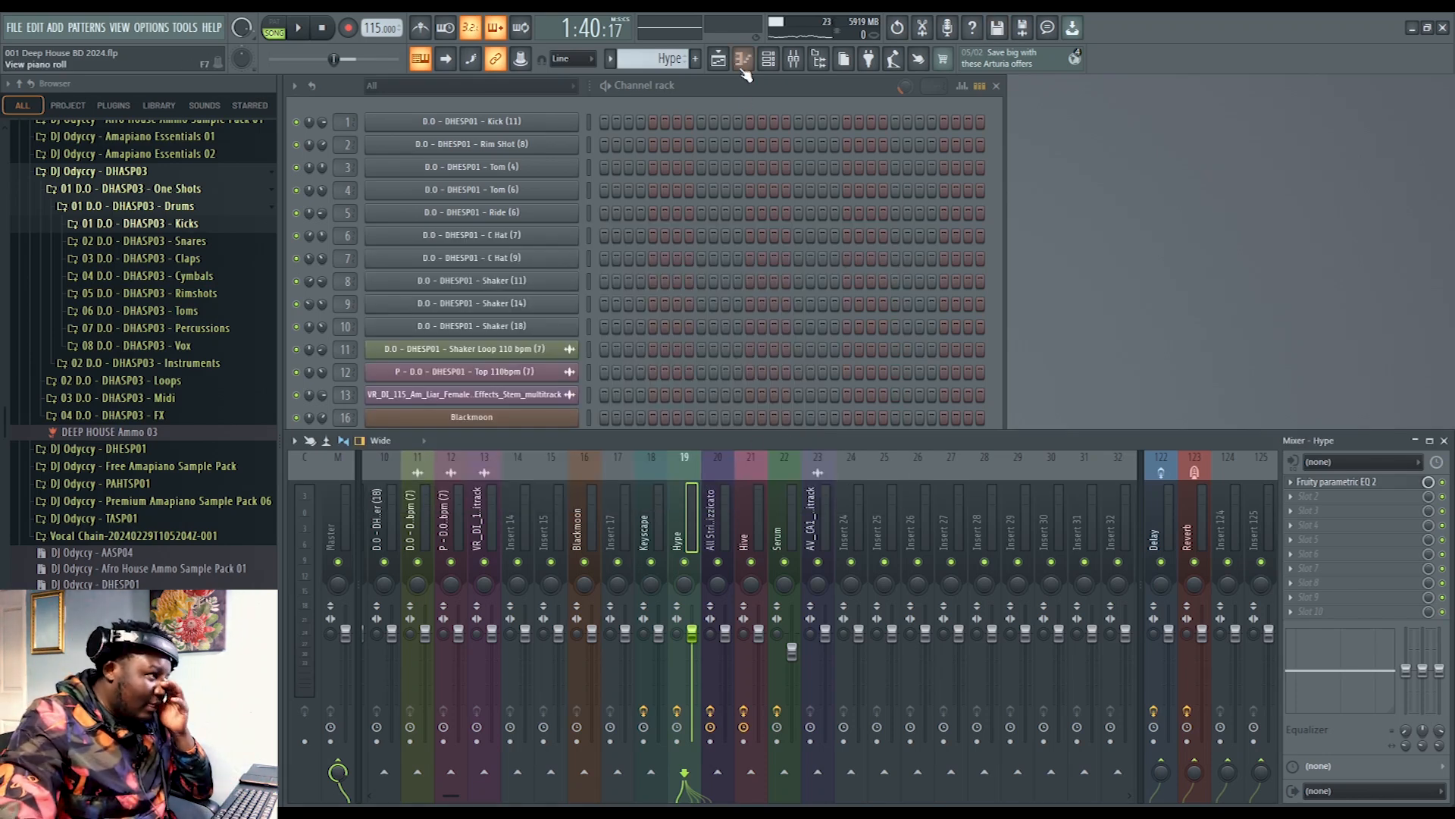
Step: Unmute Track 11 in the playlist, make All Strings Pizzicato the active pattern, and return to the channel rack
{"action": "left_click", "coordinate": [720, 60]}
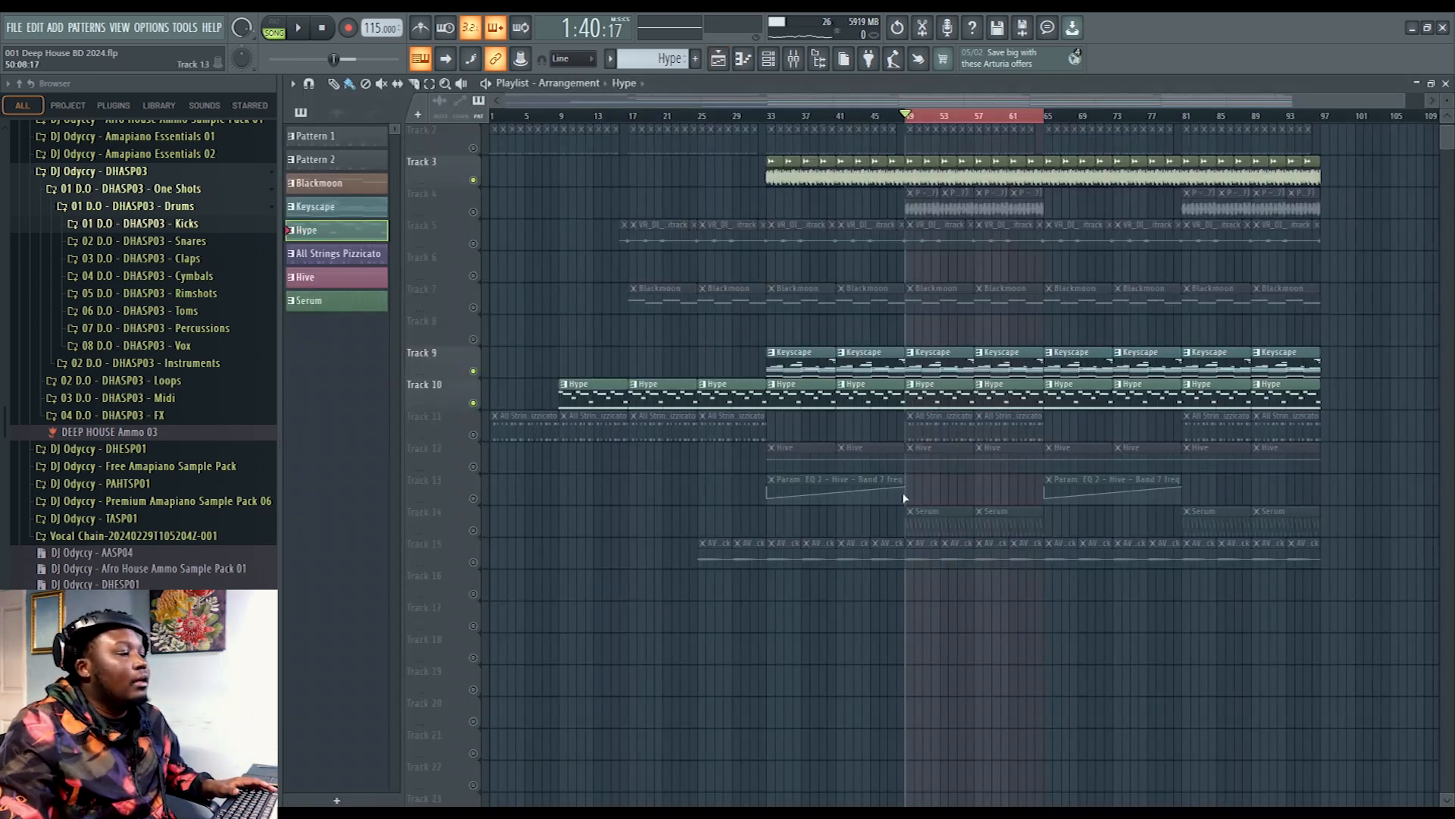
{"action": "left_click", "coordinate": [473, 434]}
{"action": "left_click", "coordinate": [949, 420]}
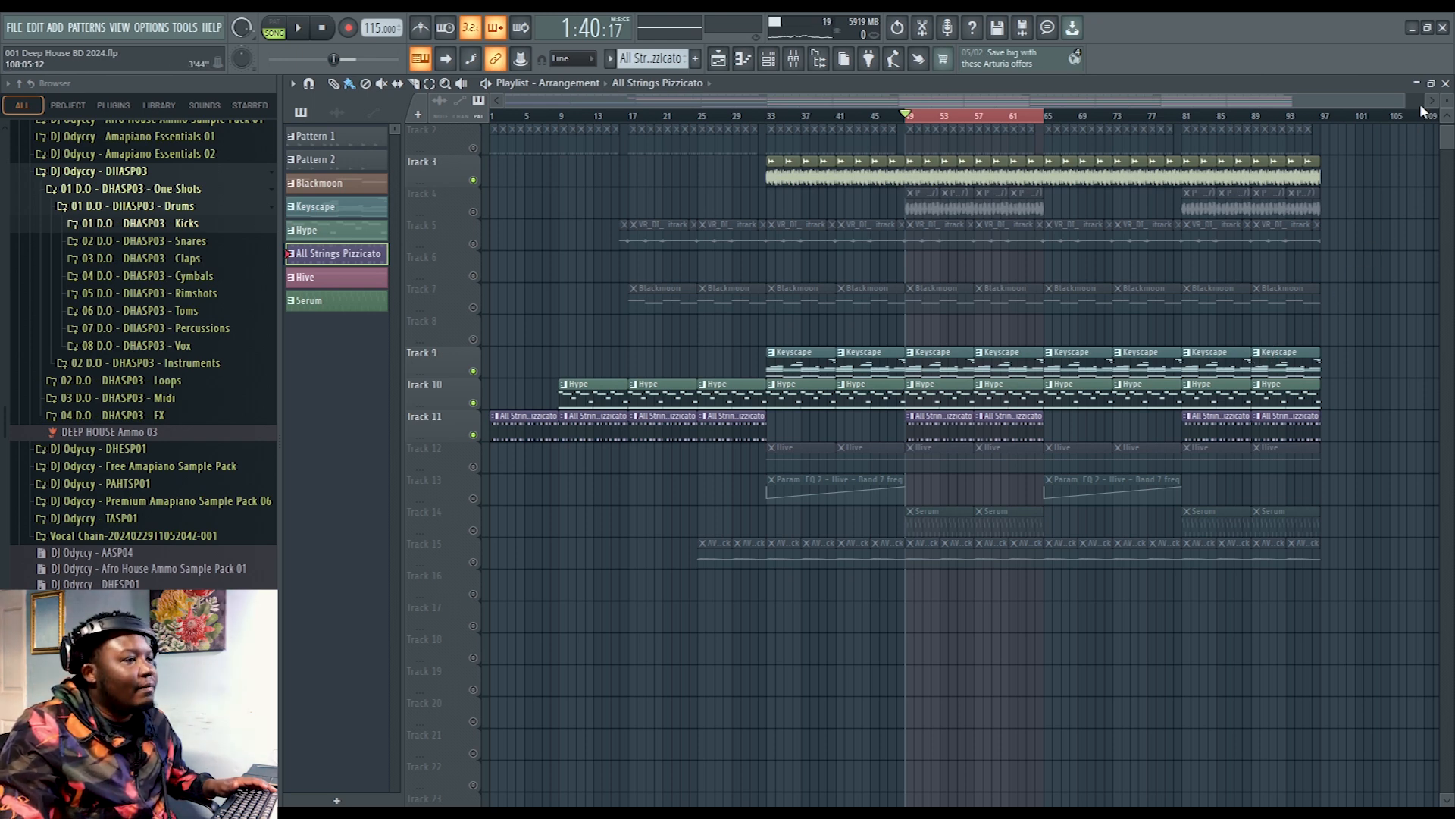
{"action": "left_click", "coordinate": [1445, 85]}
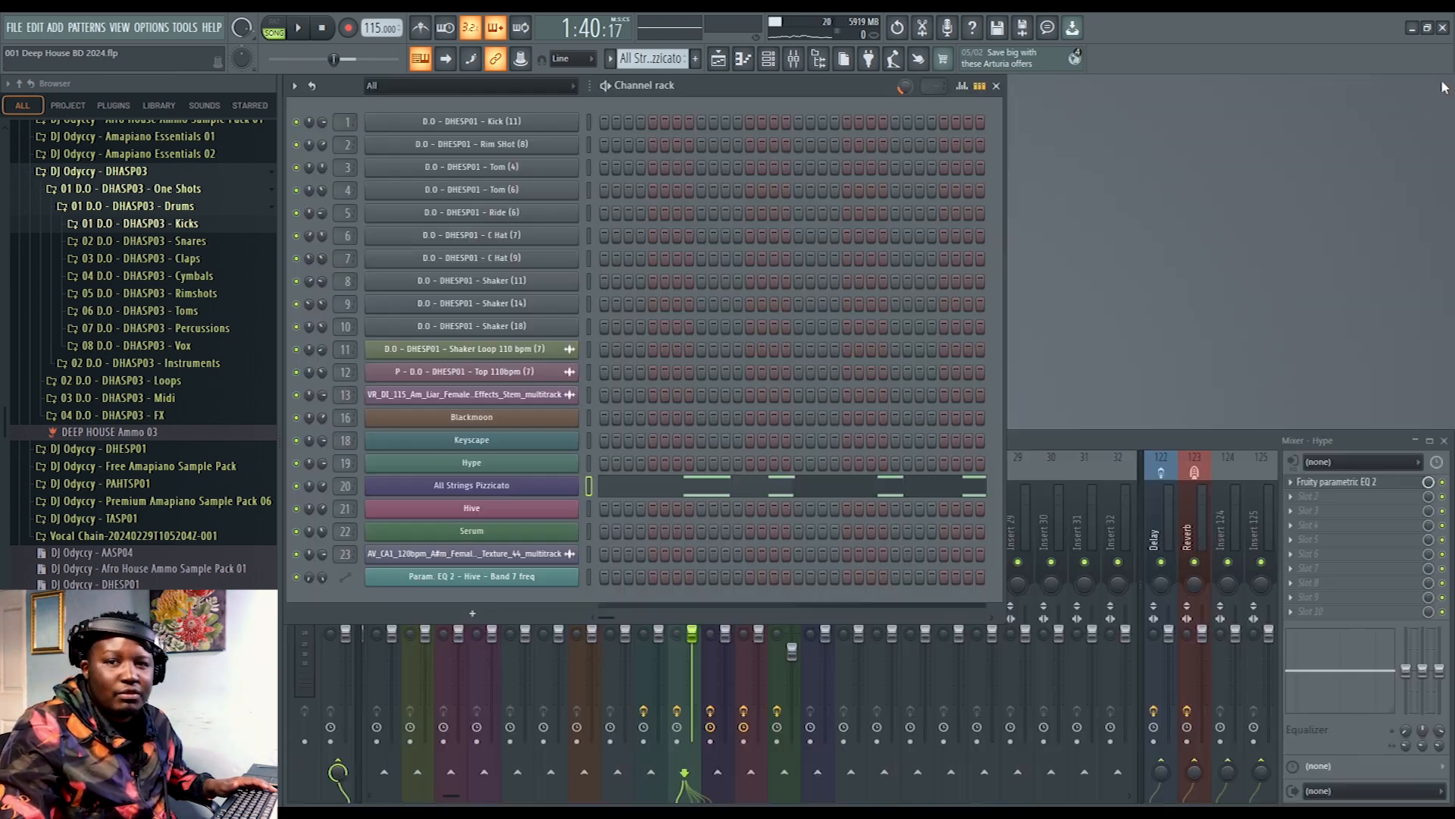
Step: View the All Strings Pizzicato preset in FLEX while playing the arrangement, and close the instrument
{"action": "left_click", "coordinate": [531, 485]}
{"action": "left_click_drag", "start_coordinate": [671, 173], "coordinate": [832, 182]}
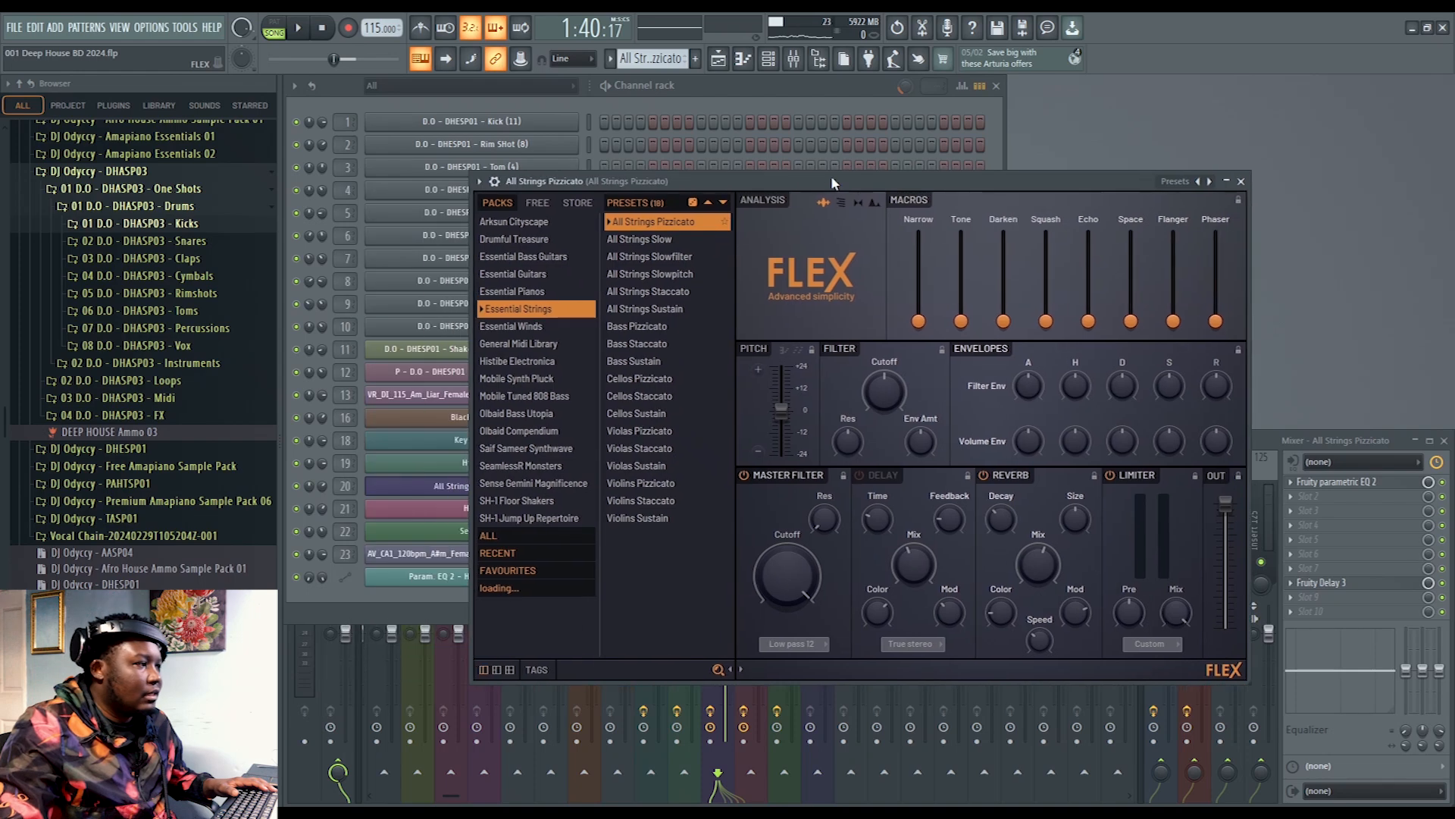
{"action": "key", "text": "space"}
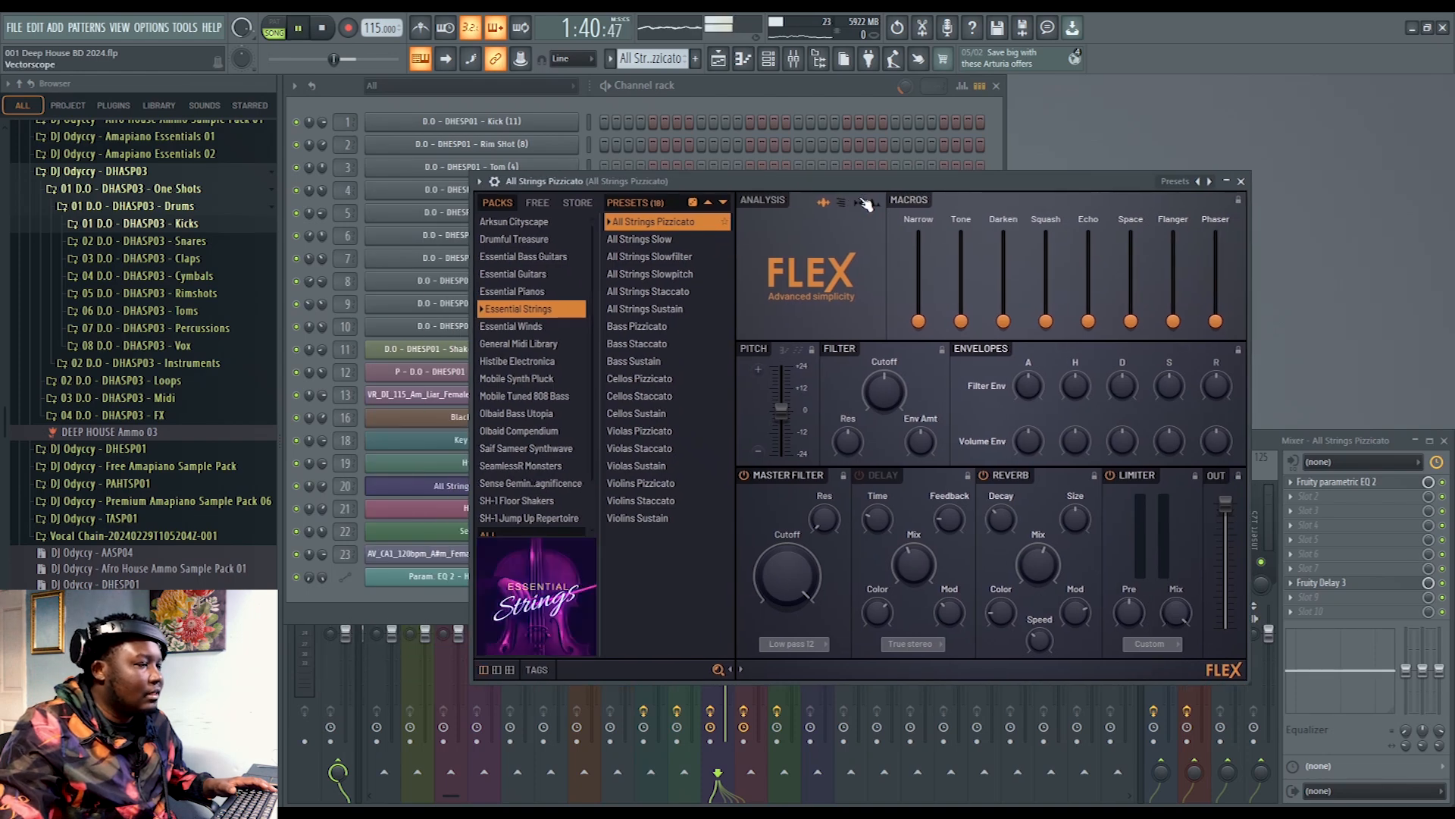
{"action": "left_click", "coordinate": [1242, 182]}
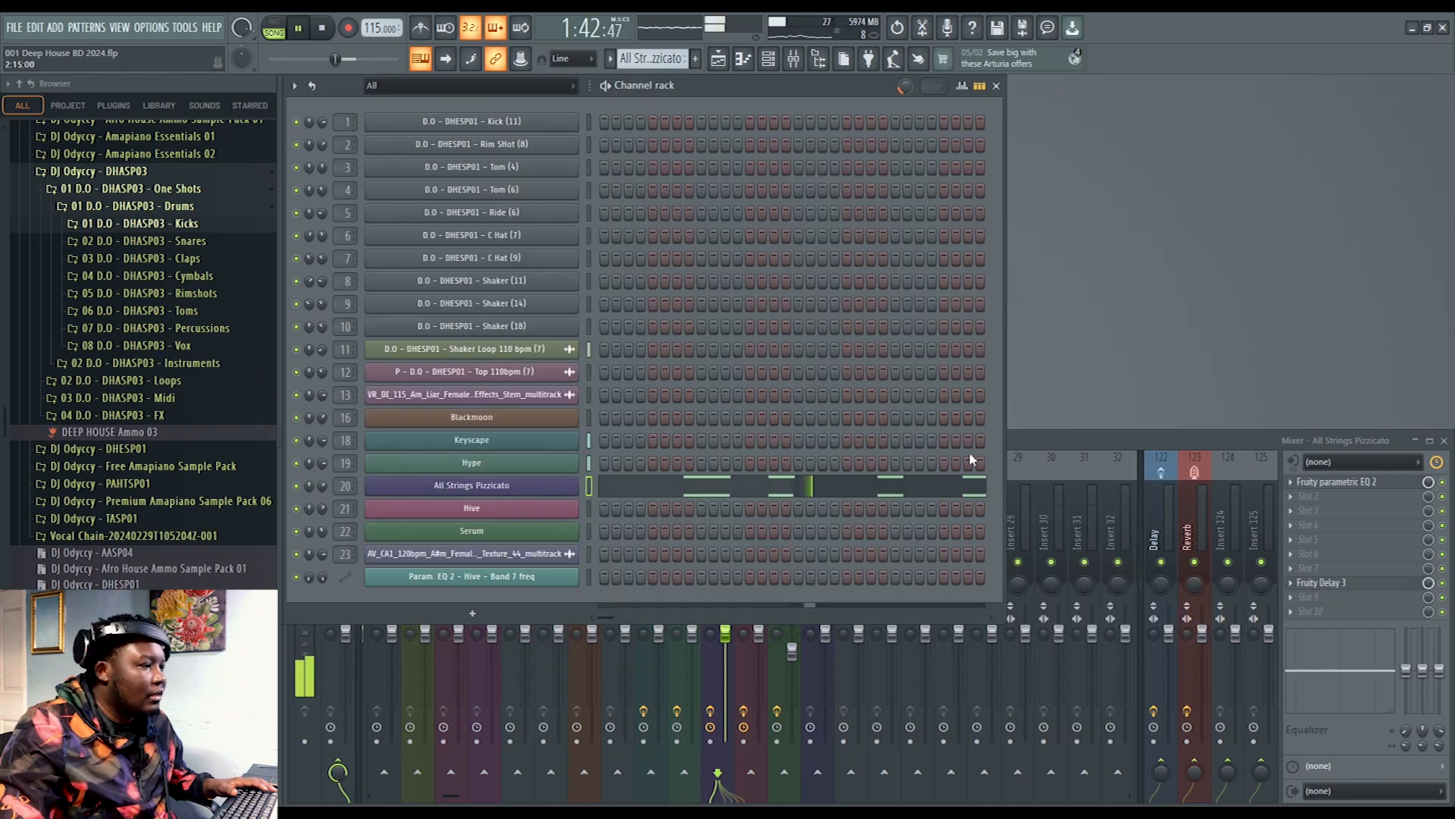
Step: Stop playback and view the Fruity Parametric EQ 2 curve on the All Strings Pizzicato mixer track
{"action": "left_click", "coordinate": [1010, 436]}
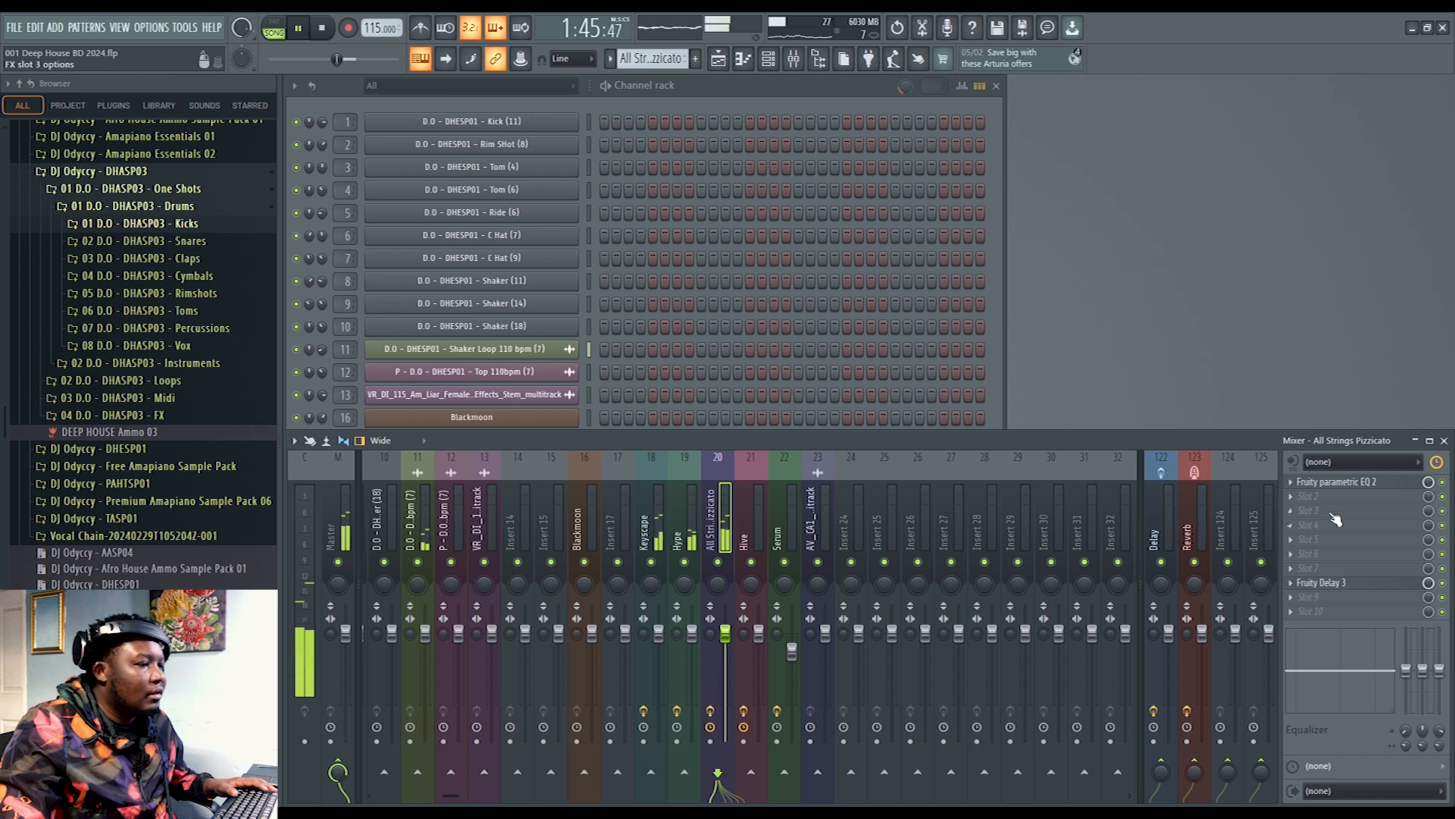
{"action": "key", "text": "space"}
{"action": "left_click", "coordinate": [1346, 485]}
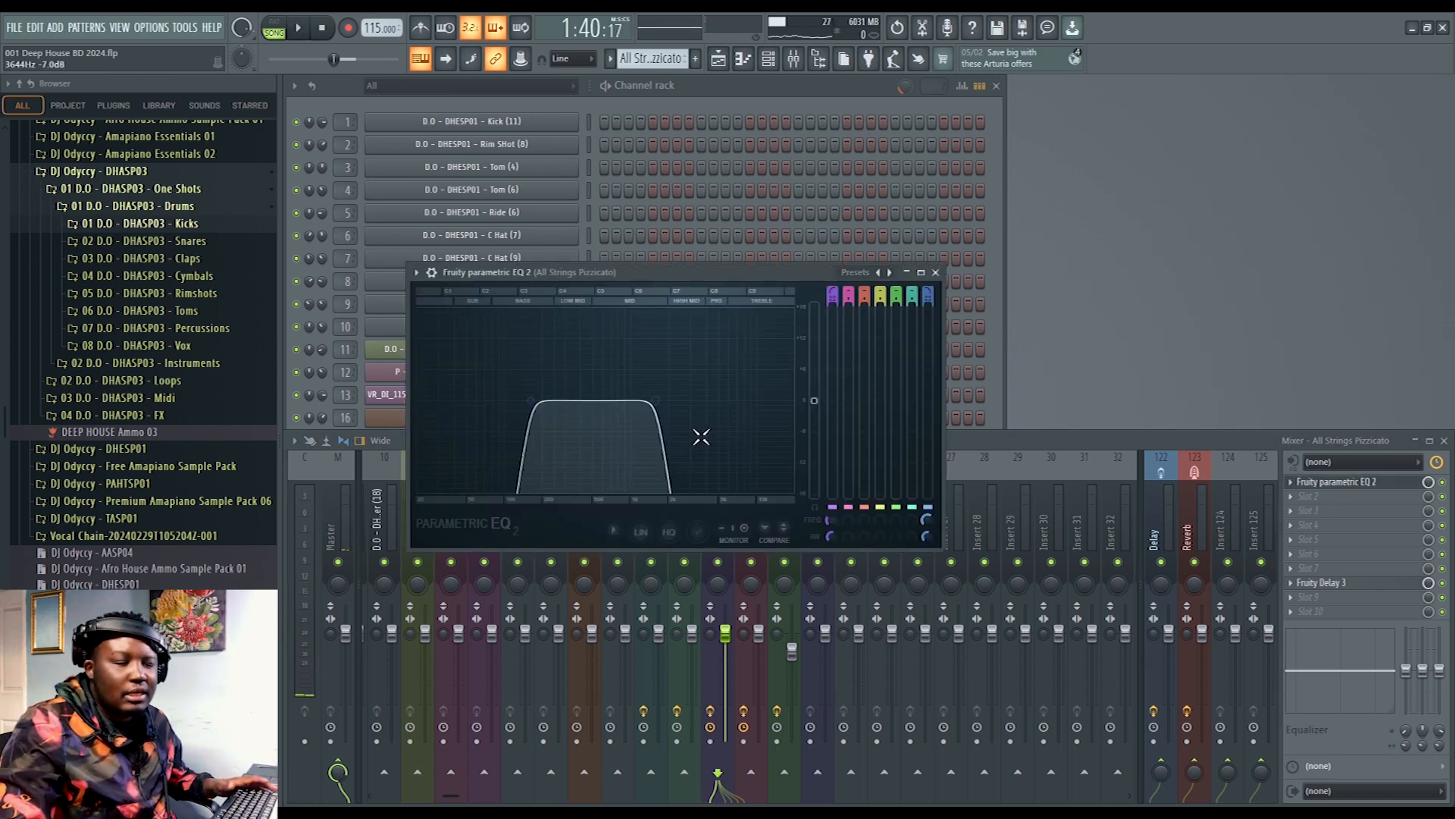
{"action": "left_click", "coordinate": [935, 272]}
Step: Examine the All Strings Pizzicato notes in the piano roll from the channel rack, and close it
{"action": "left_click", "coordinate": [995, 387]}
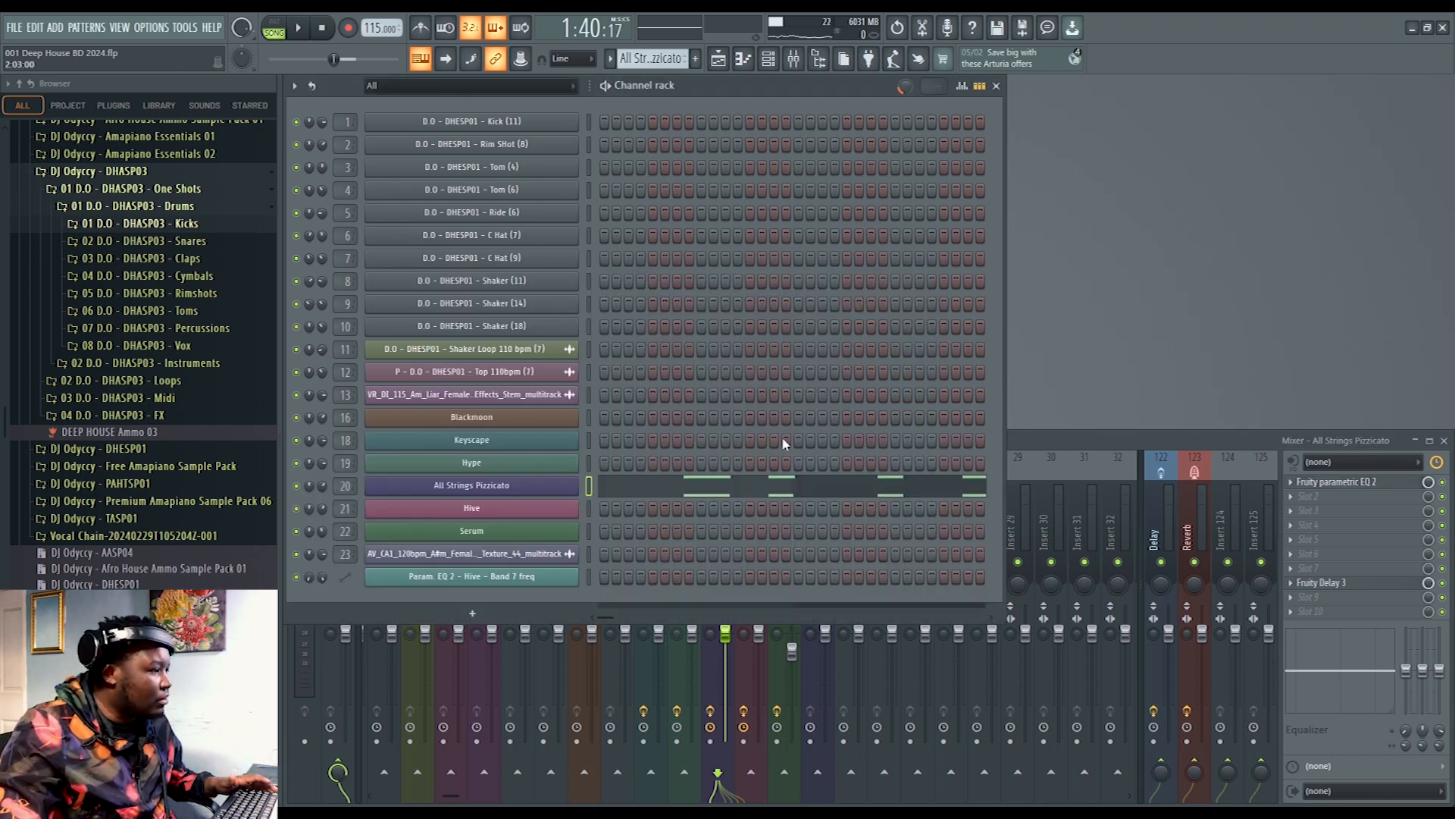
{"action": "left_click", "coordinate": [636, 494]}
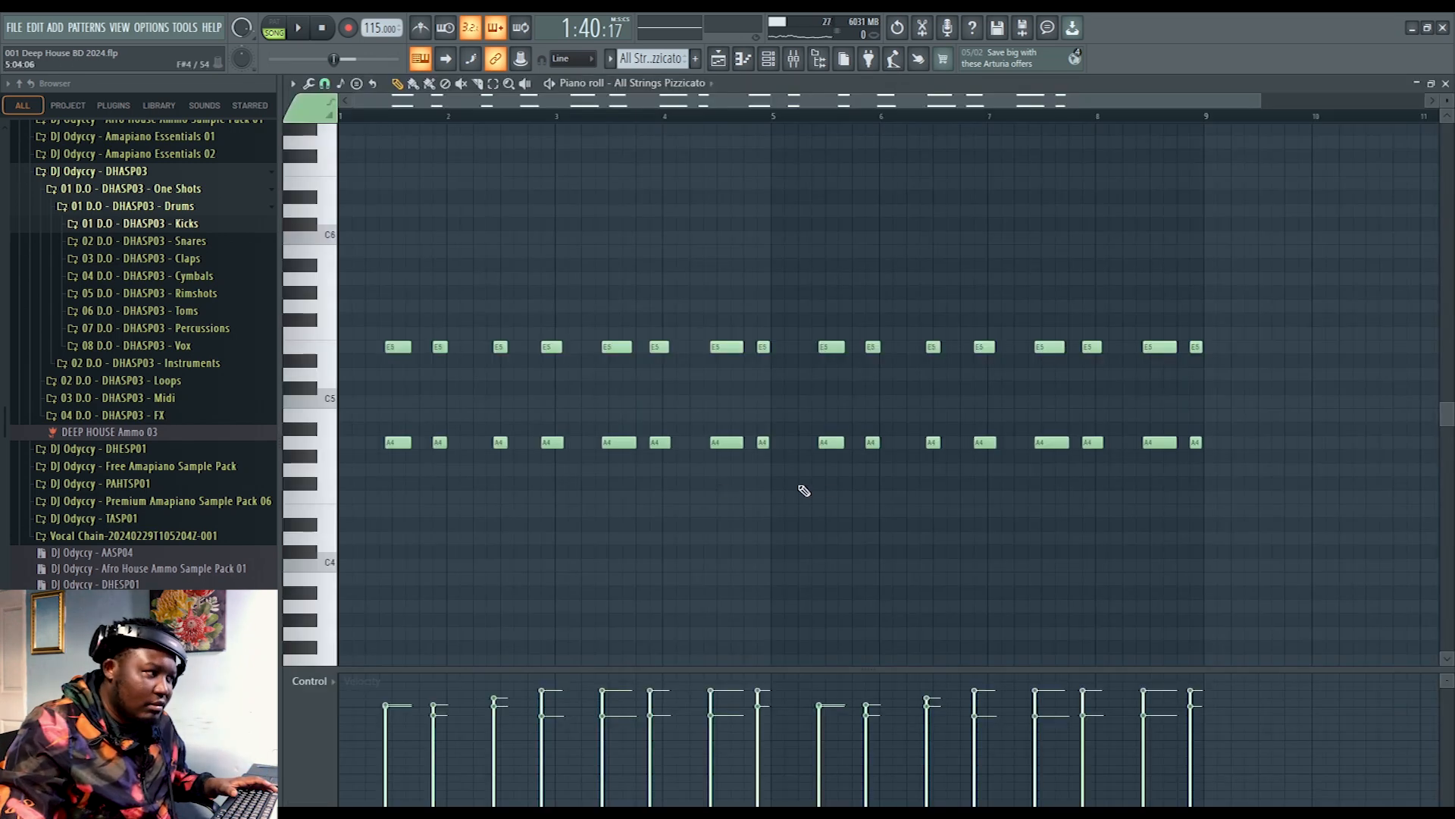
{"action": "left_click", "coordinate": [1446, 83]}
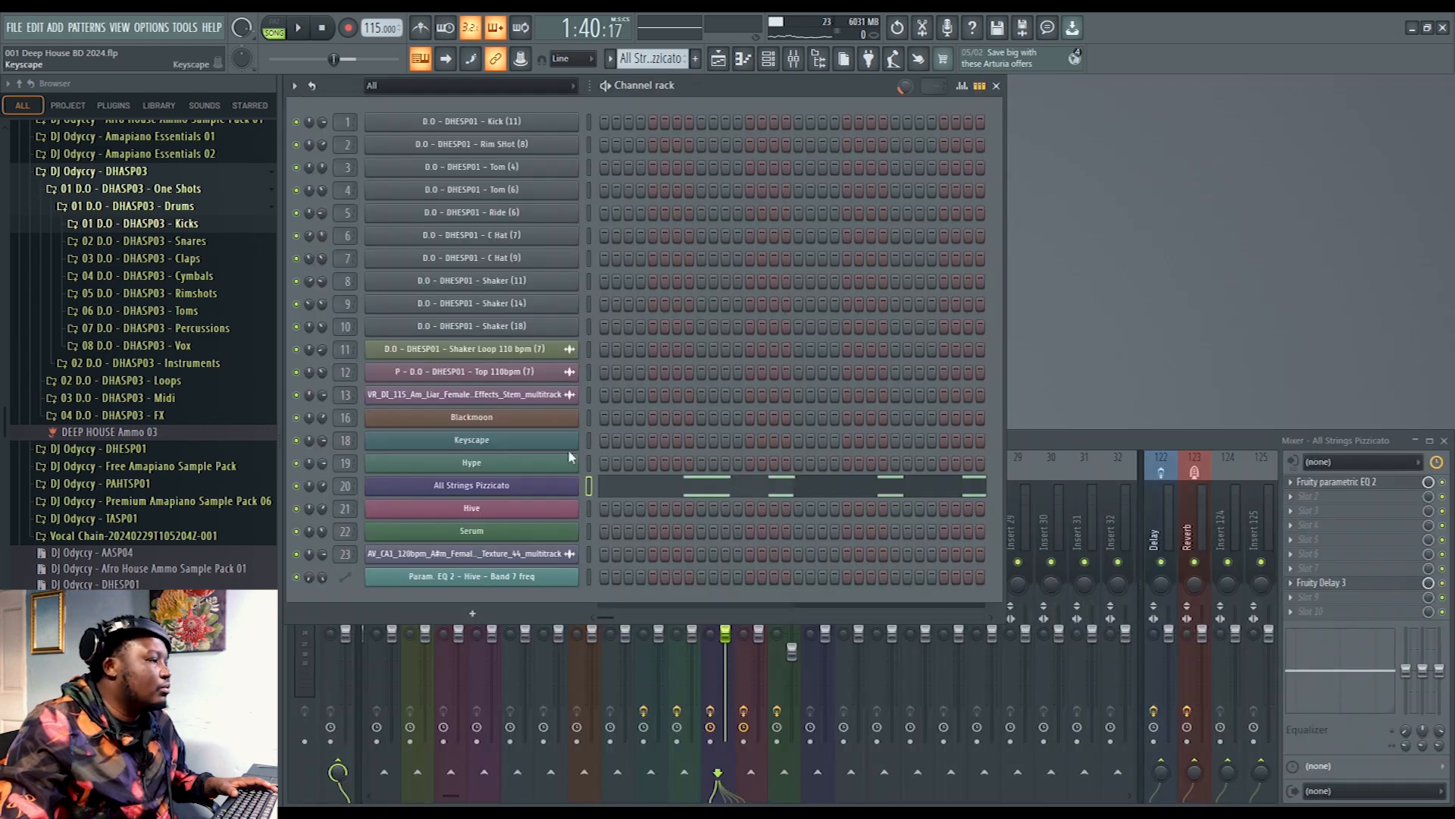
Step: View the All Strings Pizzicato preset in FLEX, close the instrument, and bring the mixer to the front
{"action": "left_click", "coordinate": [511, 491]}
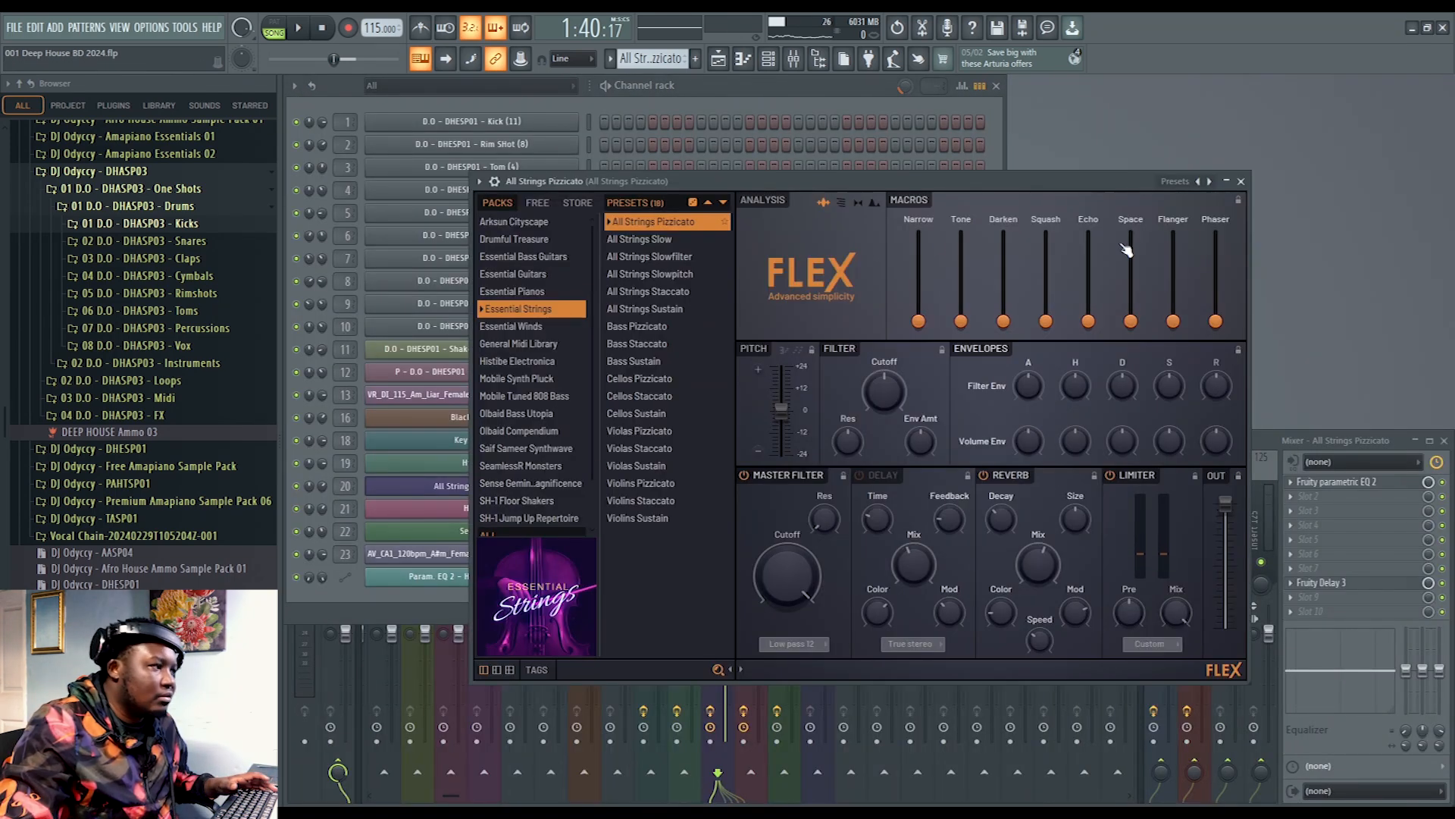
{"action": "left_click", "coordinate": [1241, 183]}
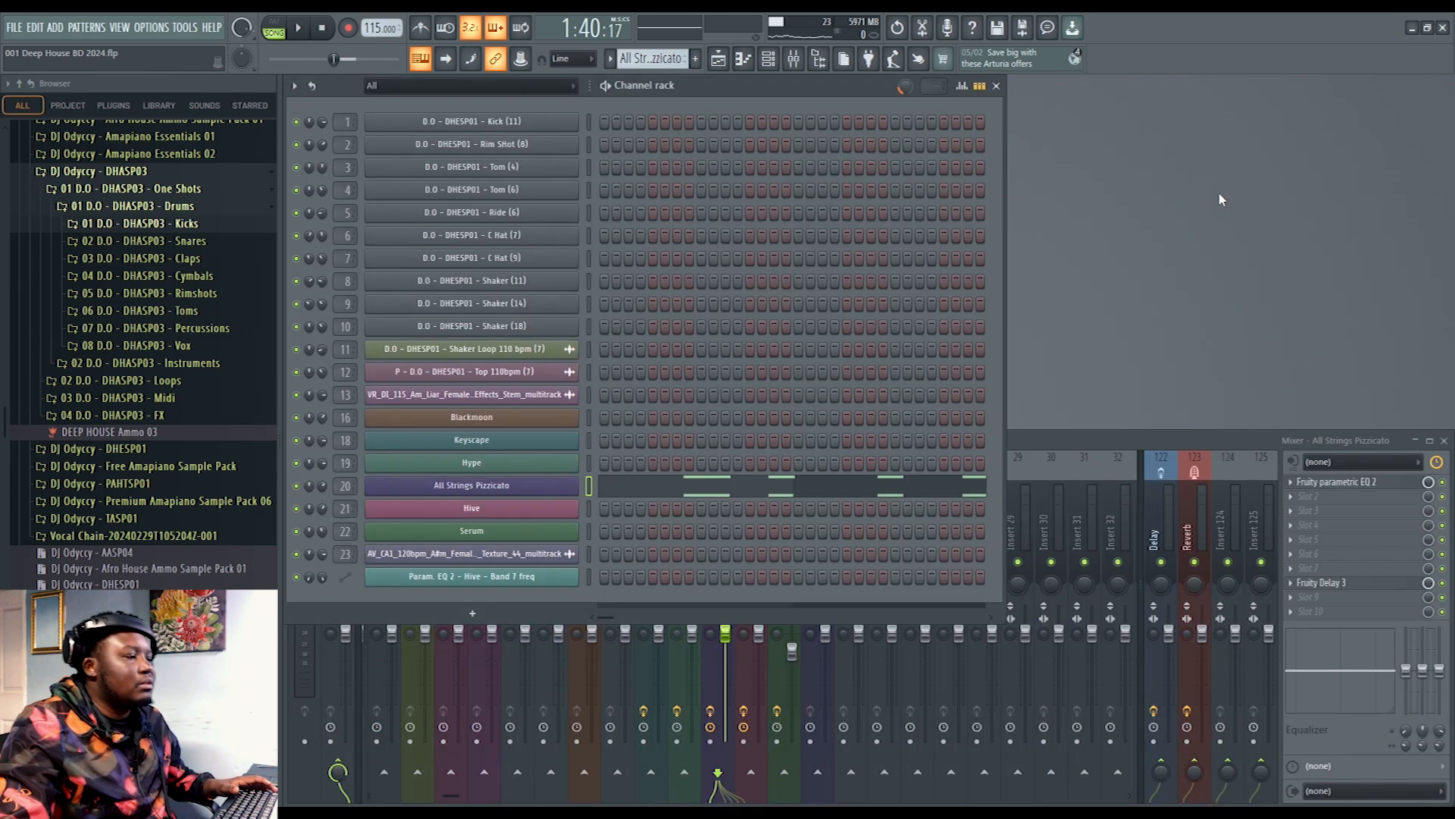
{"action": "left_click", "coordinate": [1094, 438]}
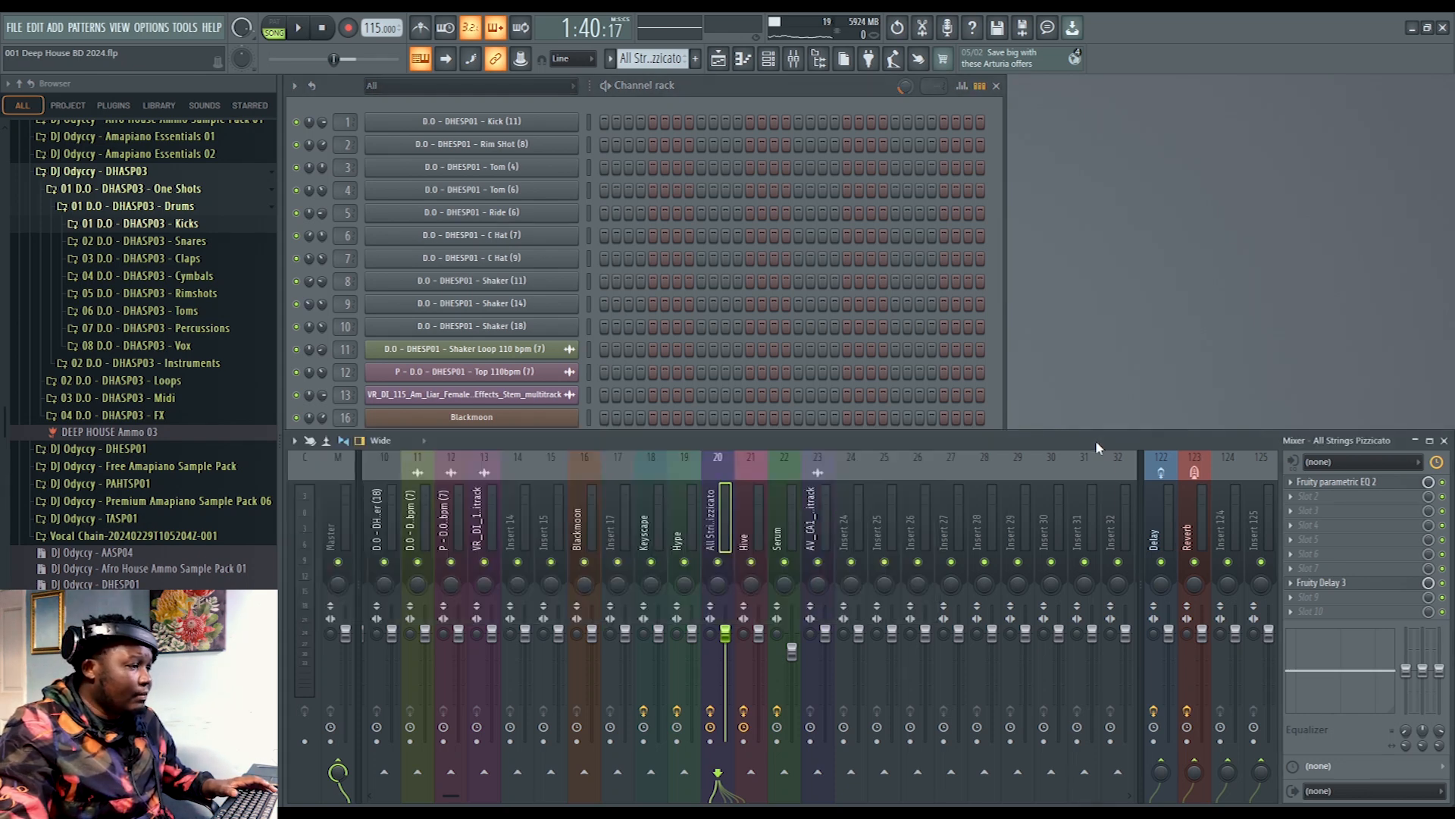
Step: Play the arrangement from bar 49, switch to the playlist while it plays, and stop playback
{"action": "key", "text": "space"}
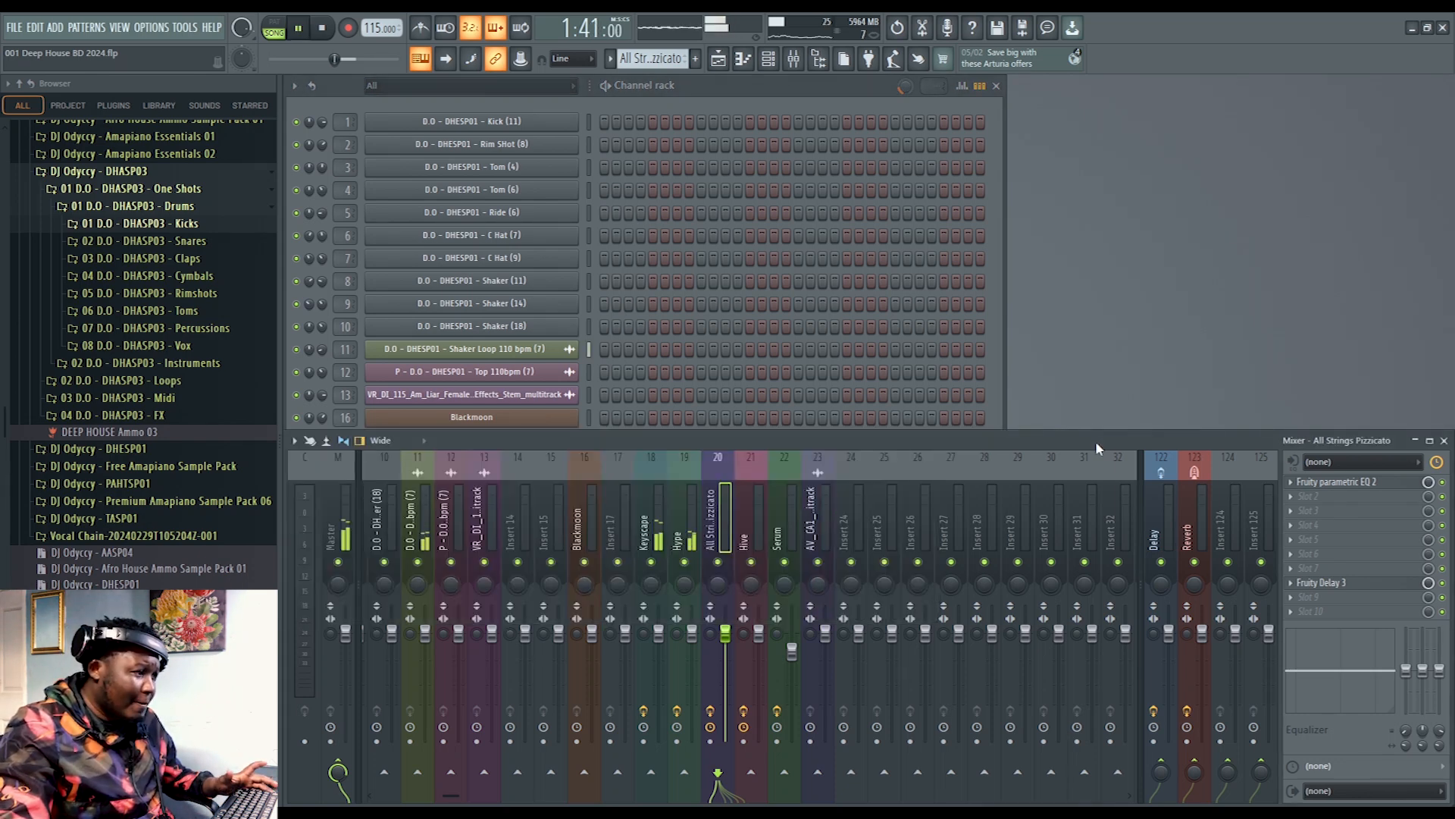
{"action": "left_click", "coordinate": [742, 58]}
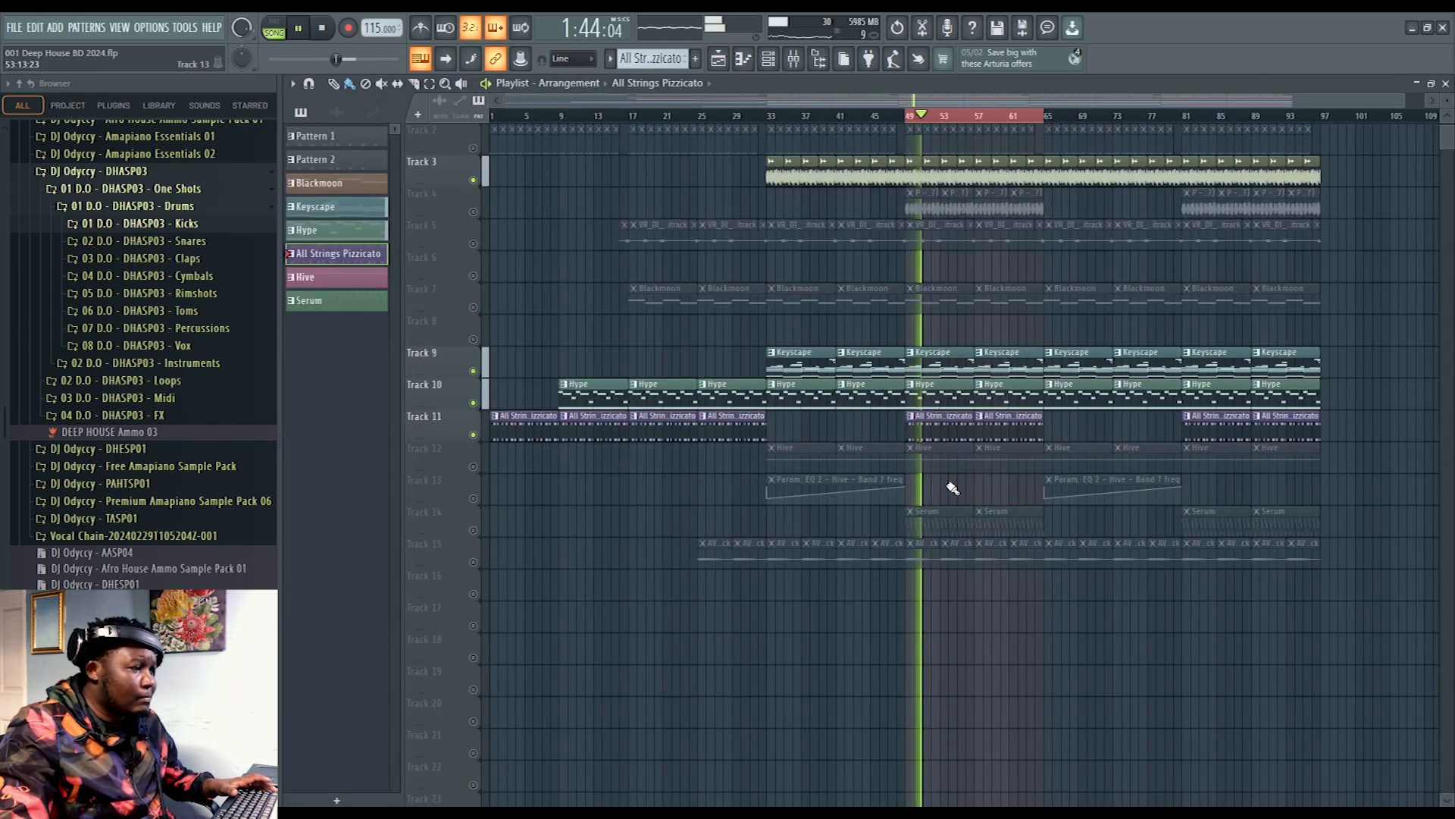
{"action": "key", "text": "space"}
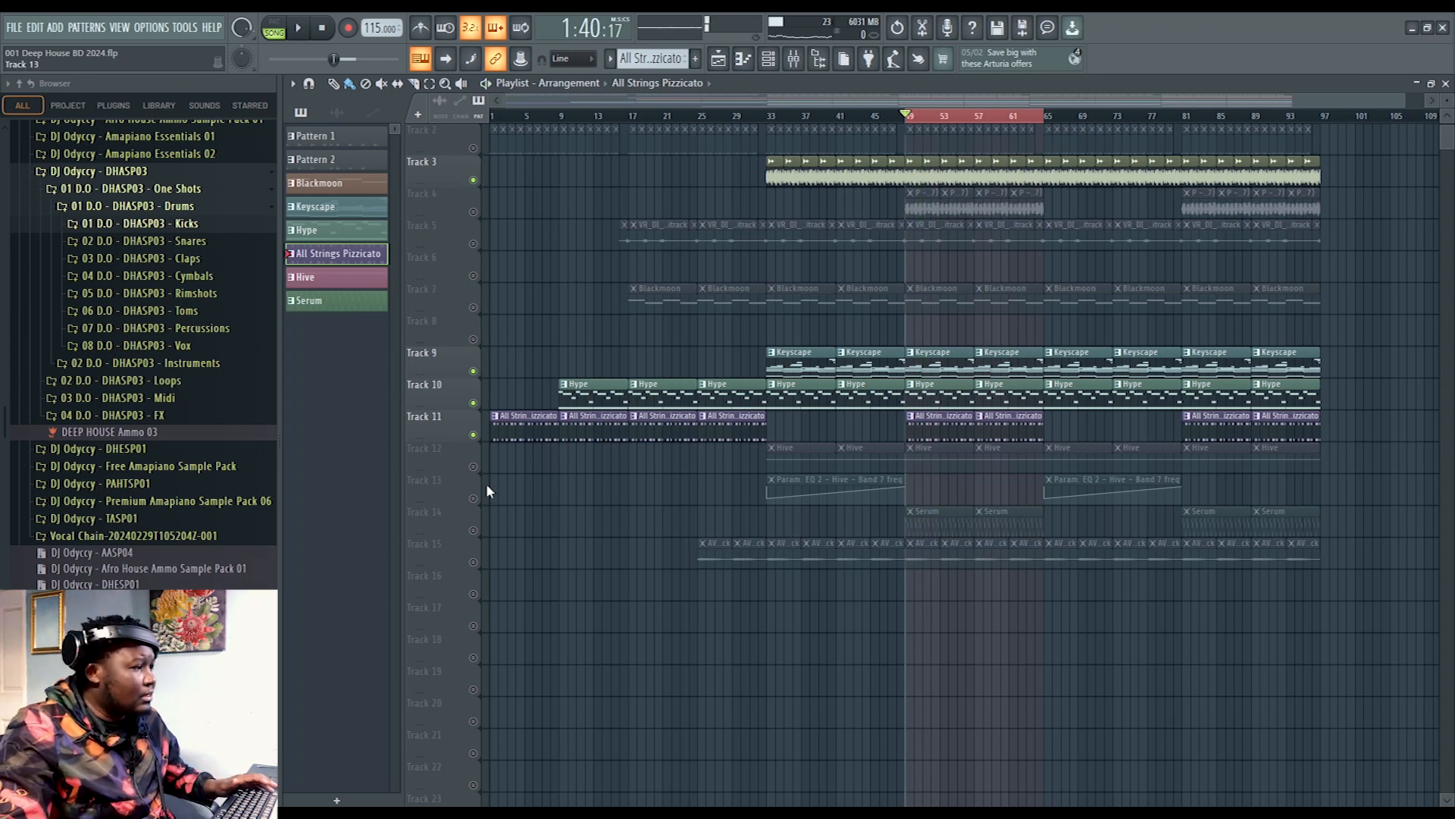
Step: Unmute Track 12, make Hive the active pattern, and play the section briefly while switching to the mixer
{"action": "left_click", "coordinate": [474, 467]}
{"action": "left_click", "coordinate": [942, 464]}
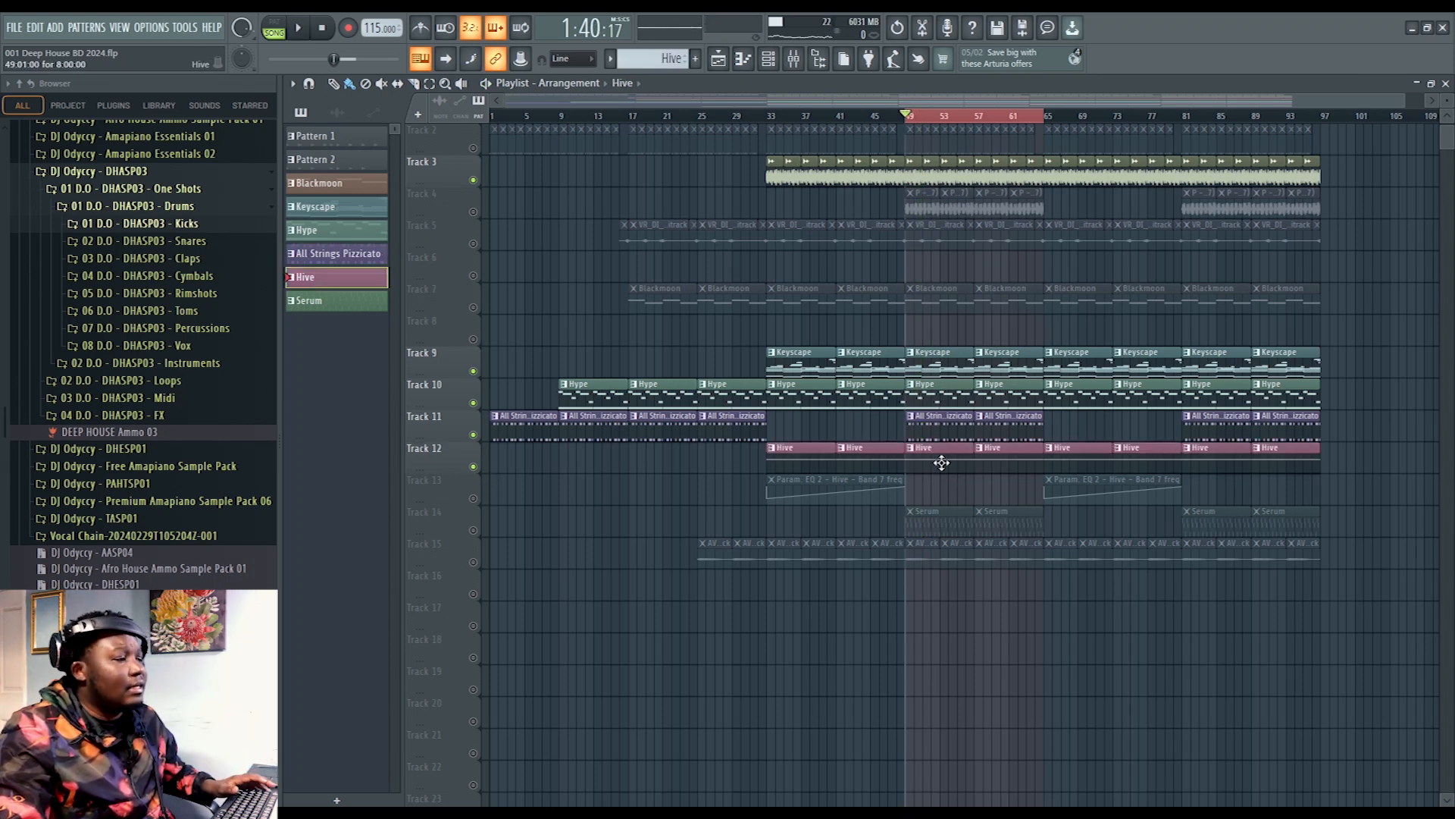
{"action": "key", "text": "space"}
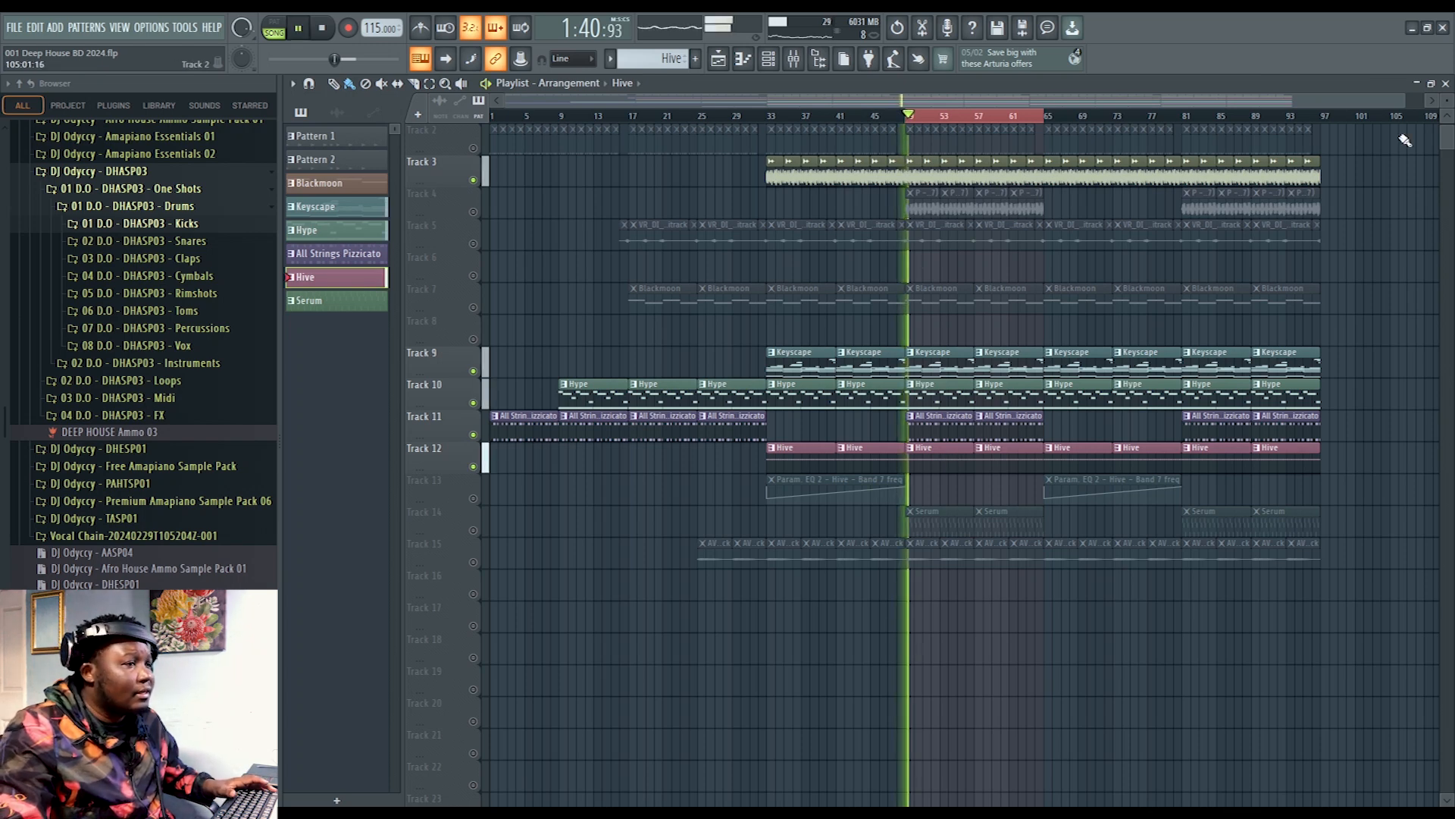
{"action": "key", "text": "F9"}
{"action": "key", "text": "F6"}
{"action": "key", "text": "space"}
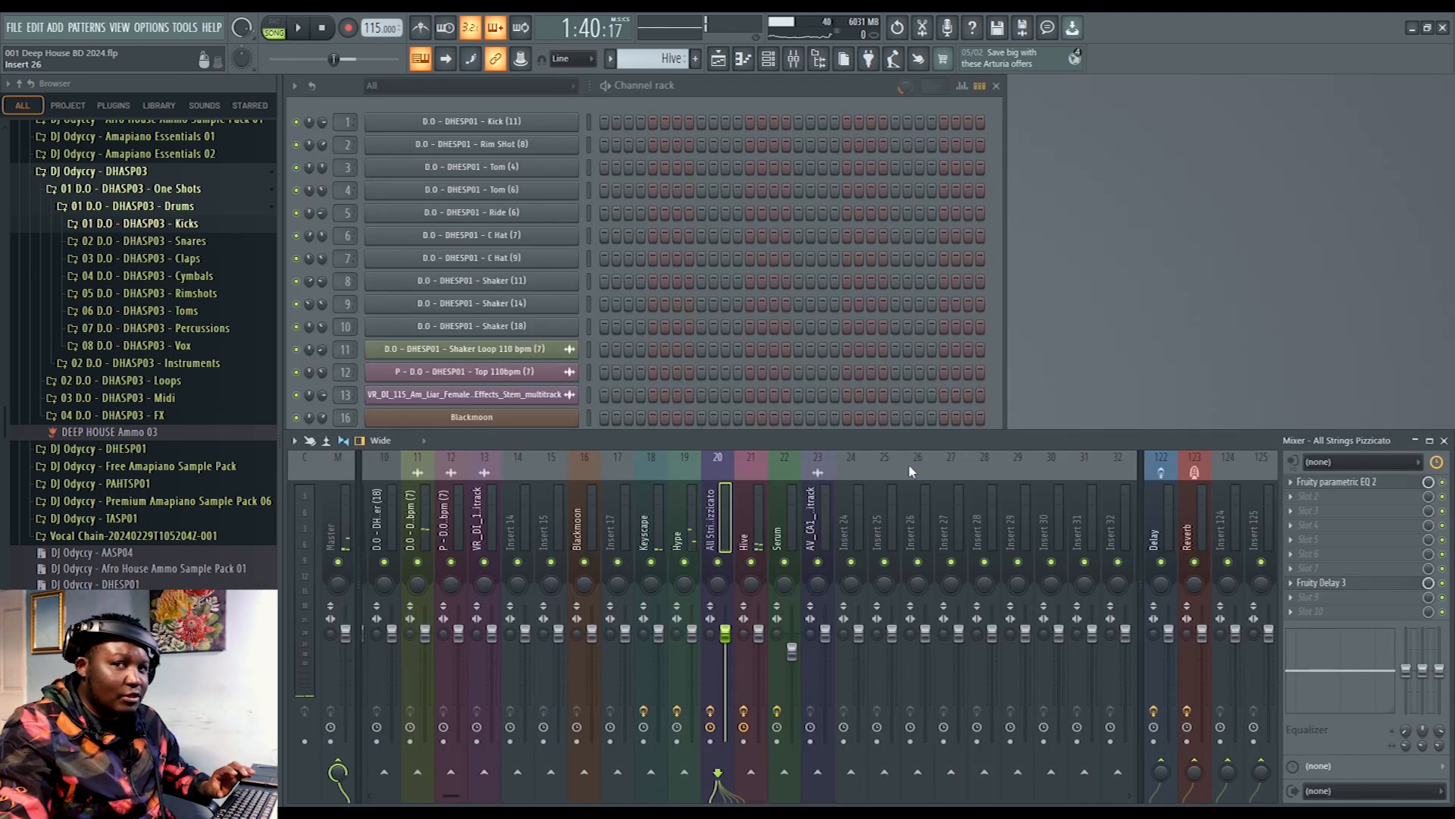
Step: View the Fruity Parametric EQ 2 curve on the Hive mixer track during playback, and close the plugin
{"action": "left_click", "coordinate": [755, 526]}
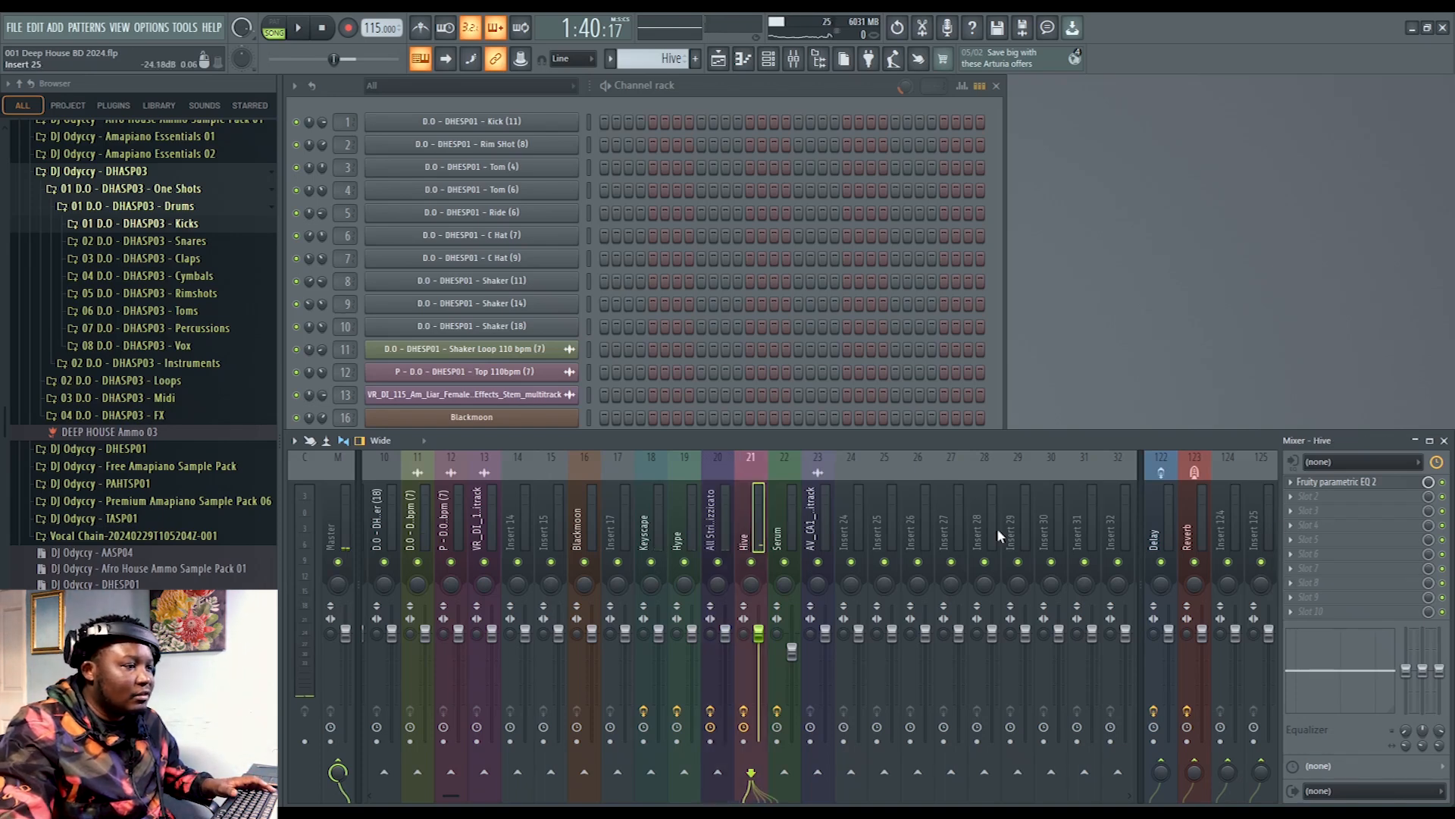
{"action": "left_click", "coordinate": [1332, 483]}
{"action": "key", "text": "space"}
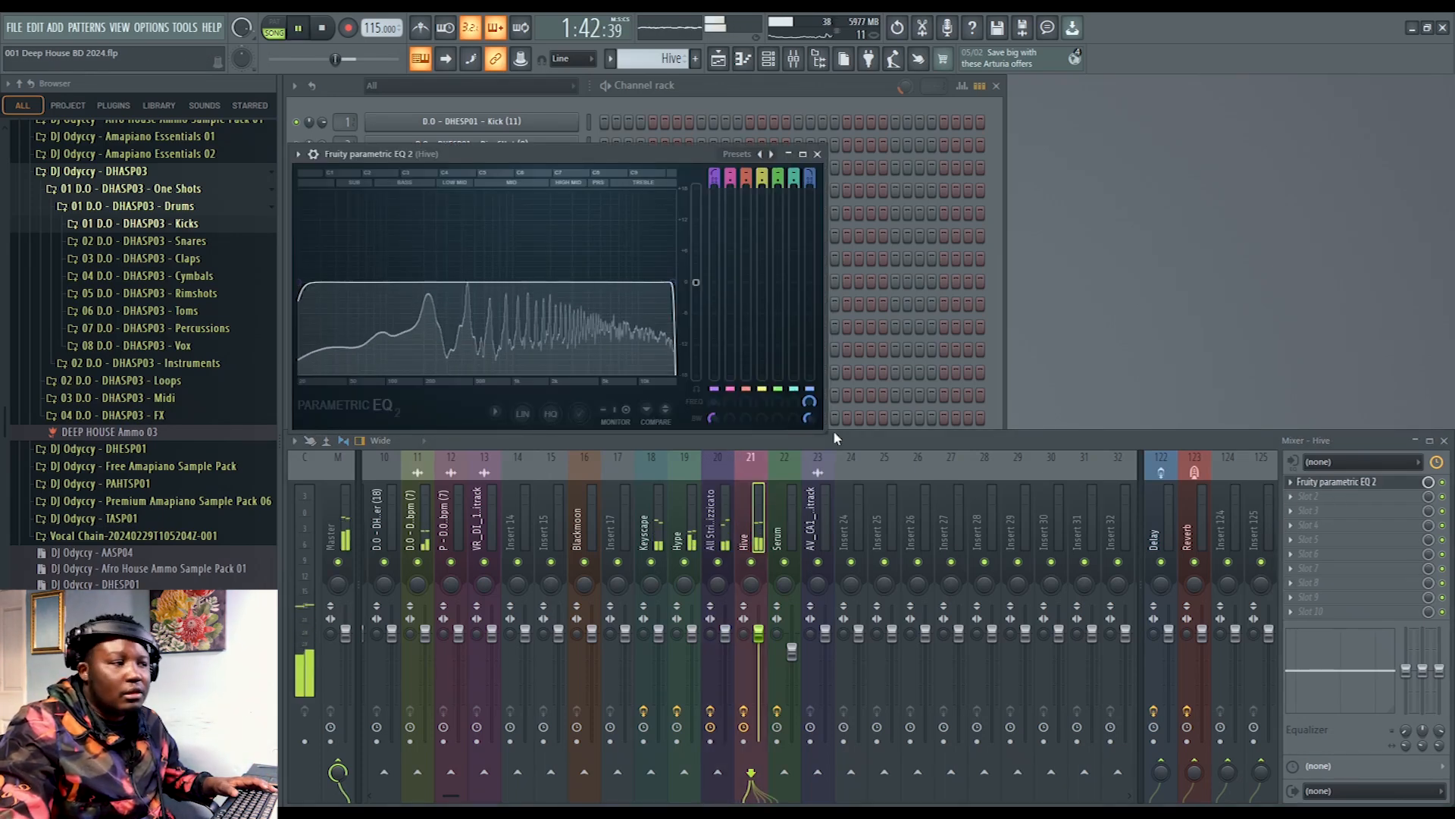
{"action": "key", "text": "space"}
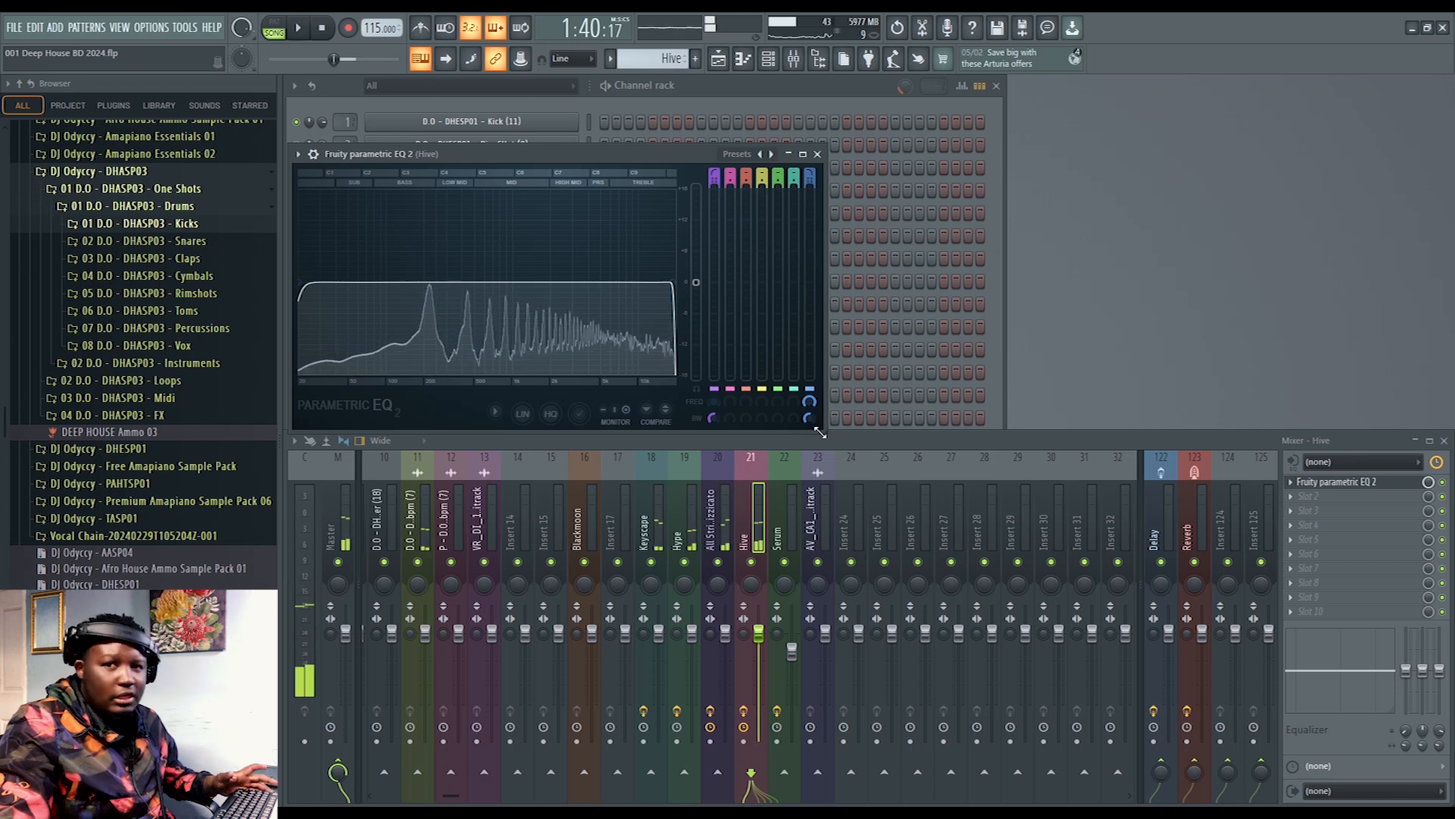
{"action": "left_click", "coordinate": [817, 154]}
Step: Move the playlist playhead to bar 33, unmute the EQ automation on Track 13, and play the section
{"action": "left_click", "coordinate": [717, 59]}
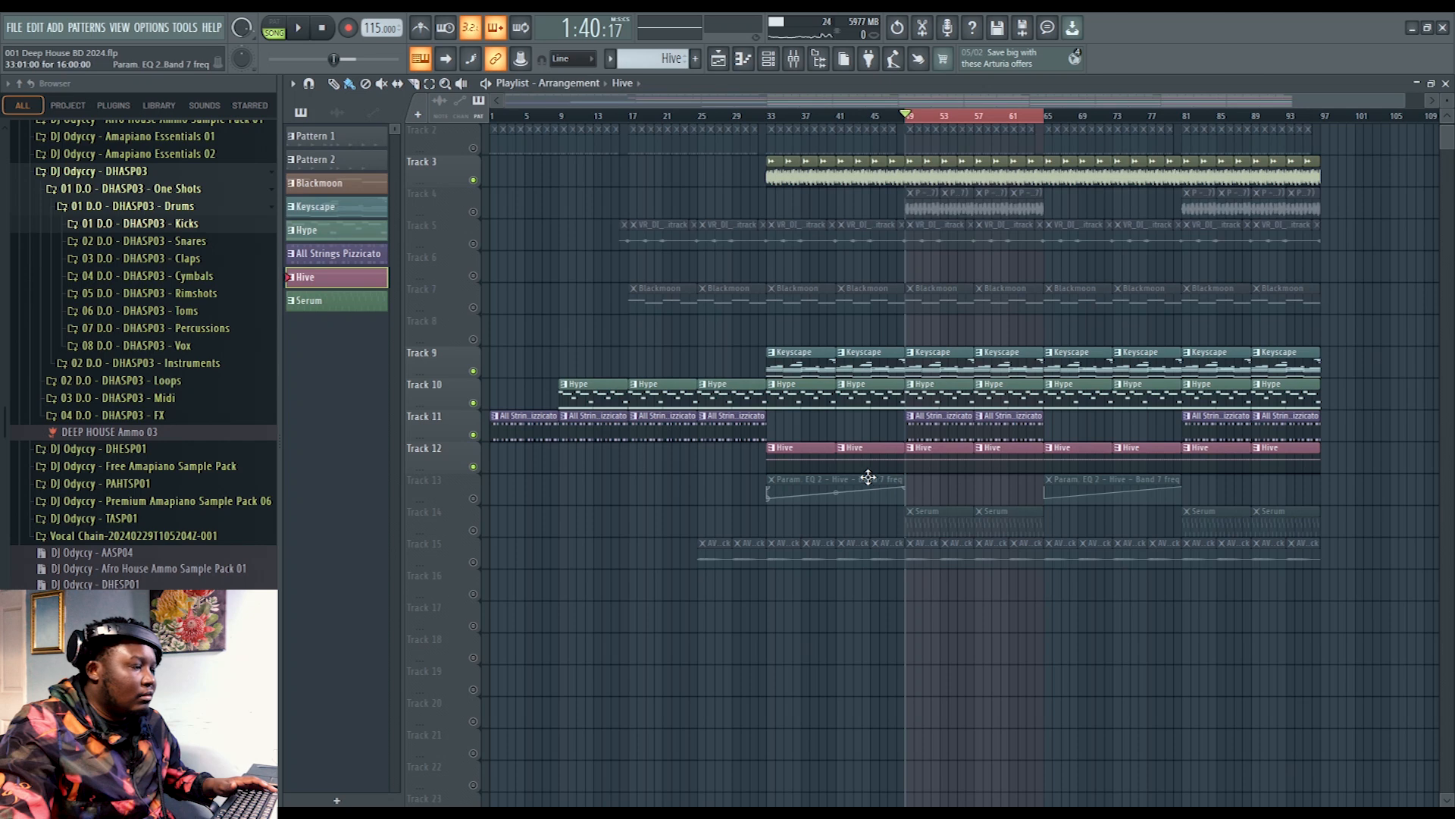
{"action": "left_click", "coordinate": [770, 116]}
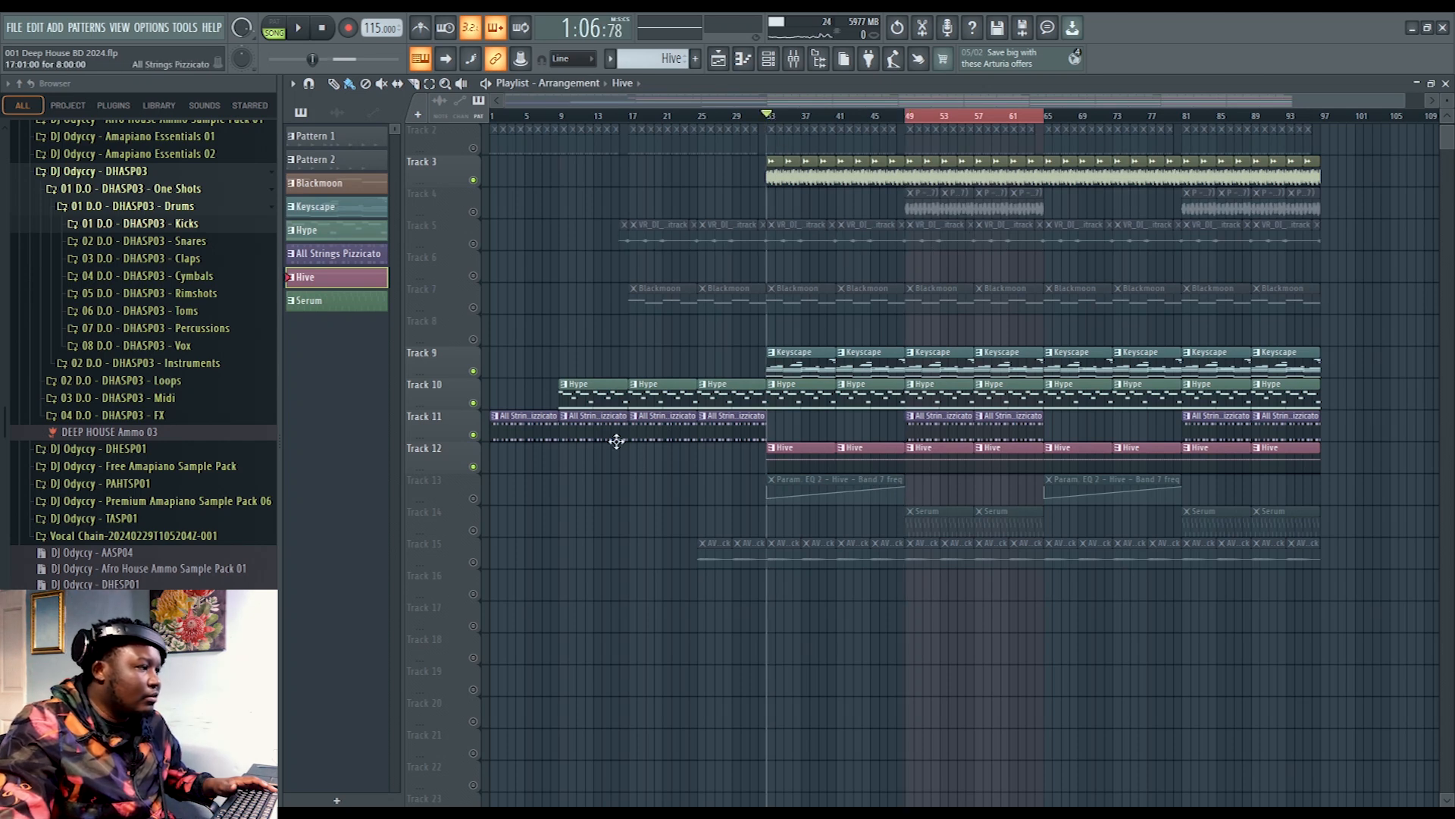
{"action": "left_click", "coordinate": [473, 497]}
{"action": "key", "text": "space"}
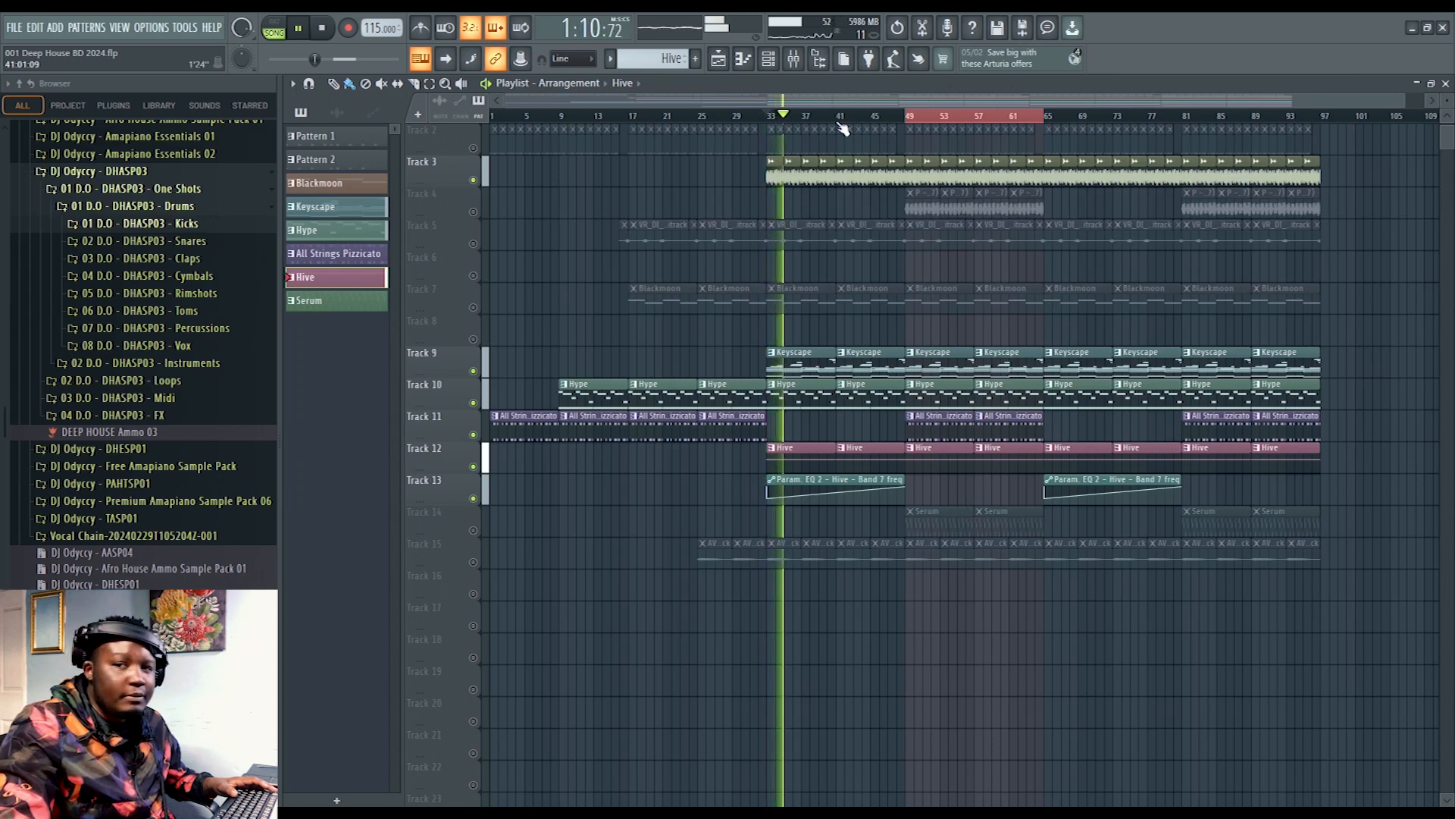
{"action": "key", "text": "space"}
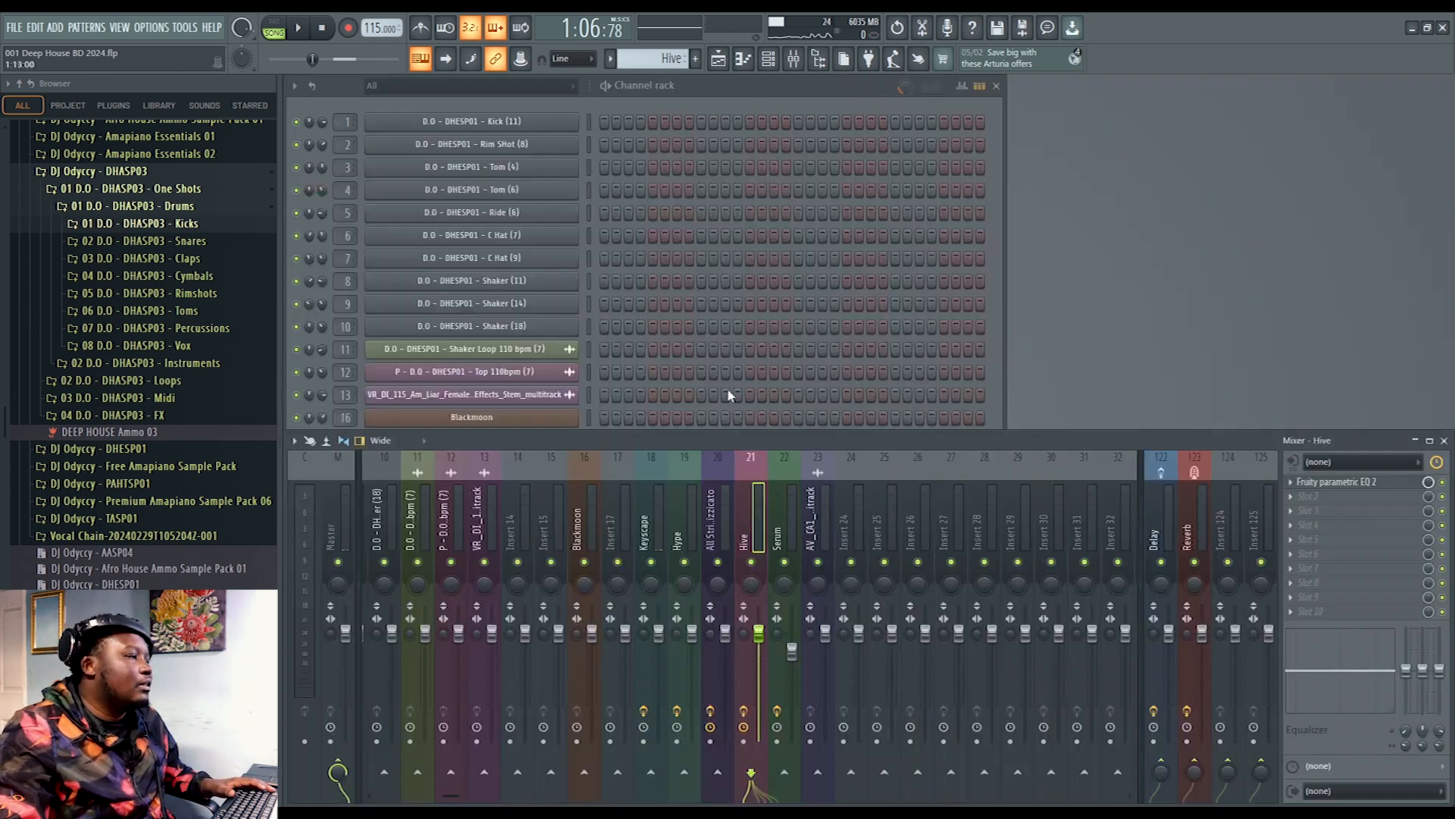
Step: Bring up the channel rack, view the AZ OmniSaw preset in Hive, and close the instrument
{"action": "left_click", "coordinate": [681, 106]}
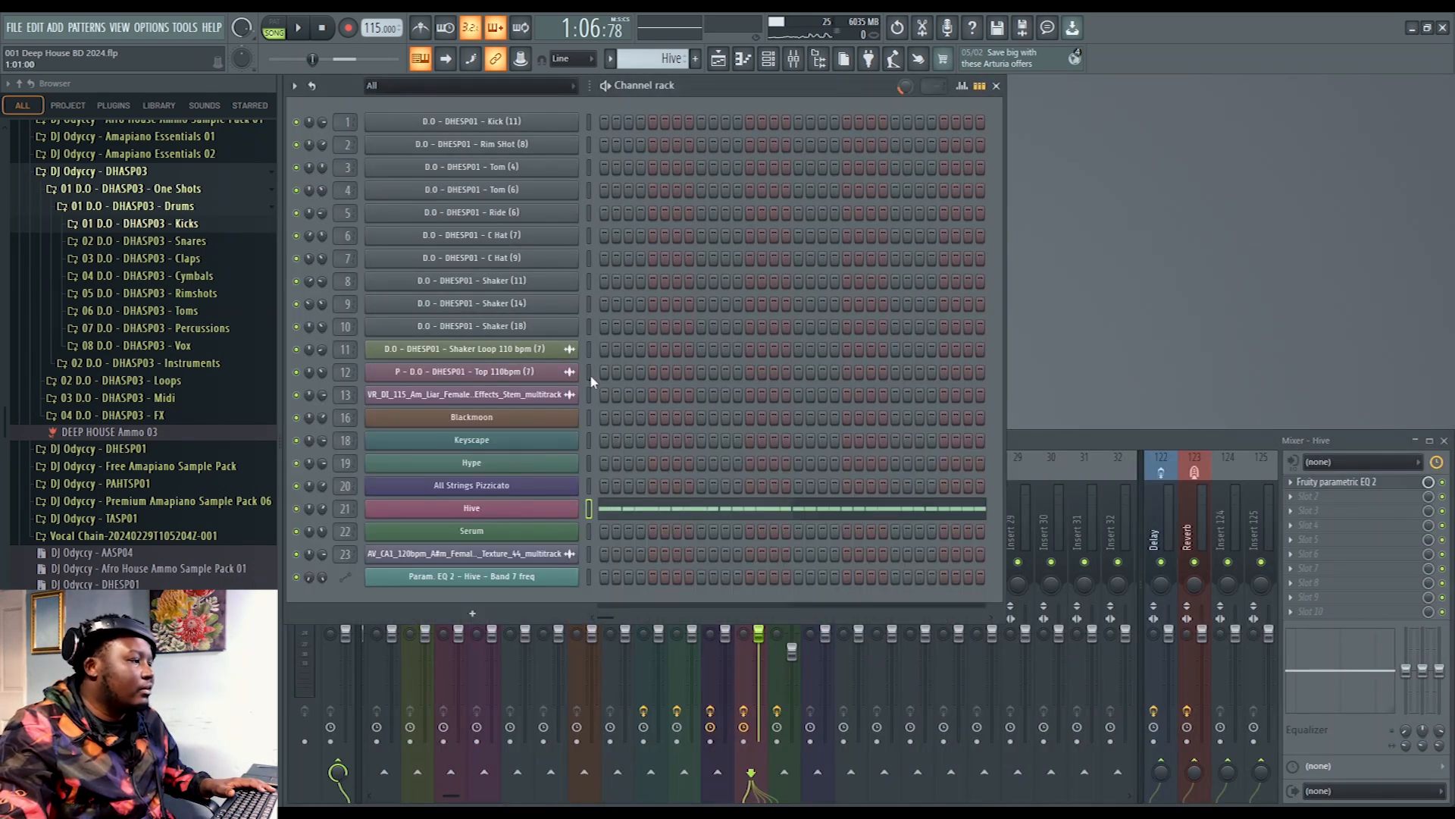
{"action": "left_click", "coordinate": [522, 510]}
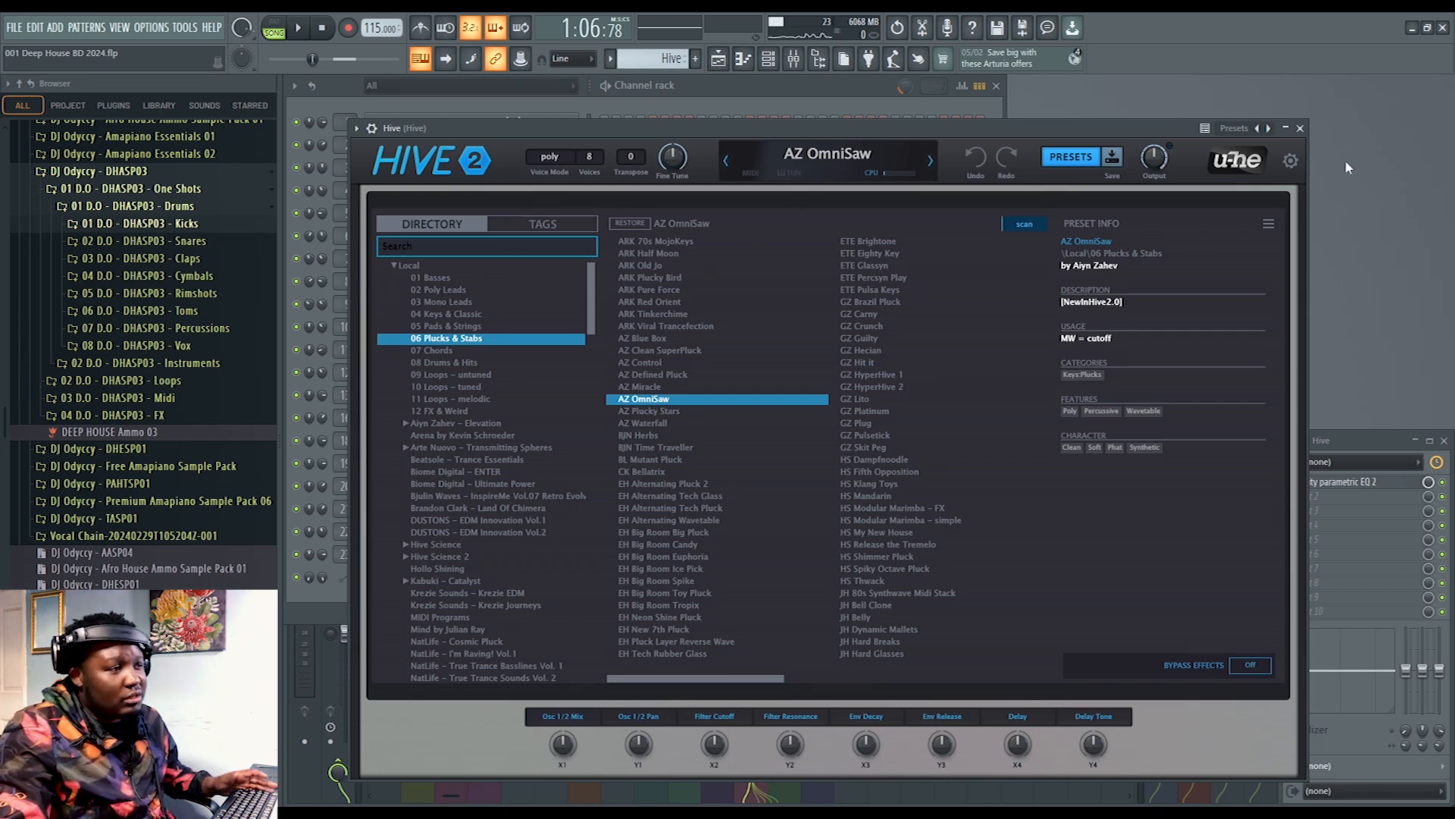
{"action": "left_click", "coordinate": [1299, 128]}
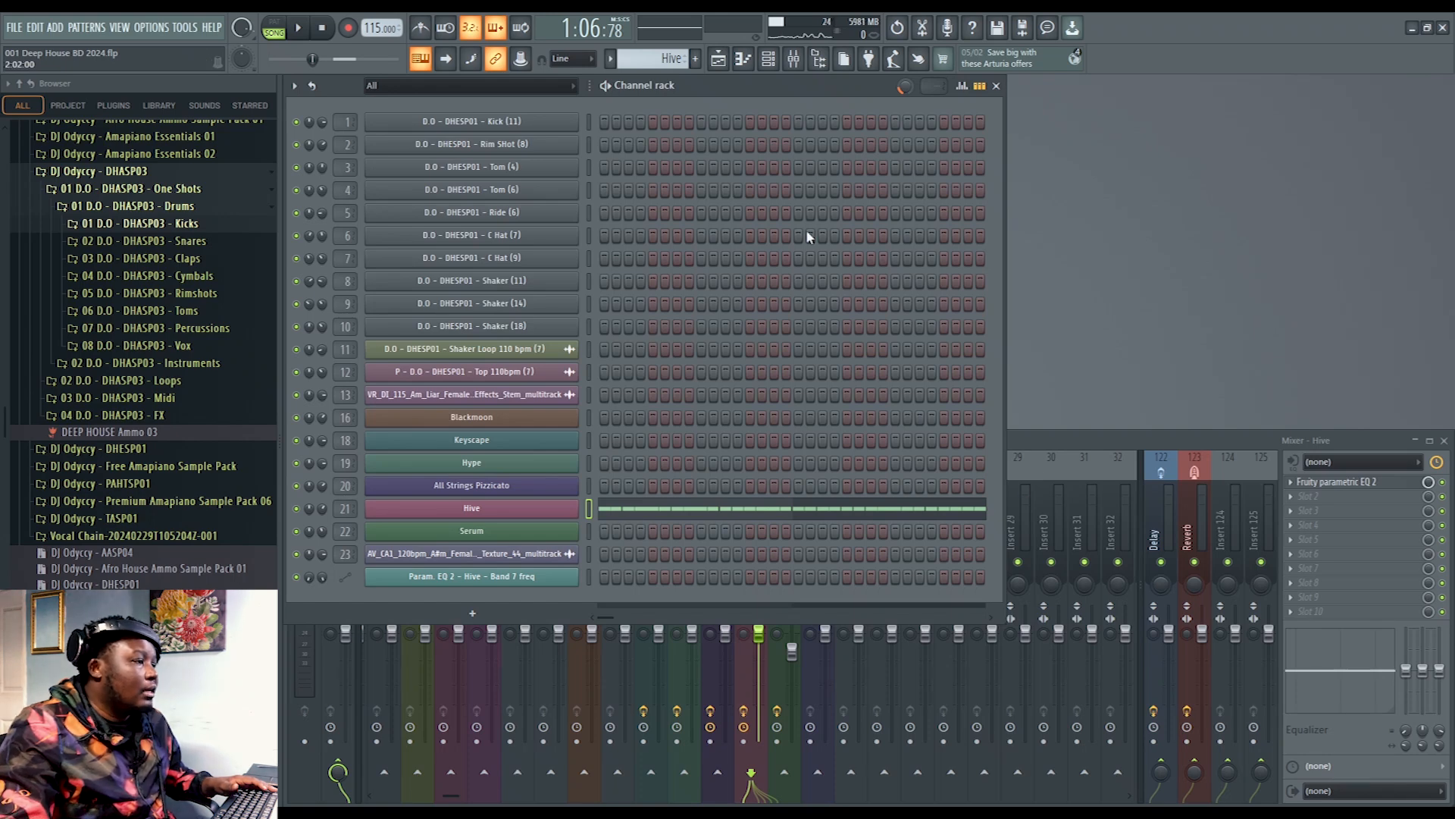
Step: Examine the repeated Hive notes in the piano roll, both close up and across the full pattern
{"action": "left_click", "coordinate": [724, 514]}
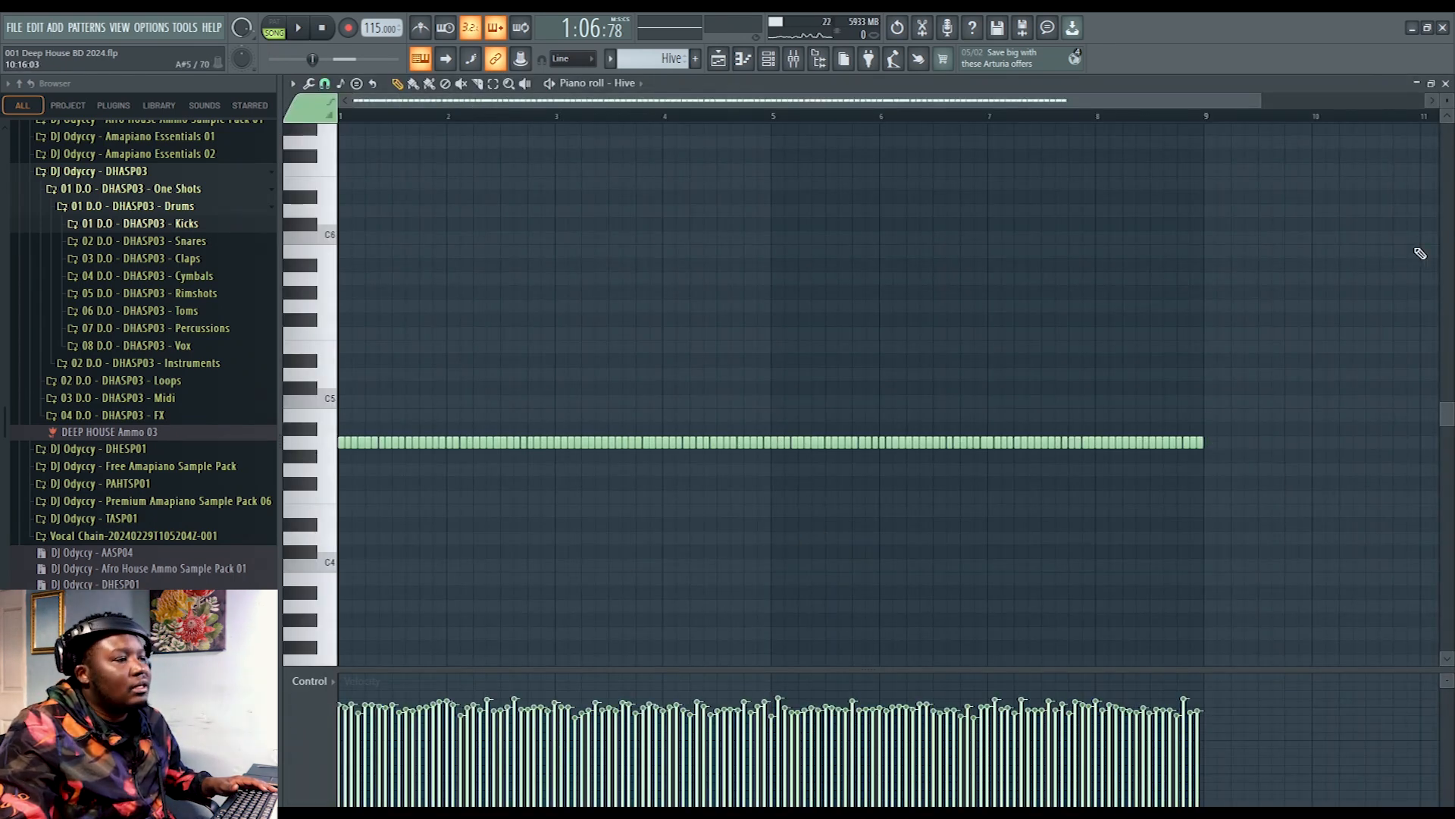
{"action": "left_click_drag", "start_coordinate": [1261, 100], "coordinate": [454, 197]}
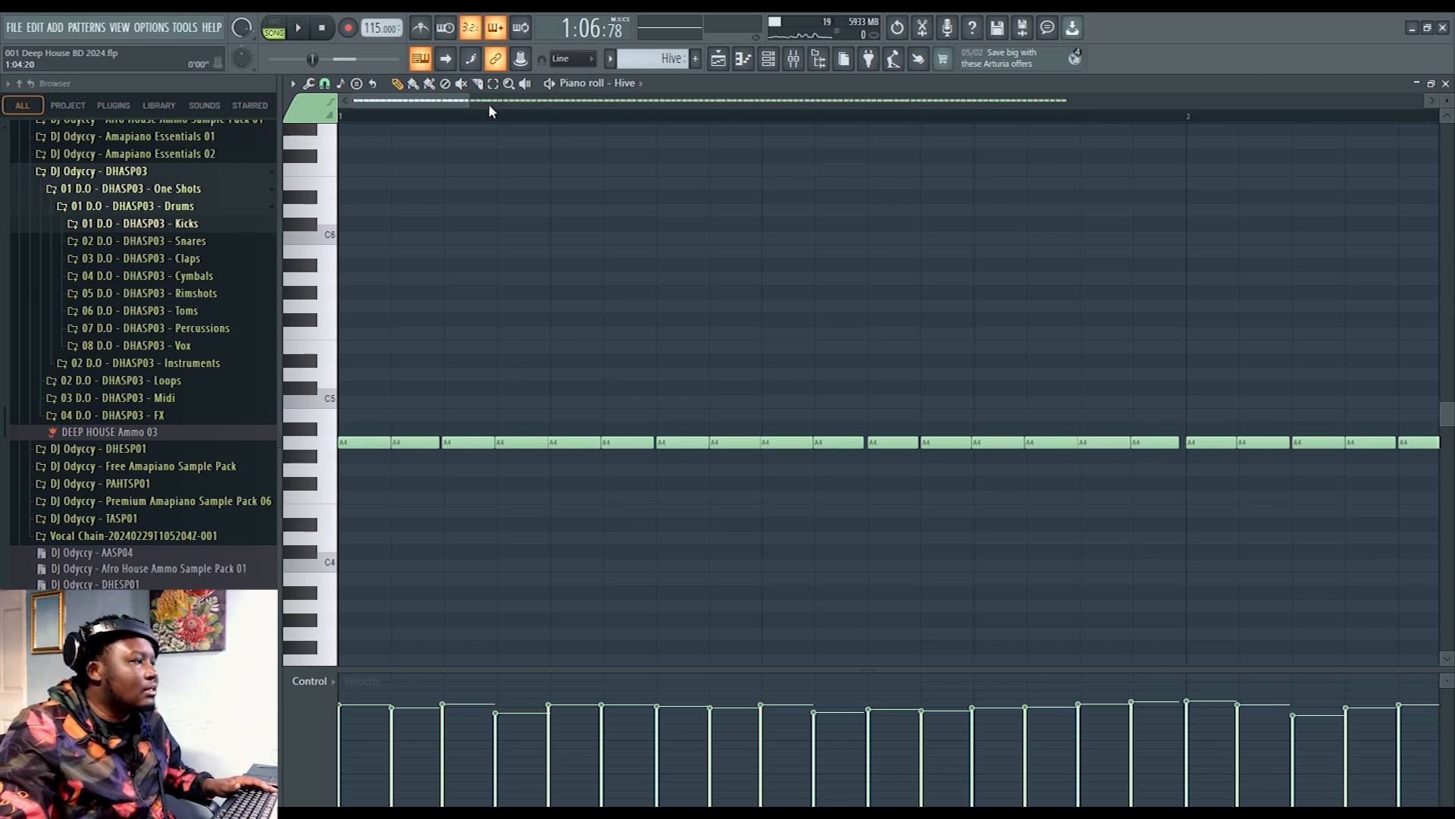
{"action": "left_click_drag", "start_coordinate": [466, 100], "coordinate": [1280, 194]}
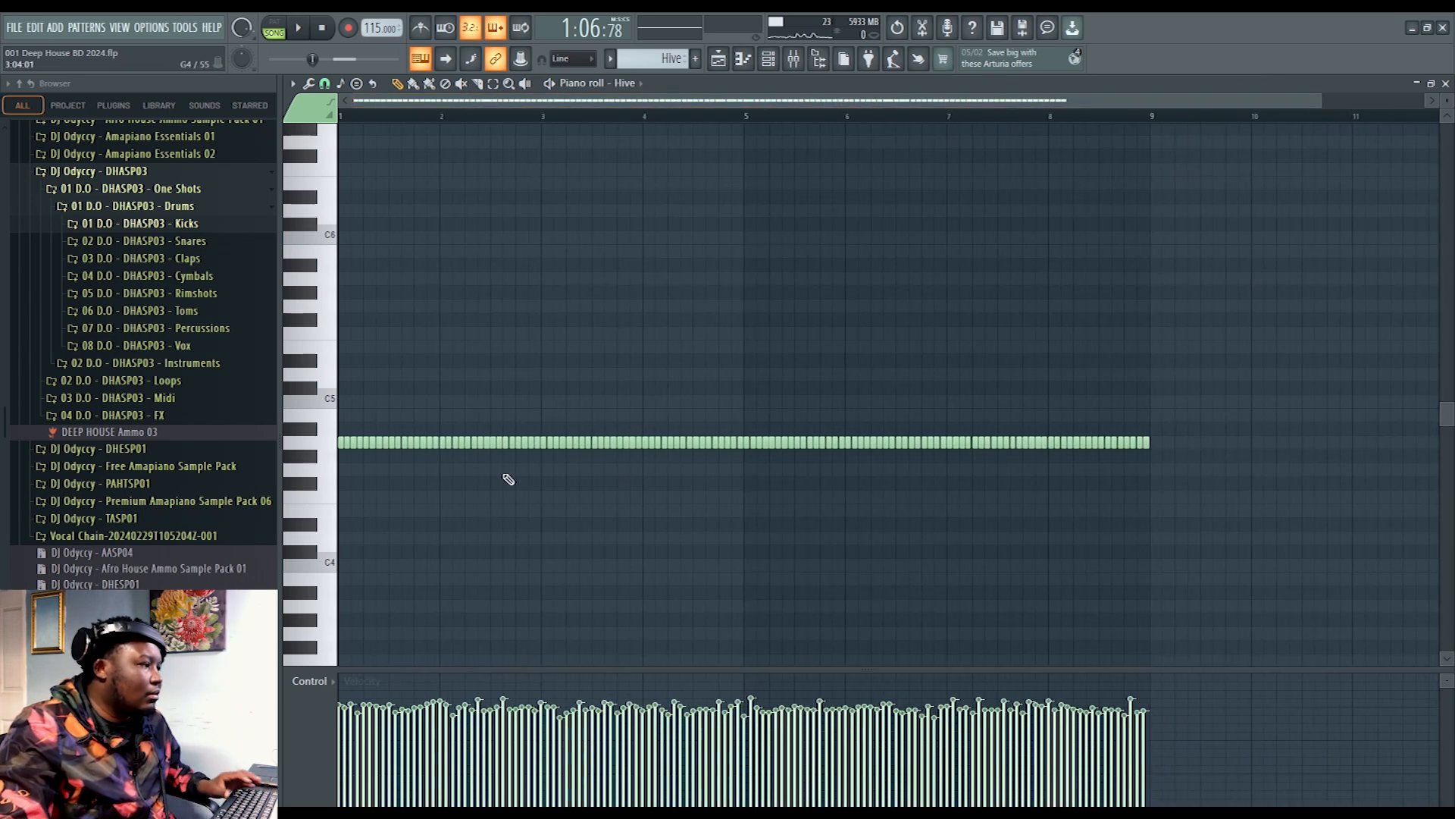
{"action": "left_click", "coordinate": [343, 416]}
{"action": "left_click_drag", "start_coordinate": [353, 416], "coordinate": [345, 416]}
{"action": "left_click", "coordinate": [341, 416], "text": "ctrl"}
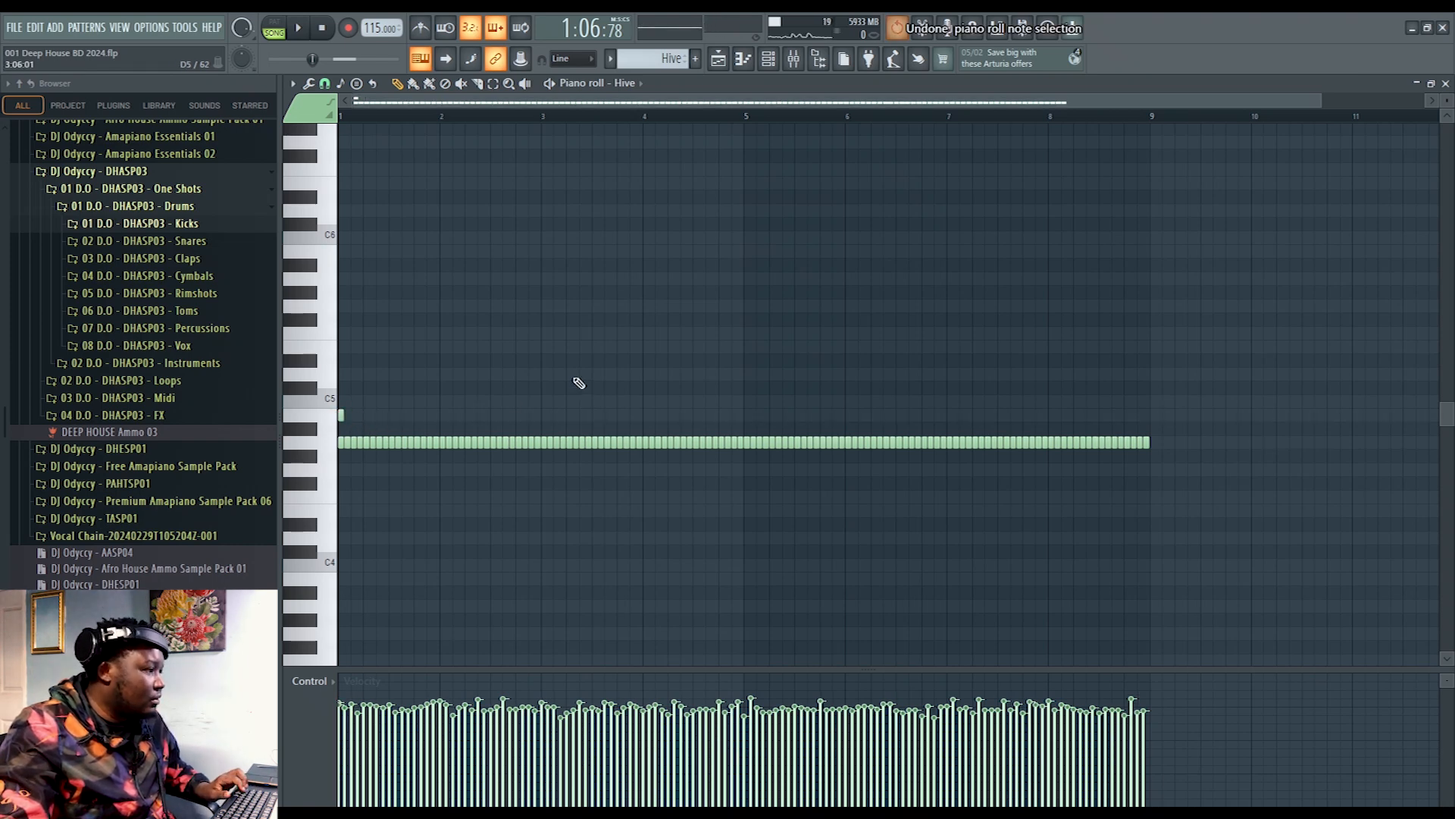
{"action": "key", "text": "ctrl+z"}
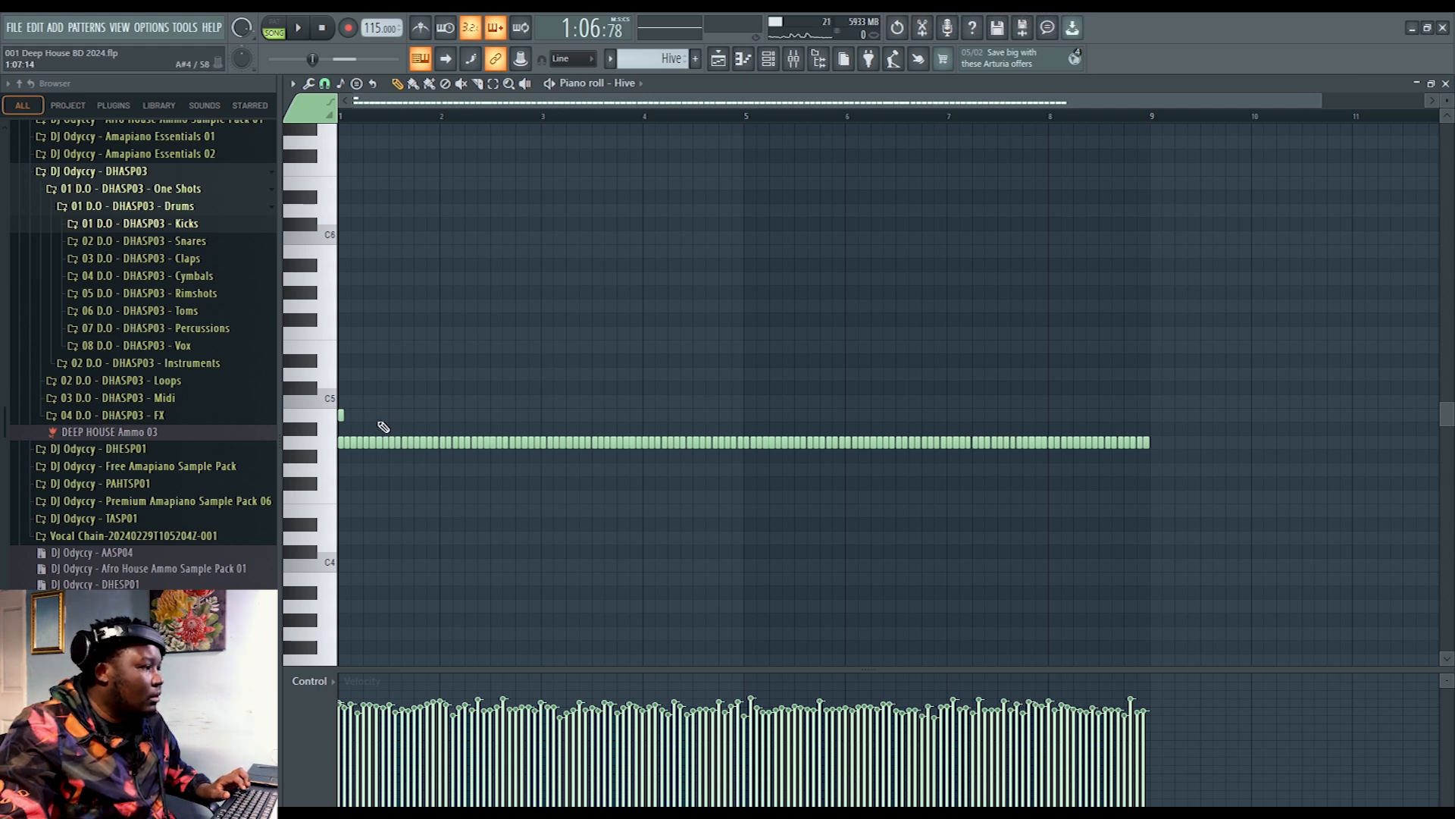
{"action": "right_click", "coordinate": [340, 415]}
Step: Add a short C5 note at the start of the Hive pattern and duplicate it repeatedly to fill bar 1
{"action": "left_click", "coordinate": [342, 401]}
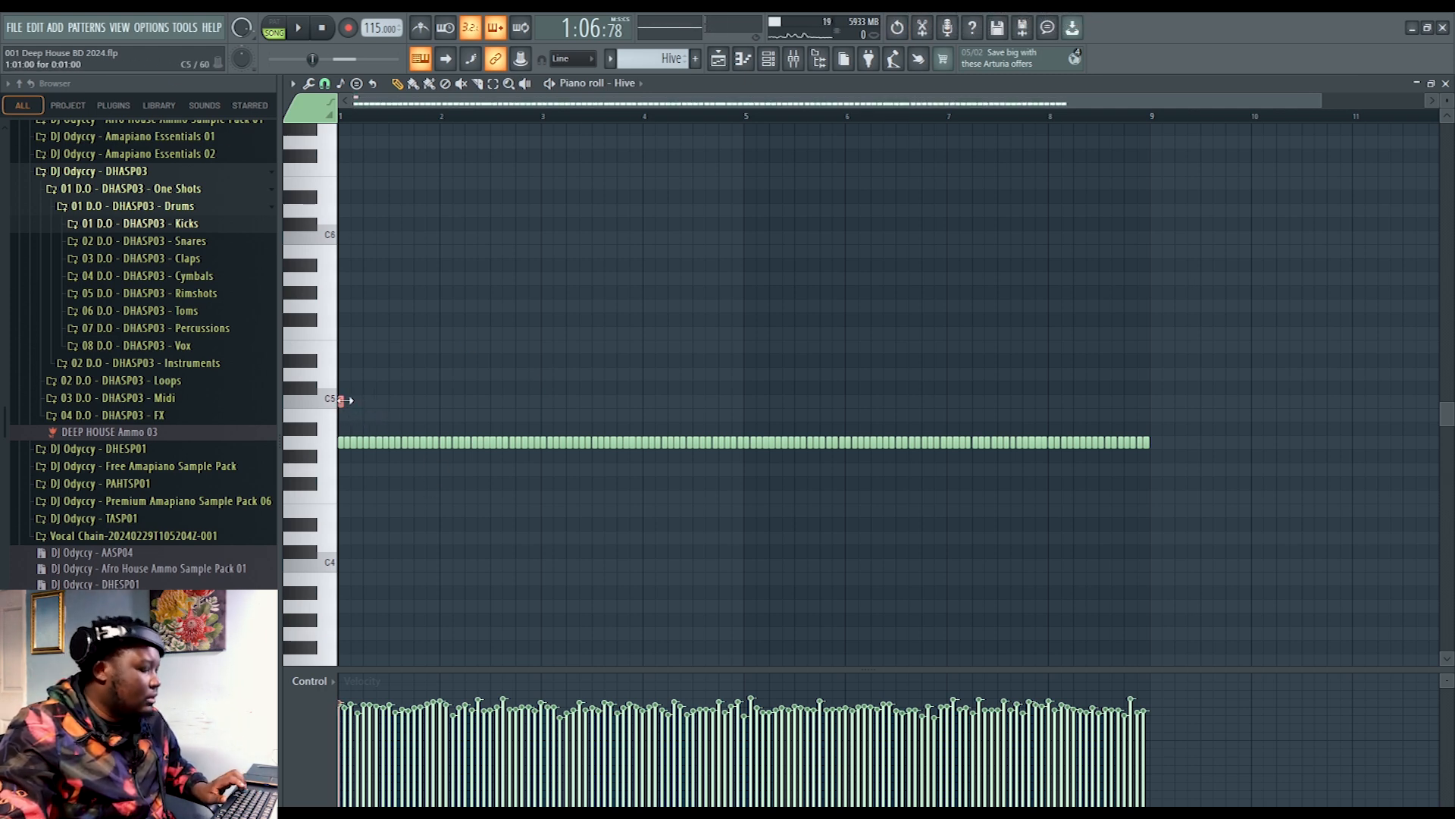
{"action": "key", "text": "ctrl+b"}
{"action": "key", "text": "ctrl+b"}
{"action": "key", "text": "ctrl+b"}
{"action": "key", "text": "ctrl+b"}
{"action": "key", "text": "ctrl+b"}
{"action": "key", "text": "ctrl+b"}
{"action": "key", "text": "ctrl+b"}
{"action": "key", "text": "ctrl+b"}
{"action": "key", "text": "ctrl+b"}
{"action": "key", "text": "ctrl+b"}
{"action": "key", "text": "ctrl+b"}
{"action": "key", "text": "ctrl+b"}
{"action": "key", "text": "ctrl+b"}
{"action": "key", "text": "ctrl+b"}
{"action": "key", "text": "ctrl+b"}
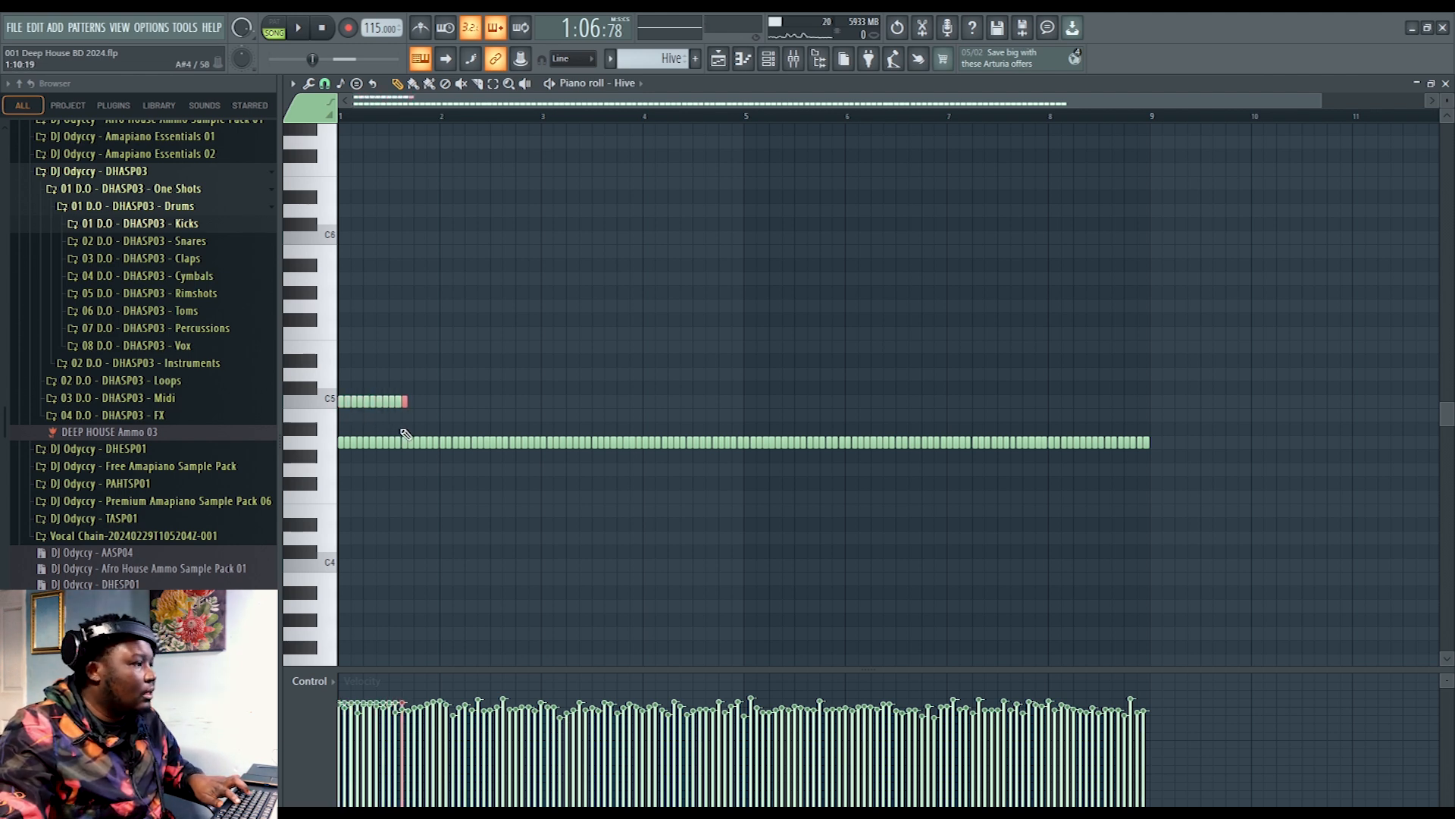
Step: Select the C5 notes in bar 1 and apply the Humanize script with regenerated random variation
{"action": "left_click_drag", "start_coordinate": [464, 409], "coordinate": [333, 382]}
{"action": "left_click", "coordinate": [309, 84]}
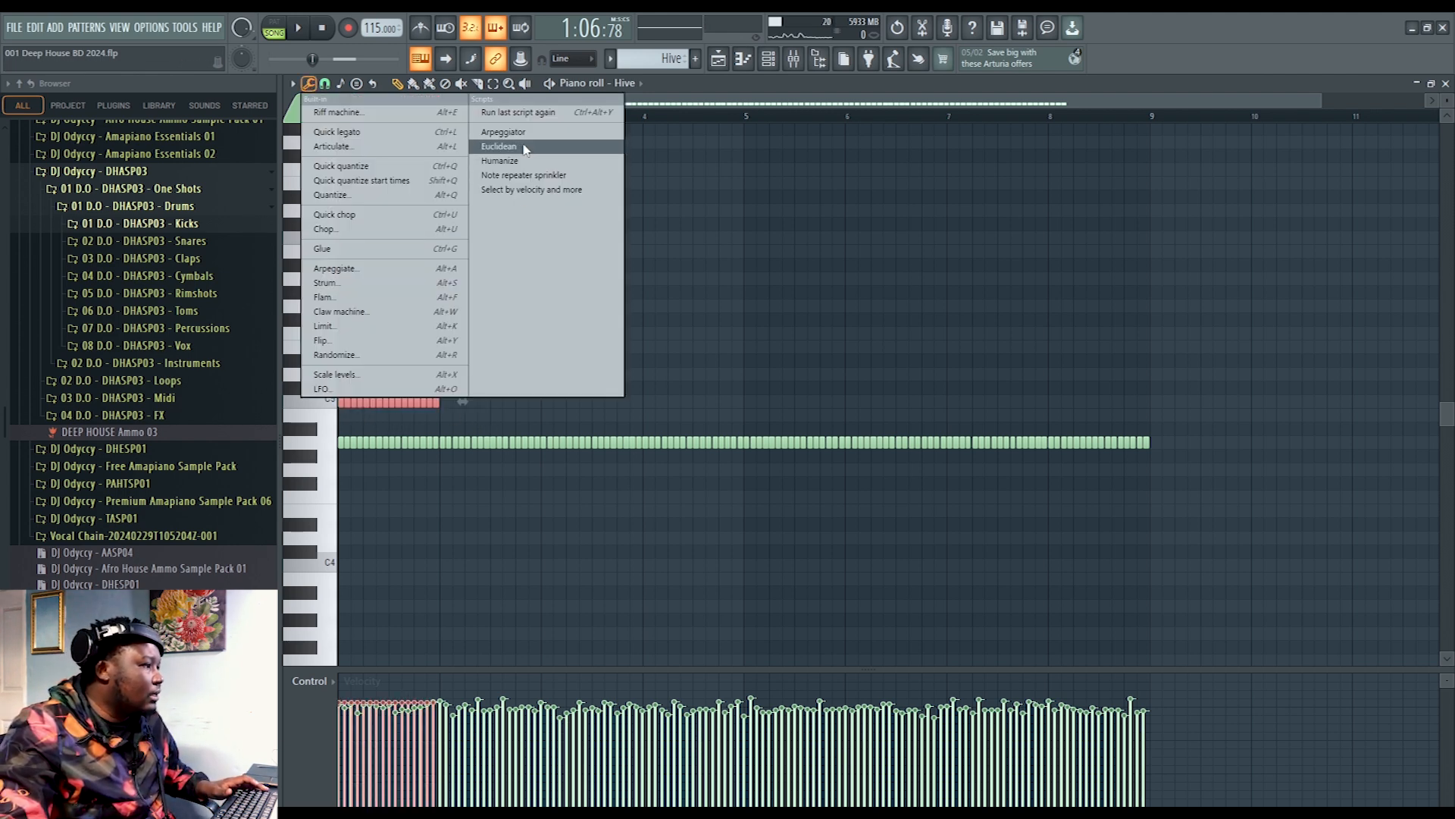
{"action": "left_click", "coordinate": [497, 161]}
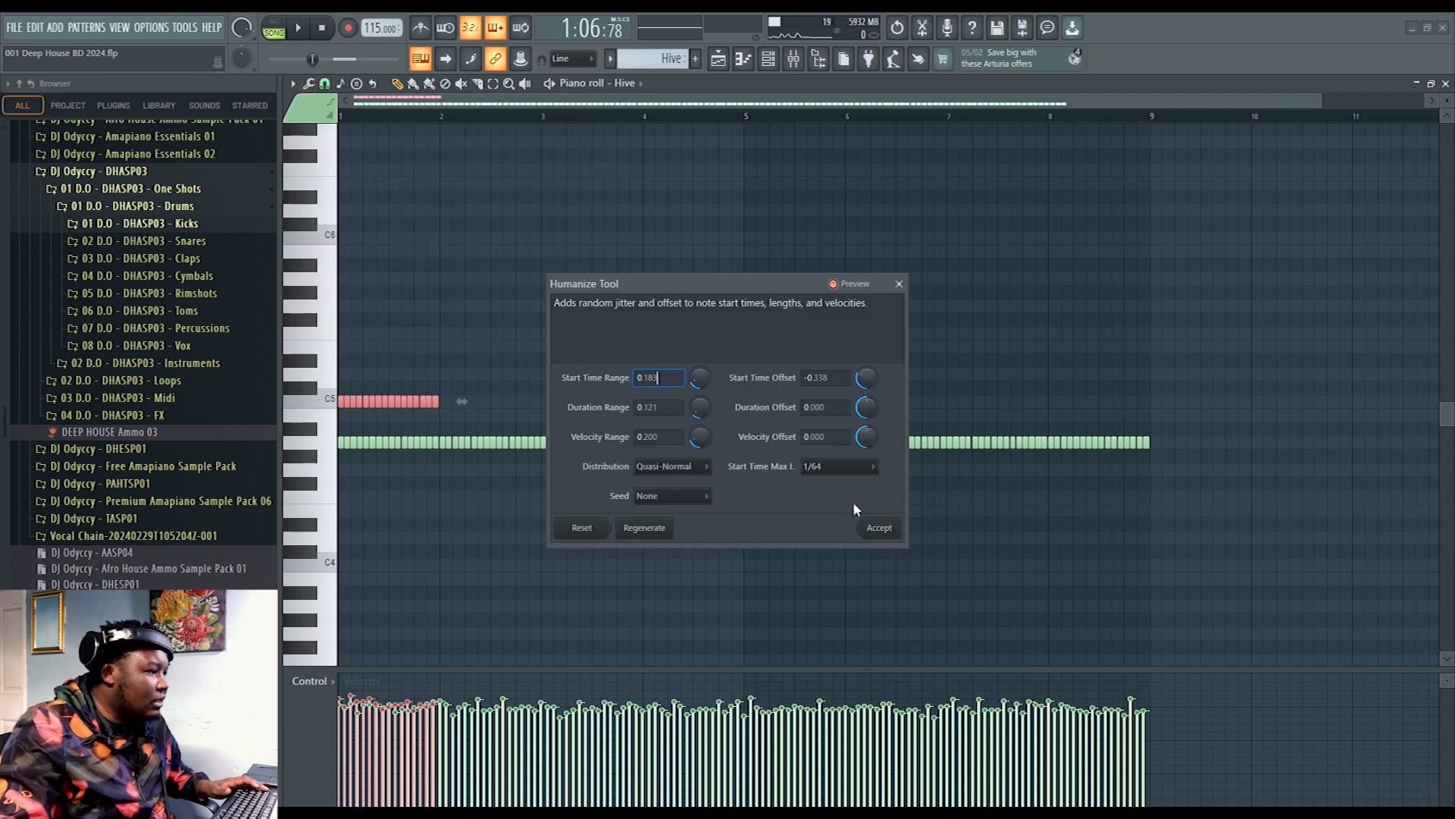
{"action": "left_click", "coordinate": [644, 527]}
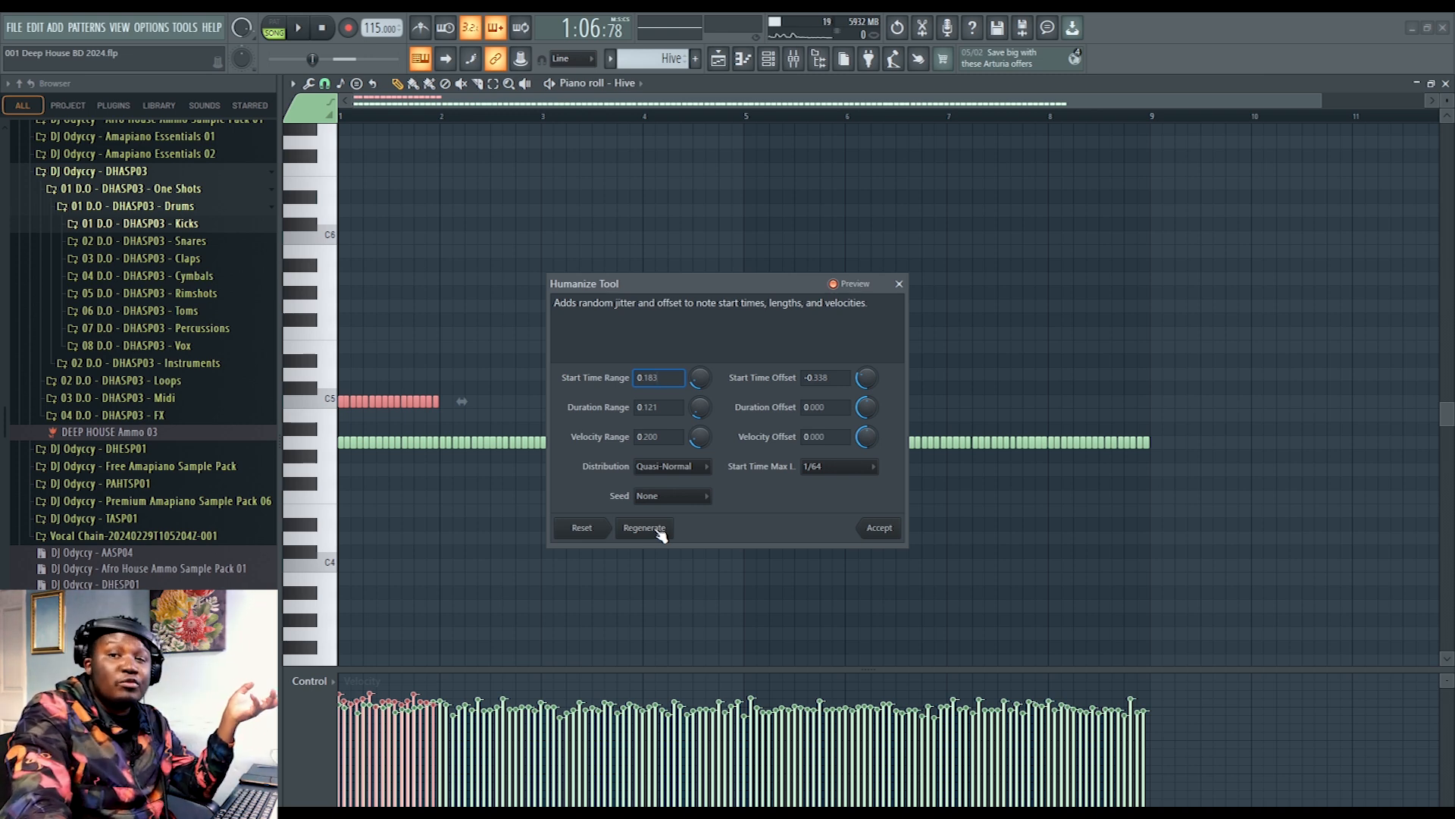
{"action": "left_click", "coordinate": [871, 526]}
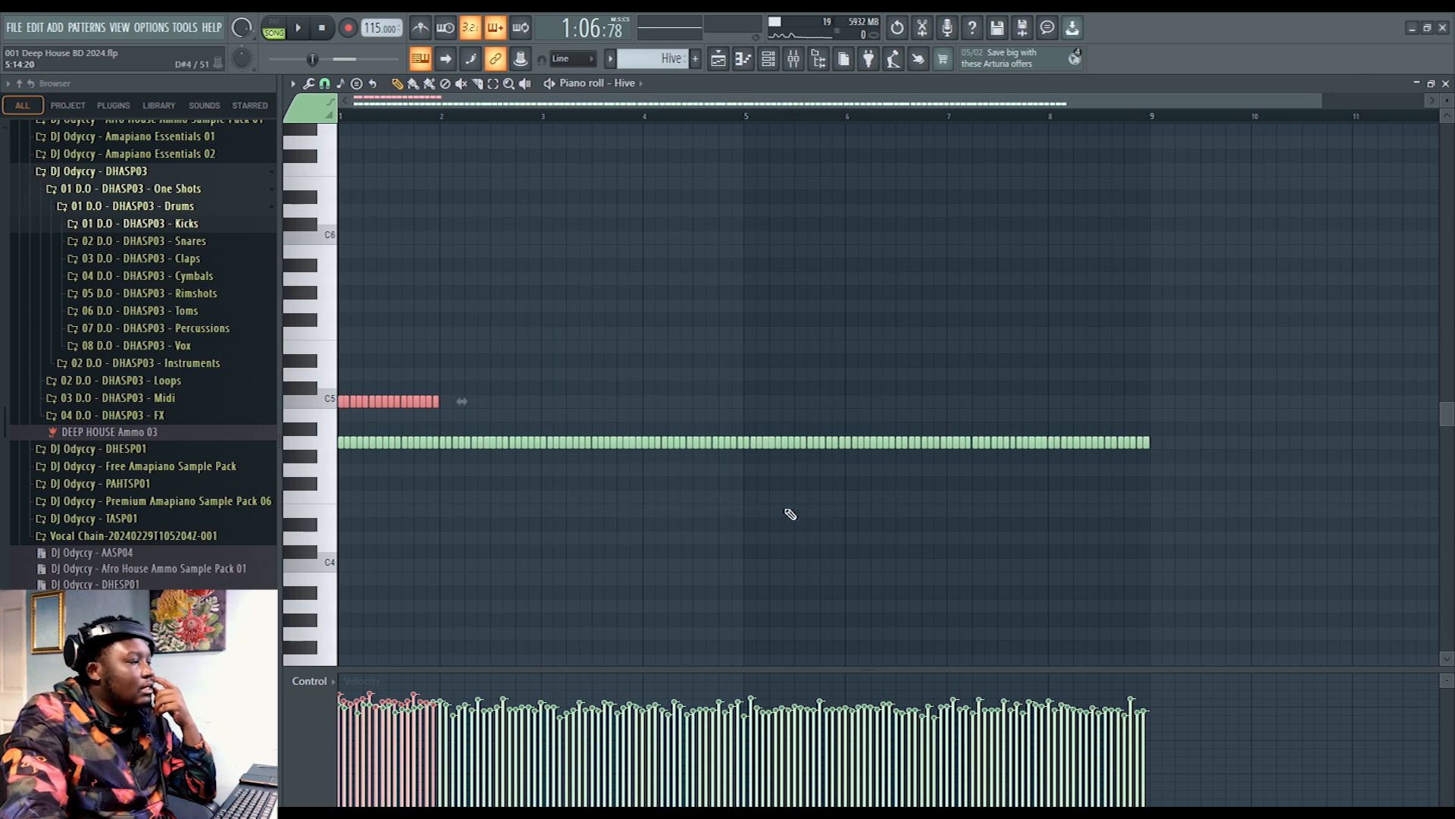
Step: Delete the demonstration C5 notes from bar 1 of the Hive pattern, keeping the A4 notes
{"action": "left_click_drag", "start_coordinate": [1323, 99], "coordinate": [680, 105]}
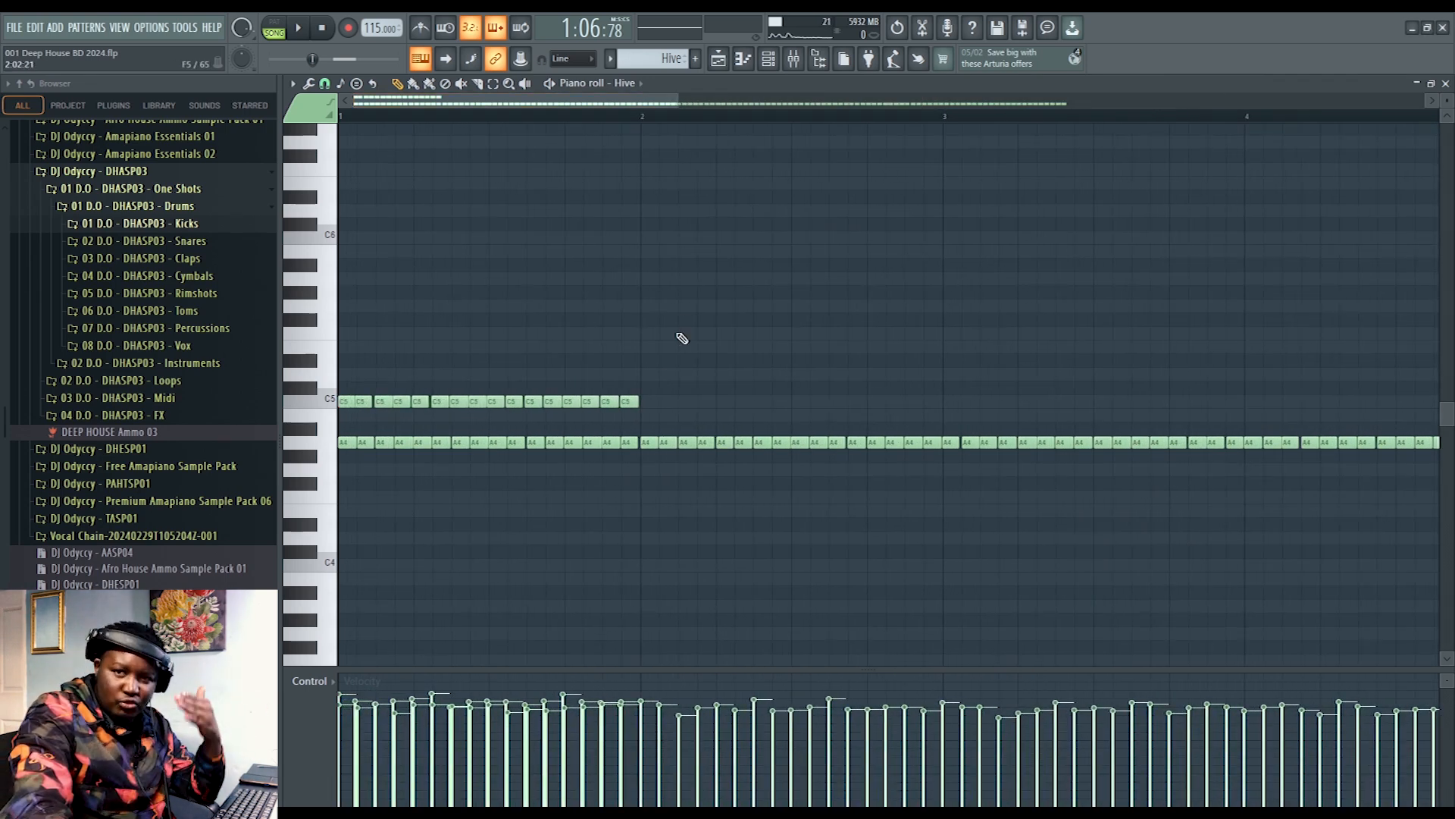
{"action": "mouse_move", "coordinate": [663, 406]}
{"action": "left_mouse_down"}
{"action": "mouse_move", "coordinate": [367, 406]}
{"action": "mouse_move", "coordinate": [374, 393]}
{"action": "left_mouse_up"}
{"action": "left_click_drag", "start_coordinate": [679, 100], "coordinate": [1129, 102]}
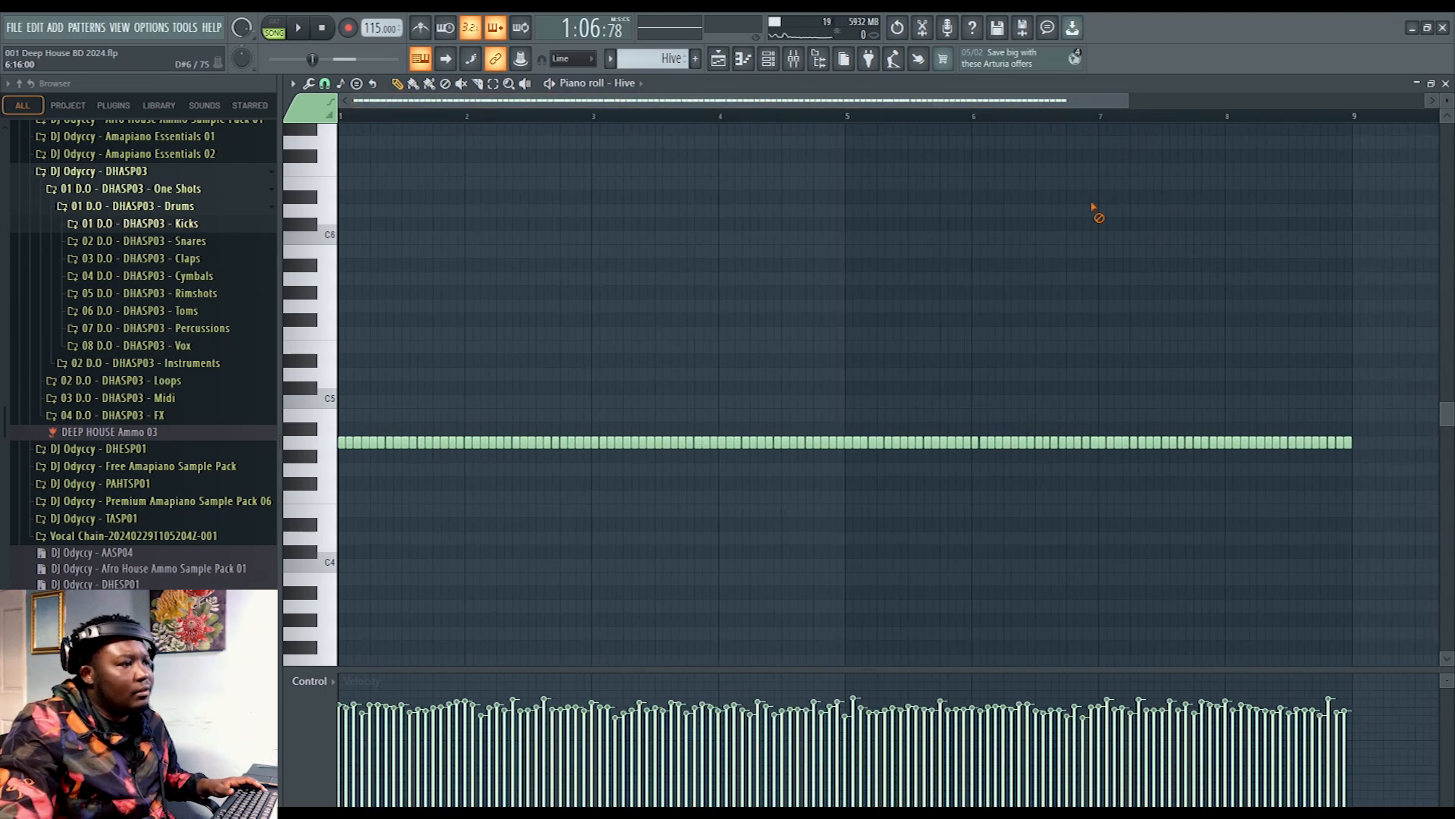
Step: Close the Hive piano roll, return to the playlist, and unmute the Serum clips on Track 14
{"action": "left_click", "coordinate": [1446, 83]}
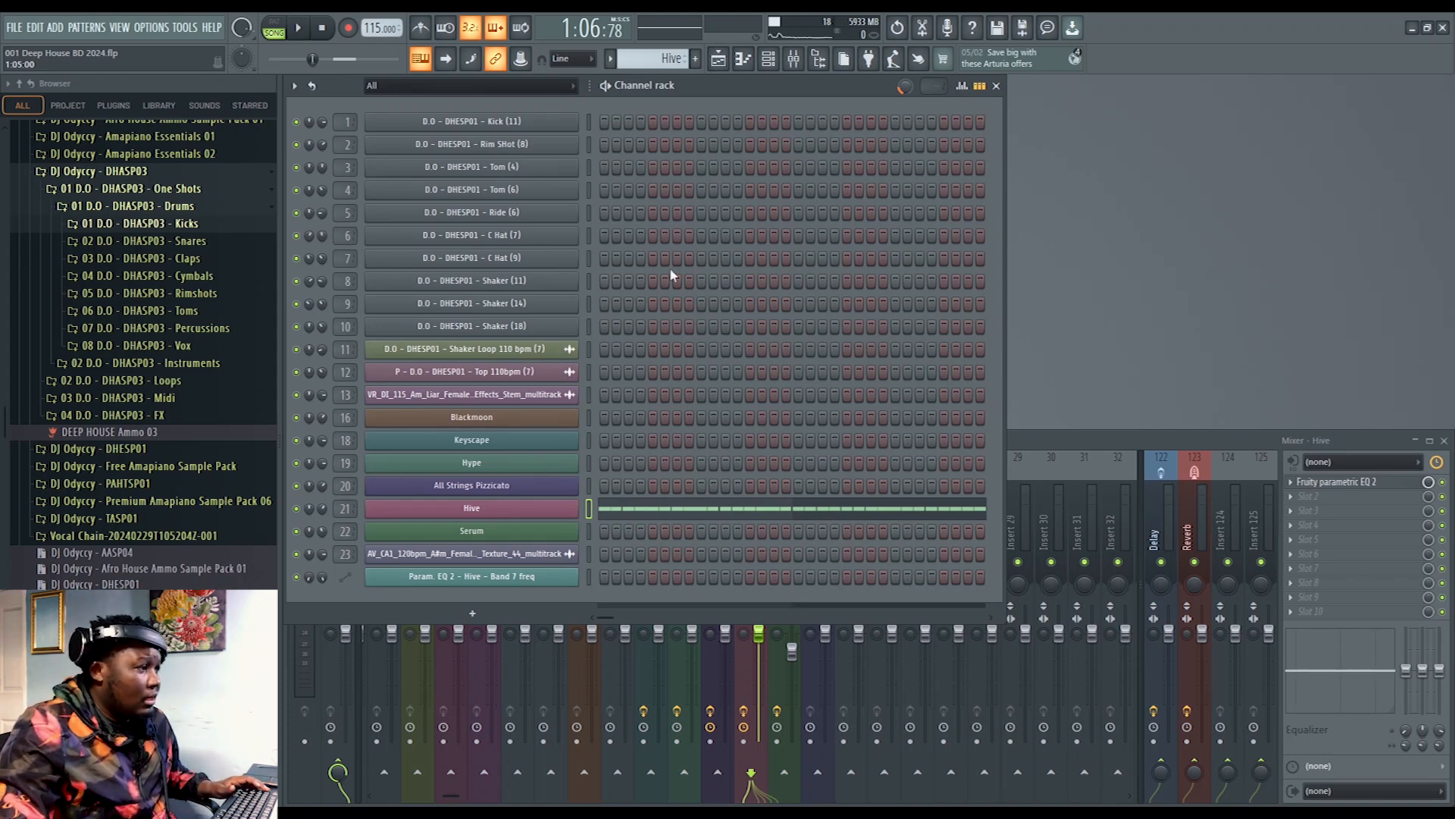
{"action": "left_click", "coordinate": [718, 59]}
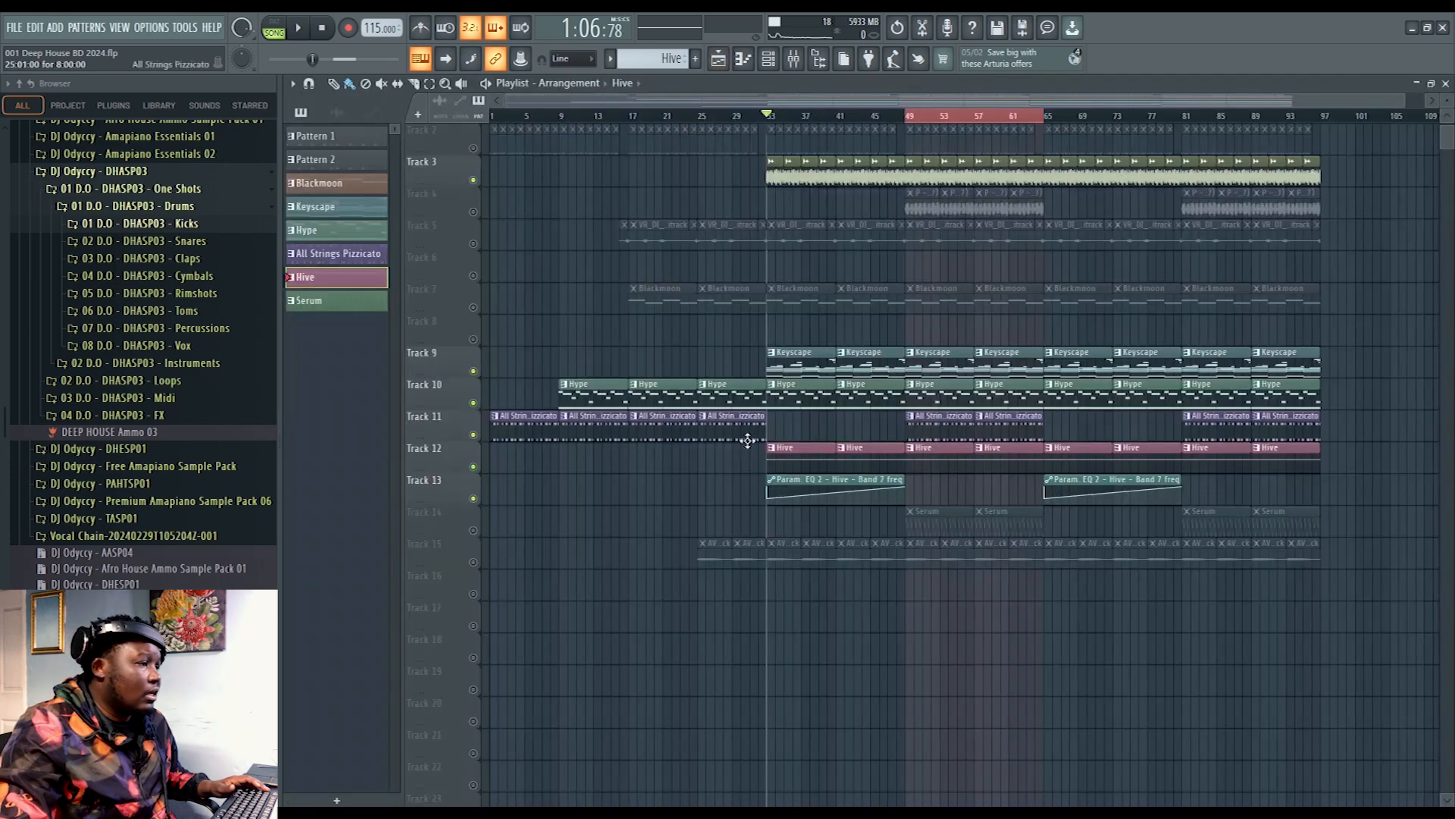
{"action": "left_click", "coordinate": [474, 530]}
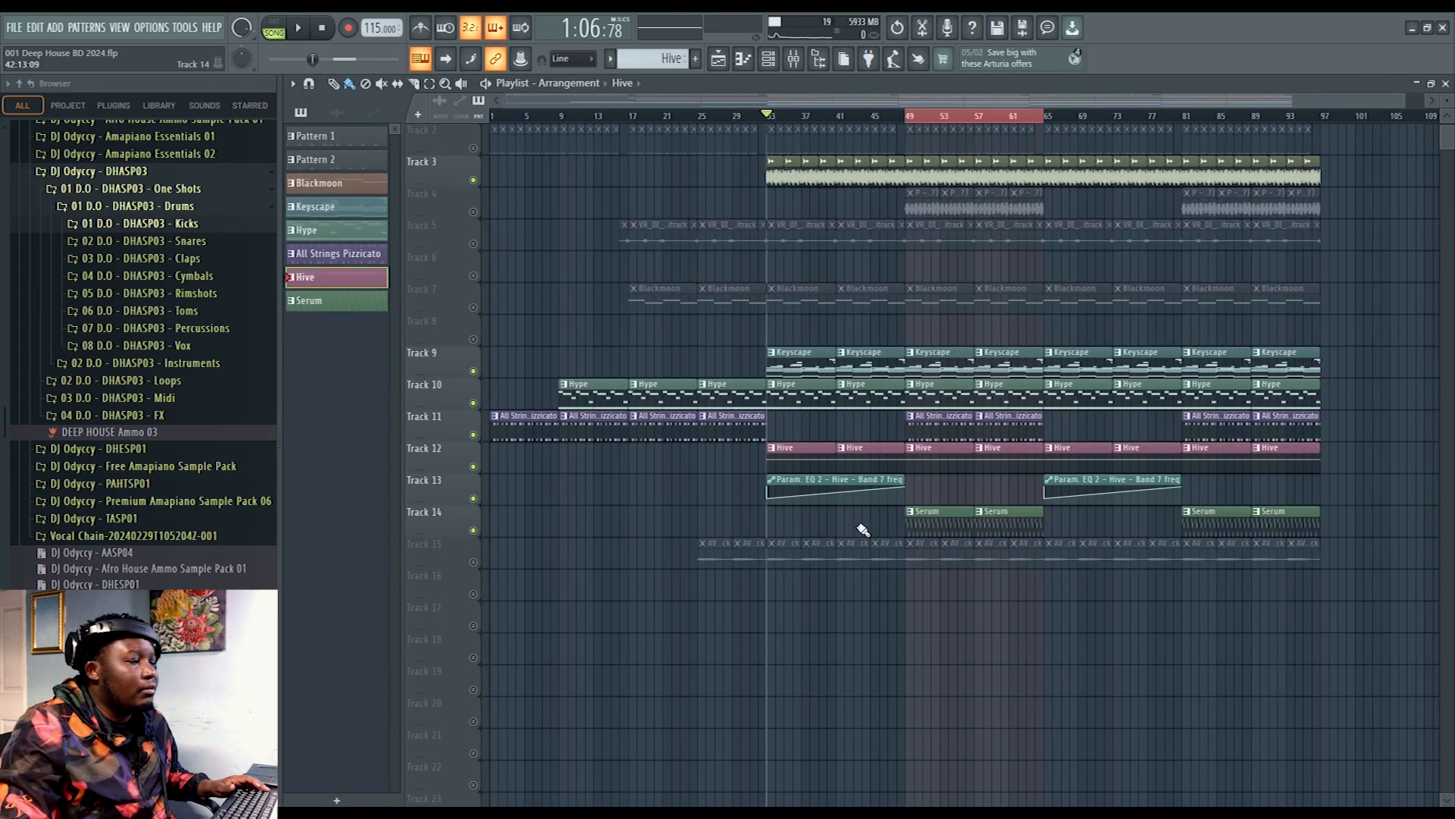
Step: Select the Serum pattern through its Track 14 clip and play the arrangement from bar 49
{"action": "left_click", "coordinate": [928, 522]}
{"action": "left_click", "coordinate": [911, 122]}
{"action": "key", "text": "space"}
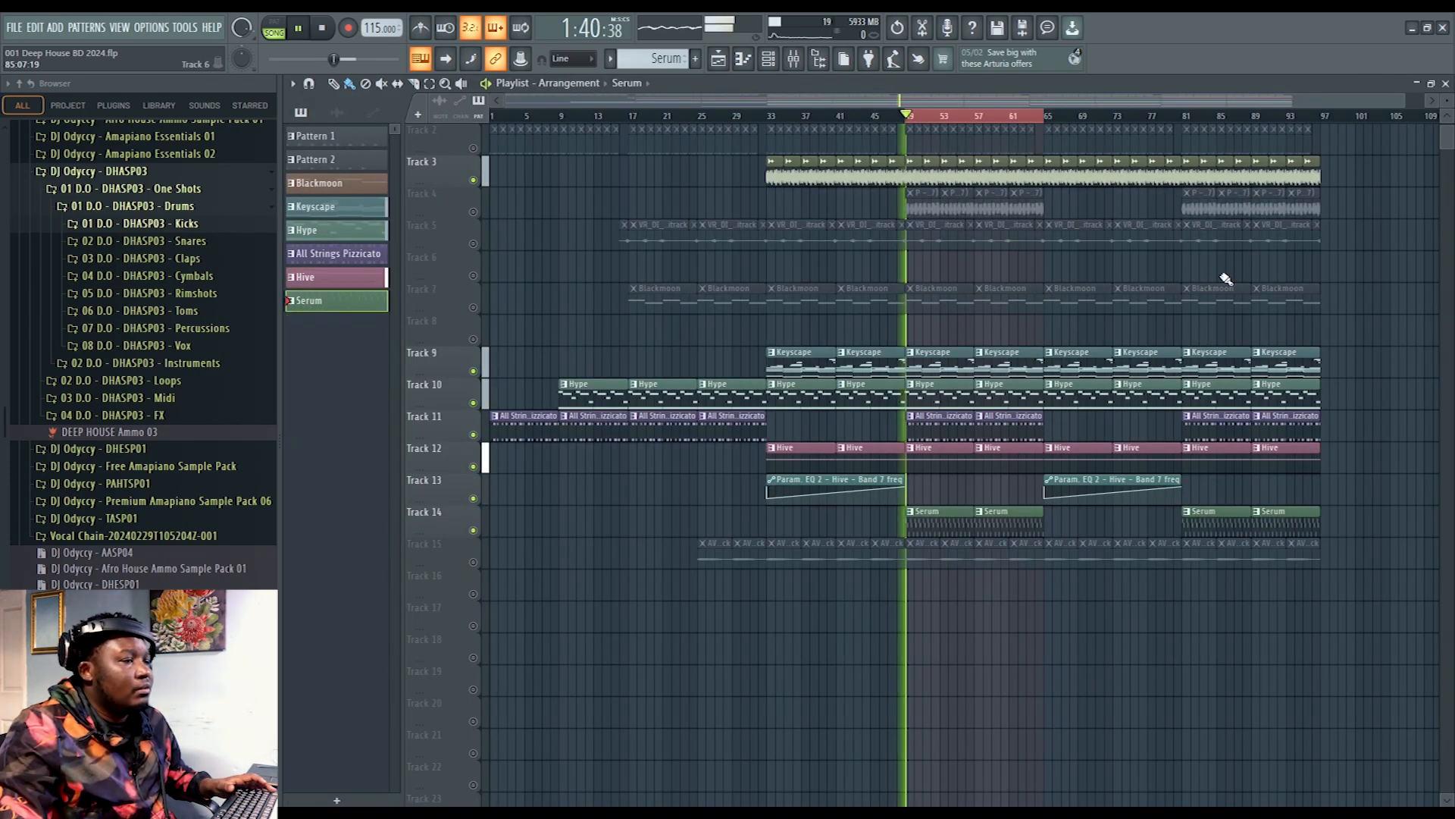
Step: Open the Serum pattern's piano roll from the channel rack, fit all eight bars in view, and close it
{"action": "left_click", "coordinate": [1445, 85]}
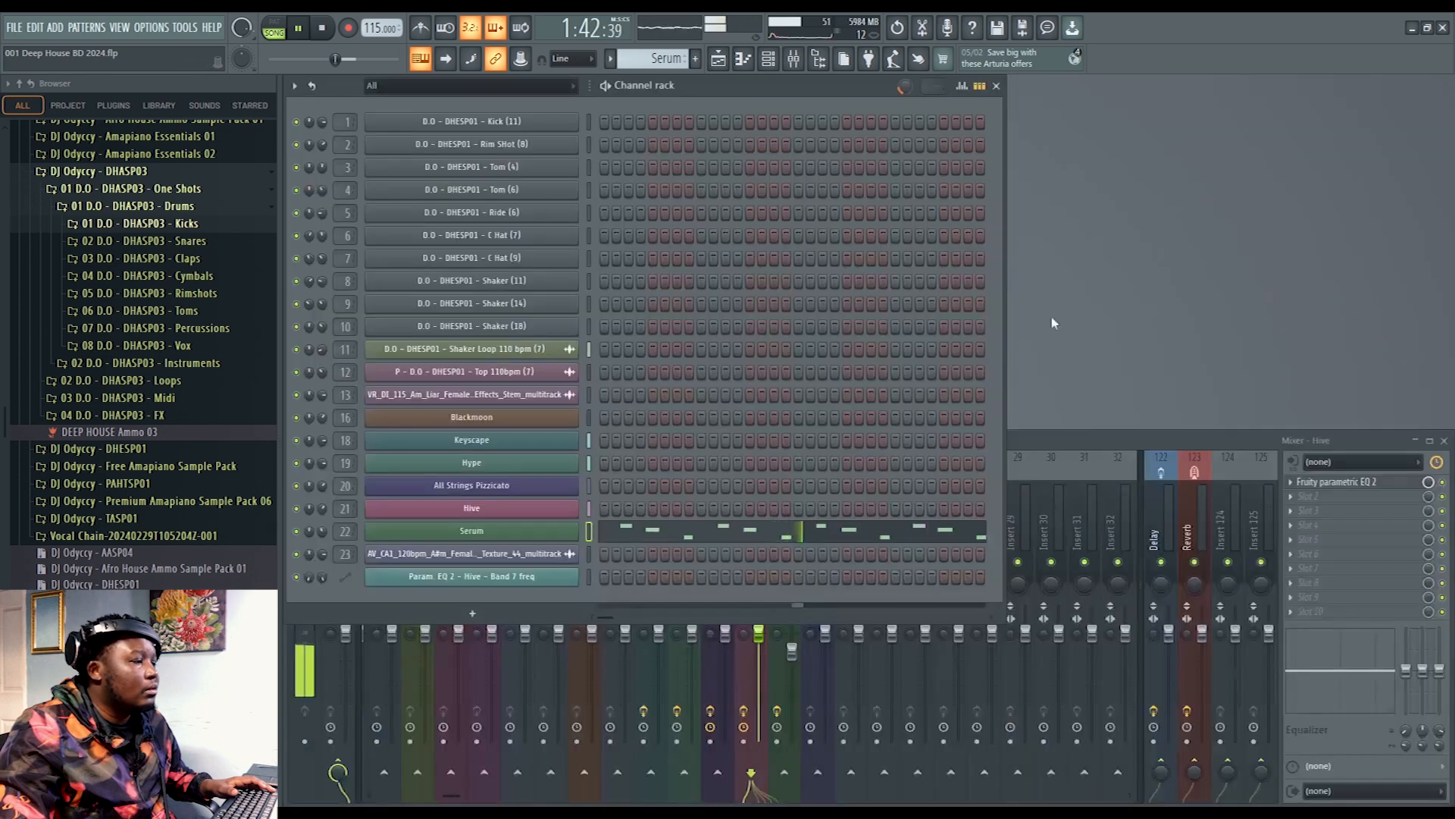
{"action": "key", "text": "space"}
{"action": "left_click", "coordinate": [603, 530]}
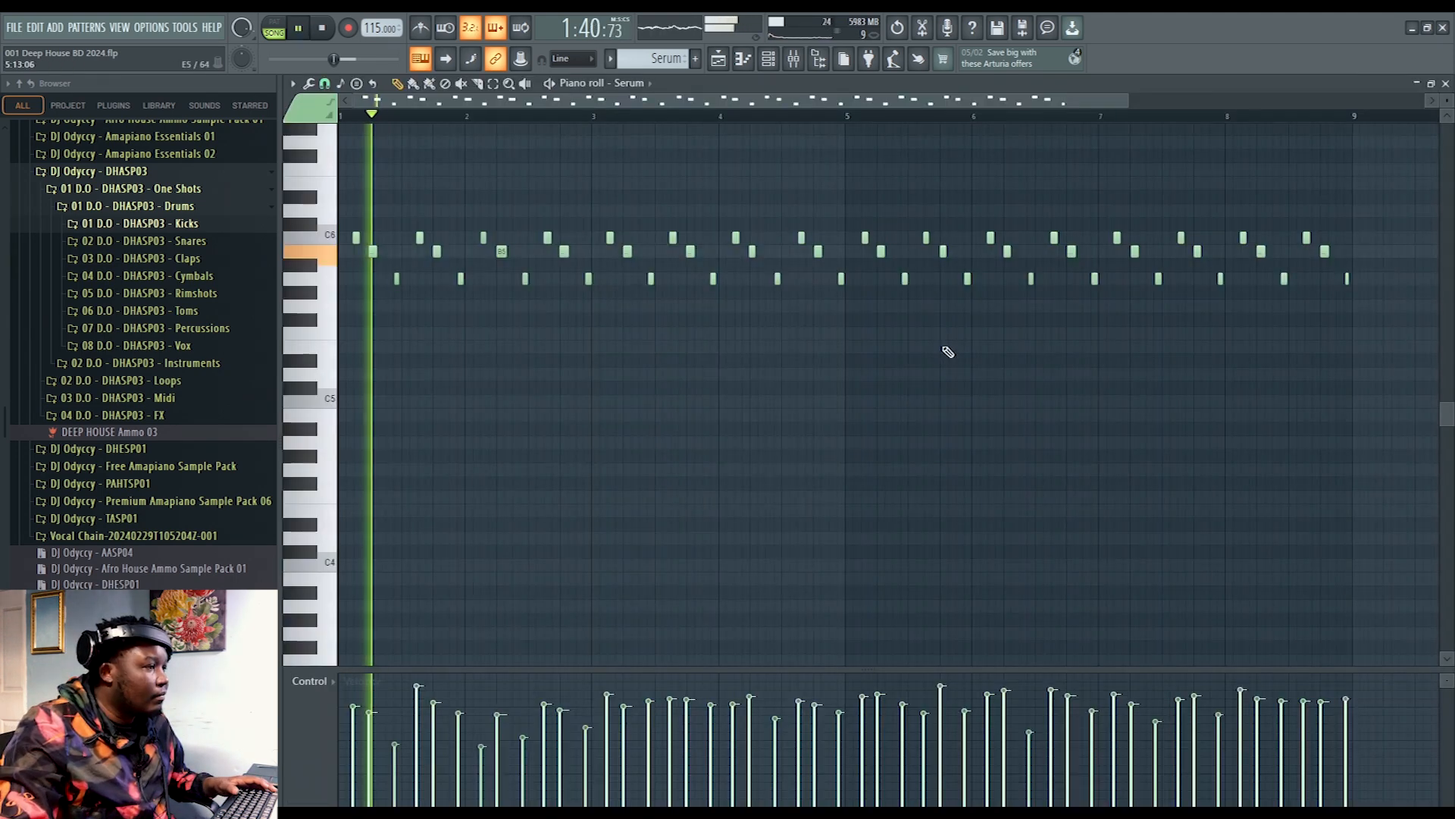
{"action": "left_click_drag", "start_coordinate": [1143, 102], "coordinate": [1223, 102]}
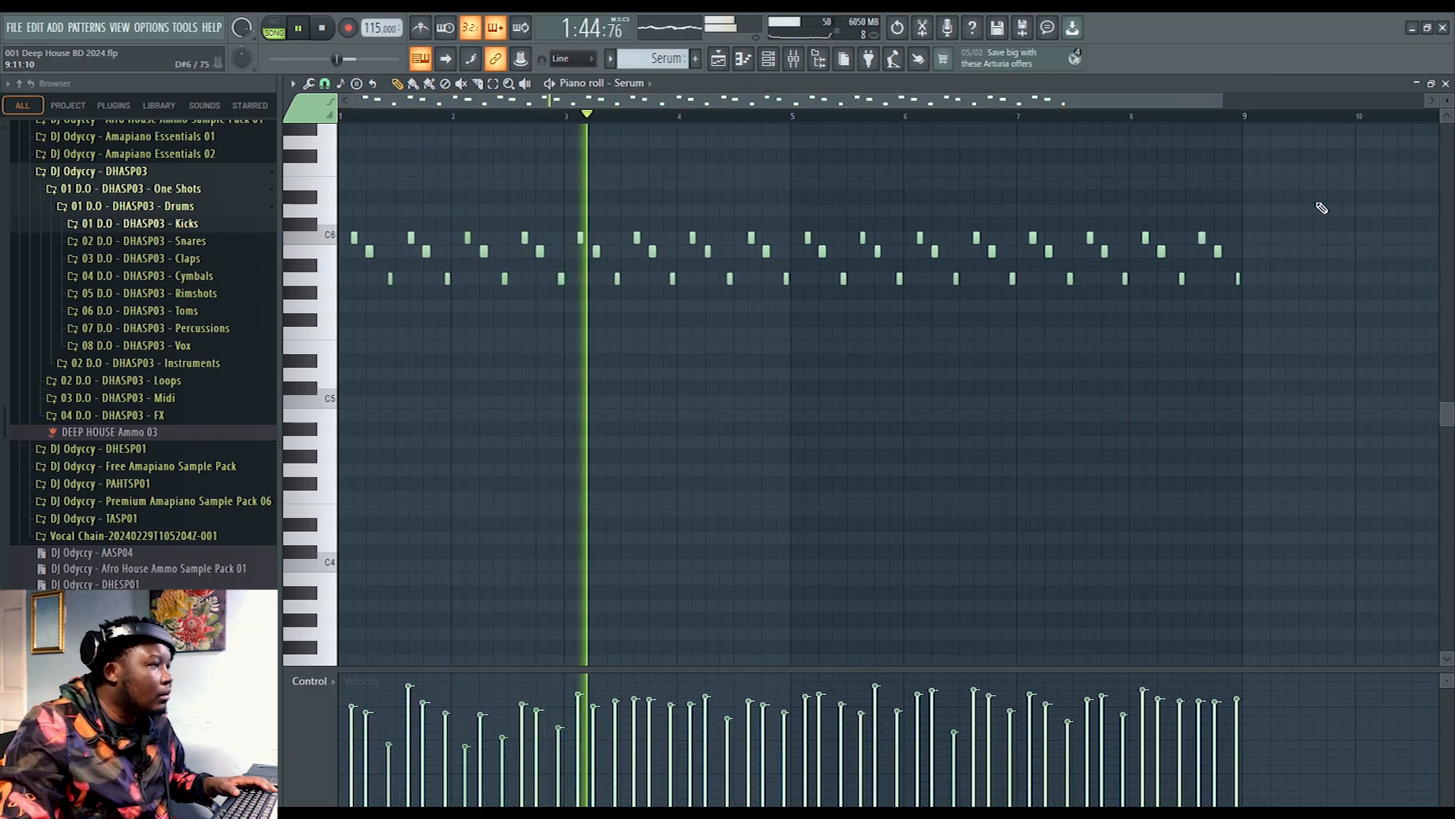
{"action": "left_click", "coordinate": [1446, 84]}
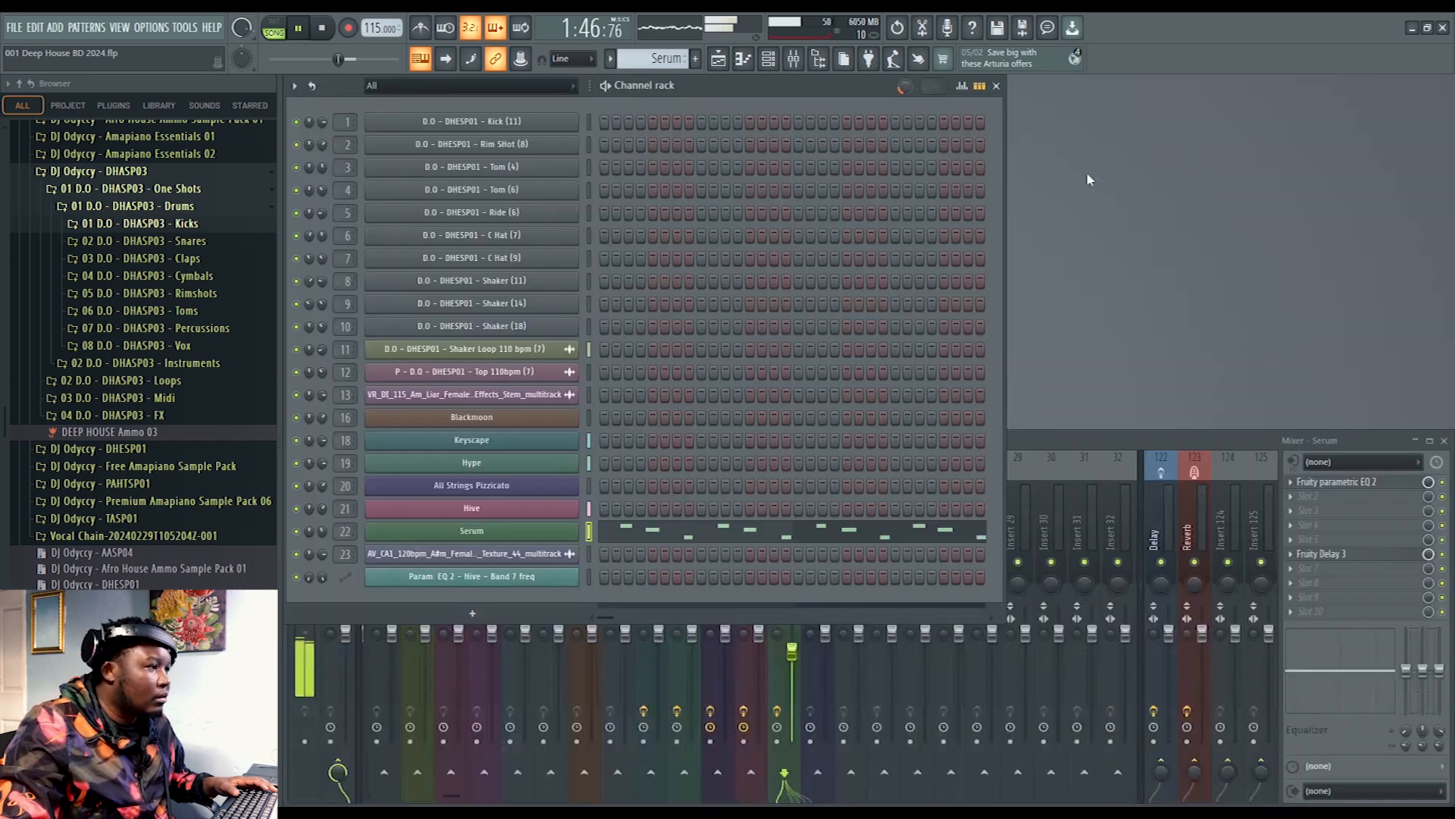
Step: Stop playback, return to the playlist, and unmute the texture clips on Track 15
{"action": "key", "text": "space"}
{"action": "left_click", "coordinate": [729, 64]}
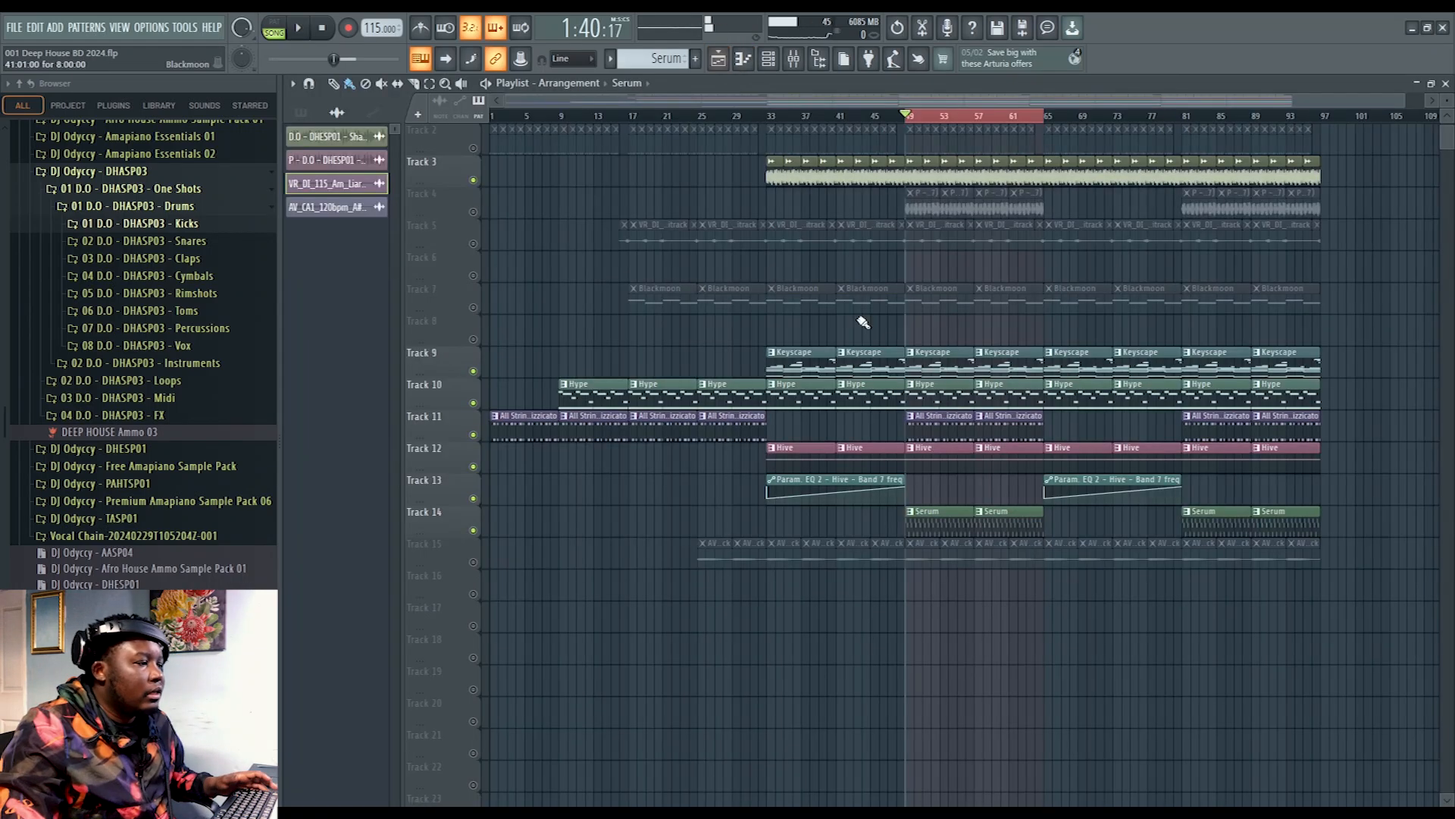
{"action": "left_click", "coordinate": [472, 562]}
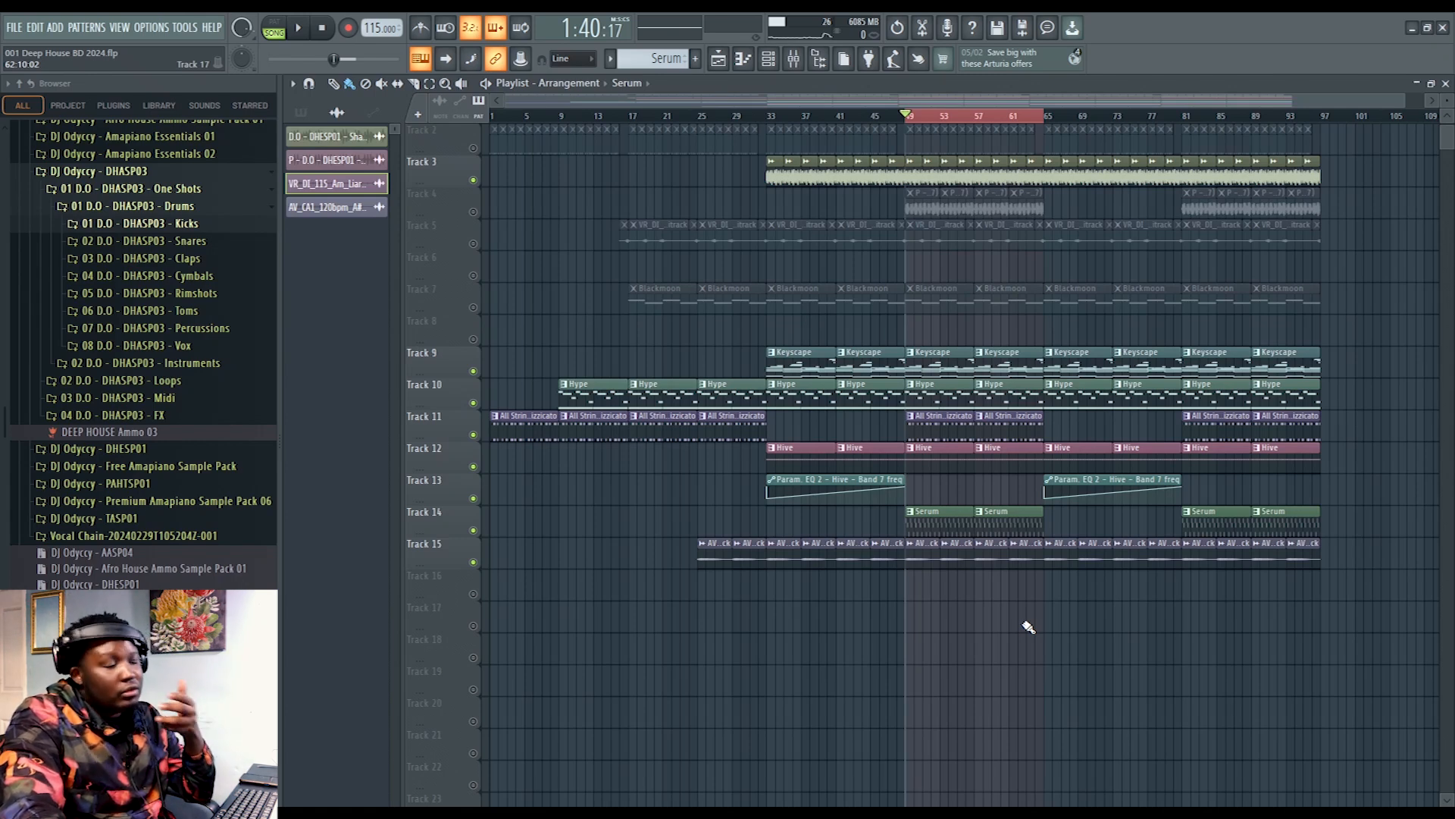
Step: Play the arrangement from bar 33 to hear the texture clips, stop playback, and save the project
{"action": "left_click", "coordinate": [698, 116]}
{"action": "left_click", "coordinate": [767, 116]}
{"action": "key", "text": "space"}
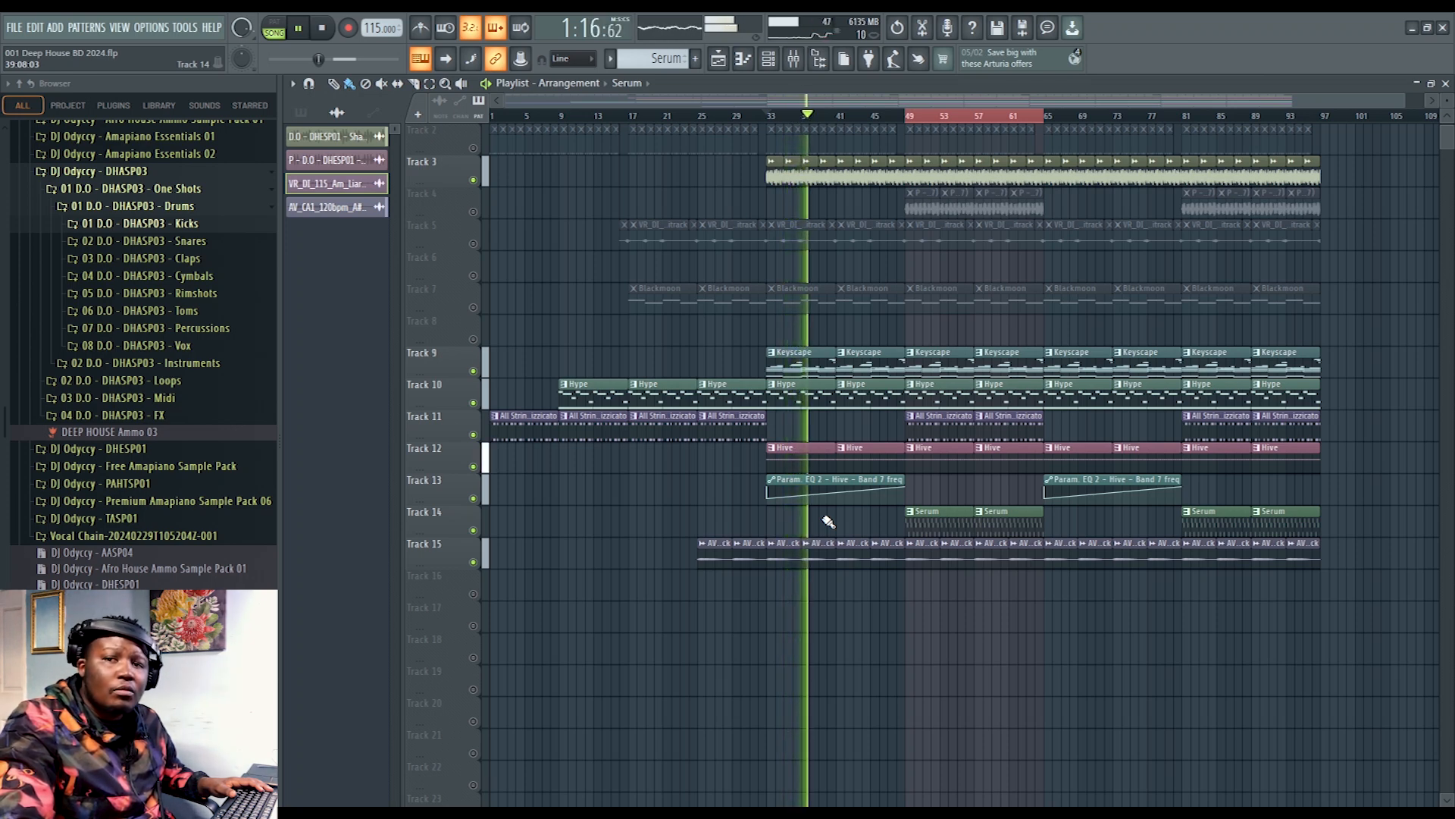
{"action": "key", "text": "space"}
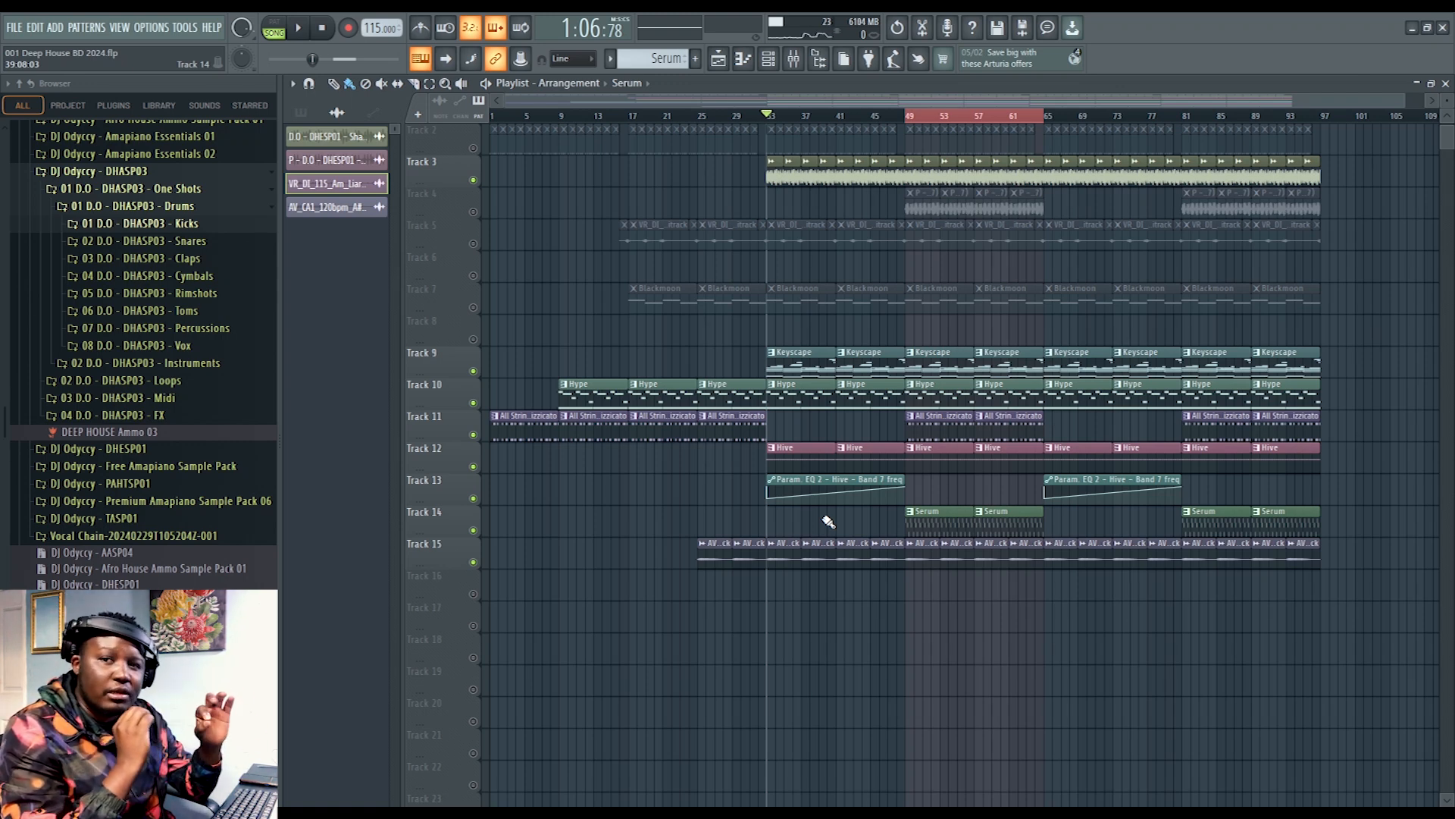
{"action": "key", "text": "ctrl+s"}
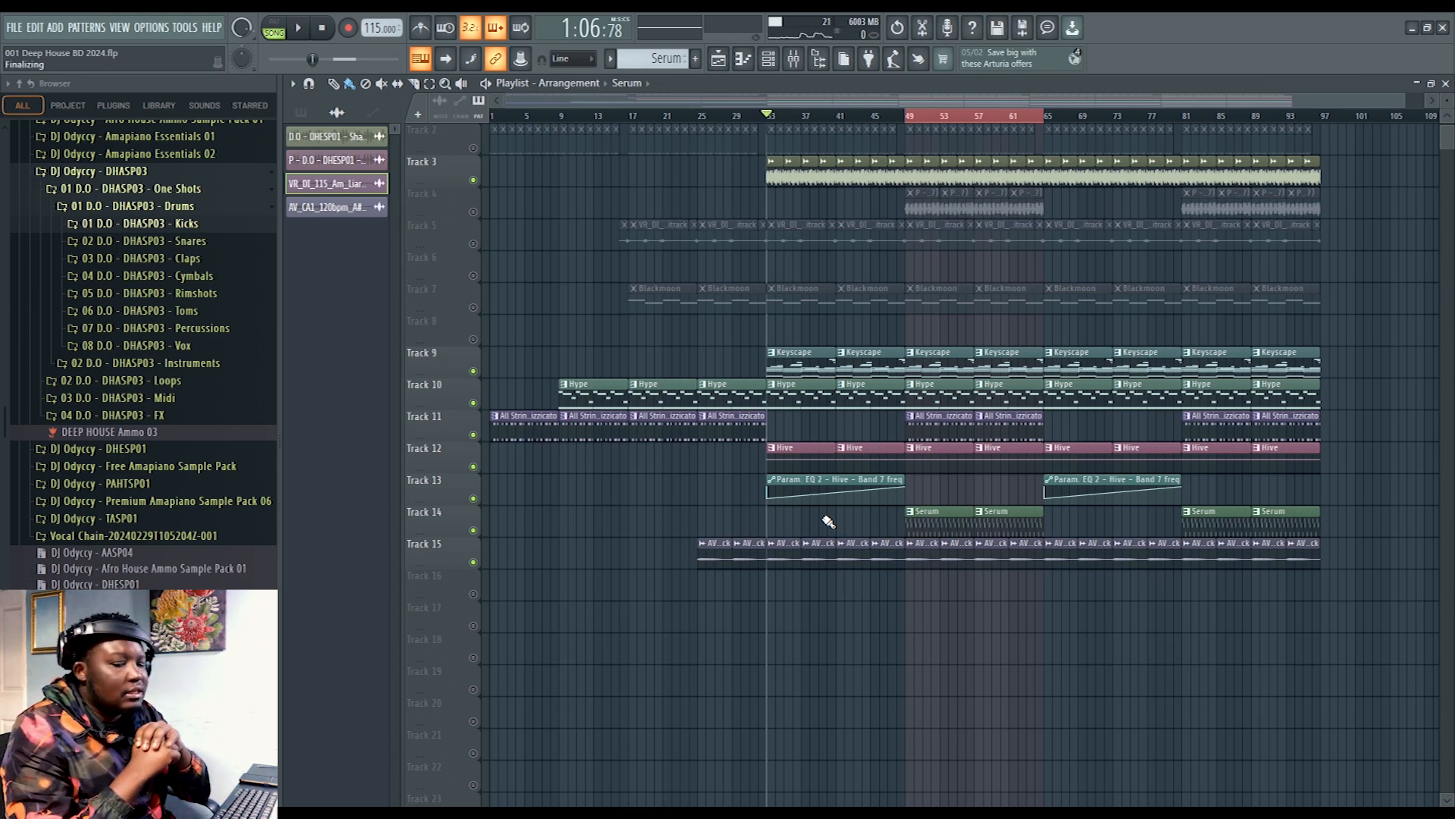
Step: Unmute the Blackmoon clips on Track 7, select their pattern, and play the arrangement from bar 49
{"action": "left_click", "coordinate": [475, 307]}
{"action": "left_click", "coordinate": [947, 288]}
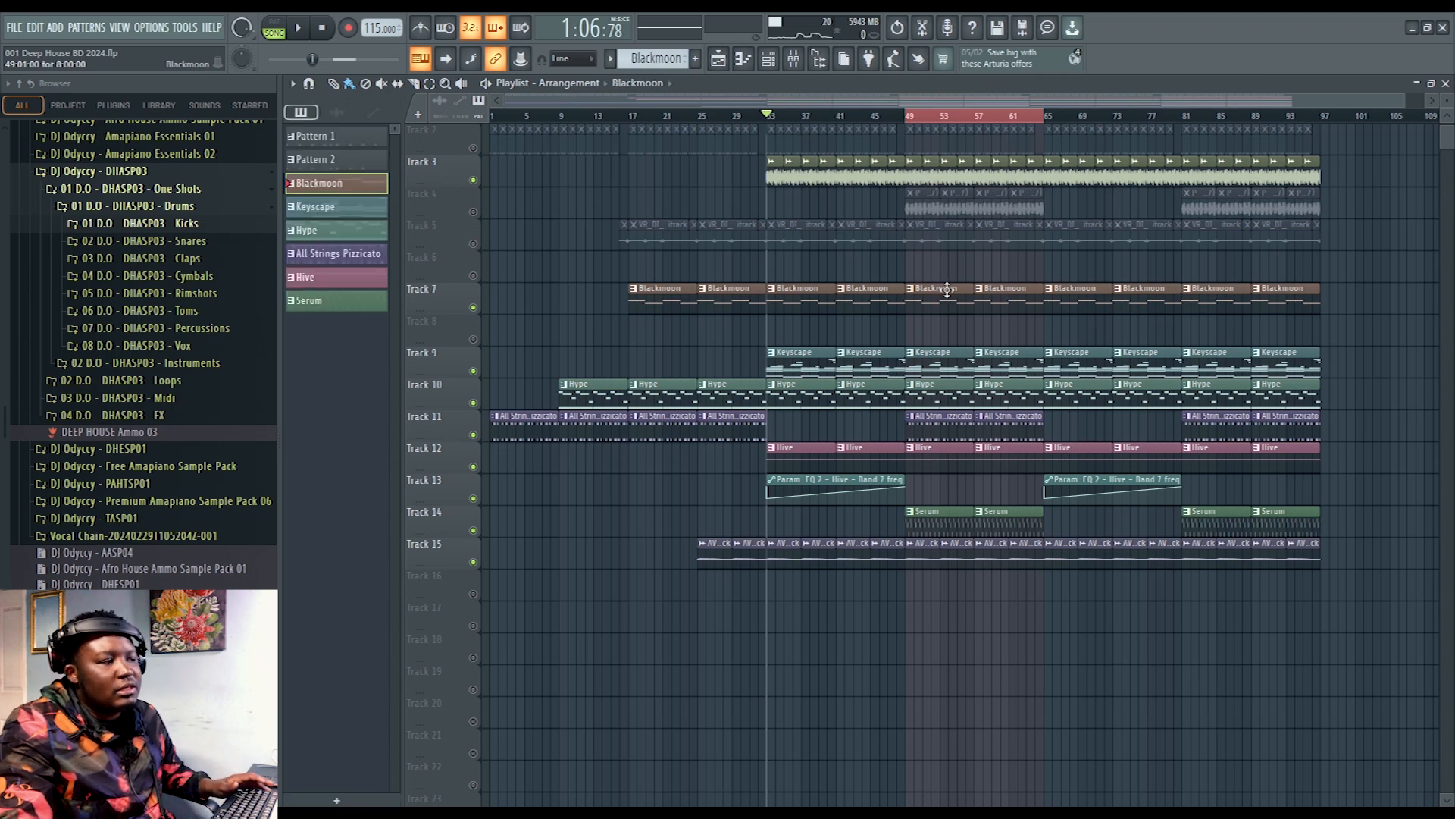
{"action": "left_click", "coordinate": [913, 120]}
{"action": "key", "text": "space"}
Step: Open the Blackmoon instrument from the channel rack to view its Kepler synth settings, and close its window
{"action": "left_click", "coordinate": [1447, 84]}
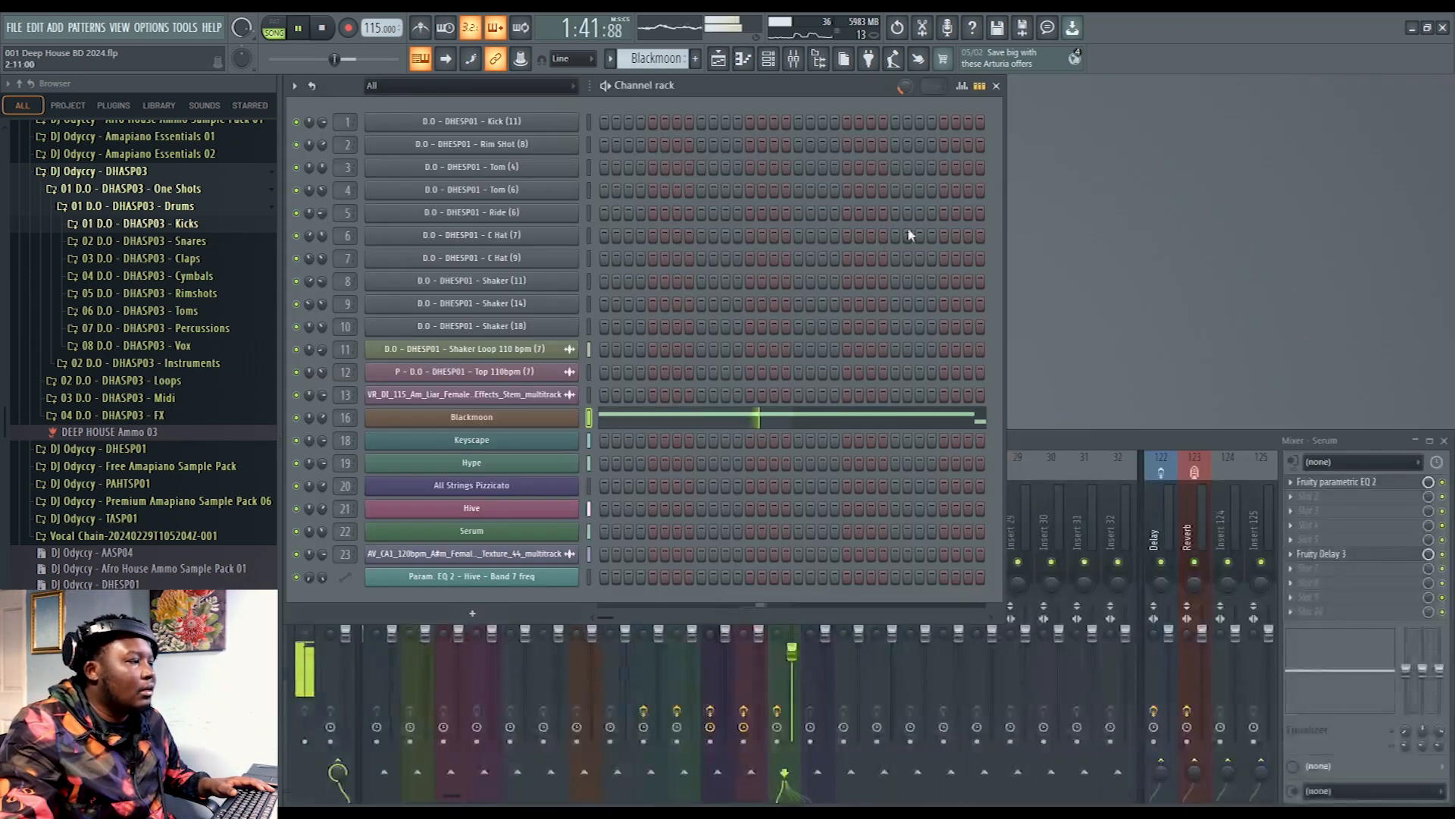
{"action": "left_click", "coordinate": [555, 419]}
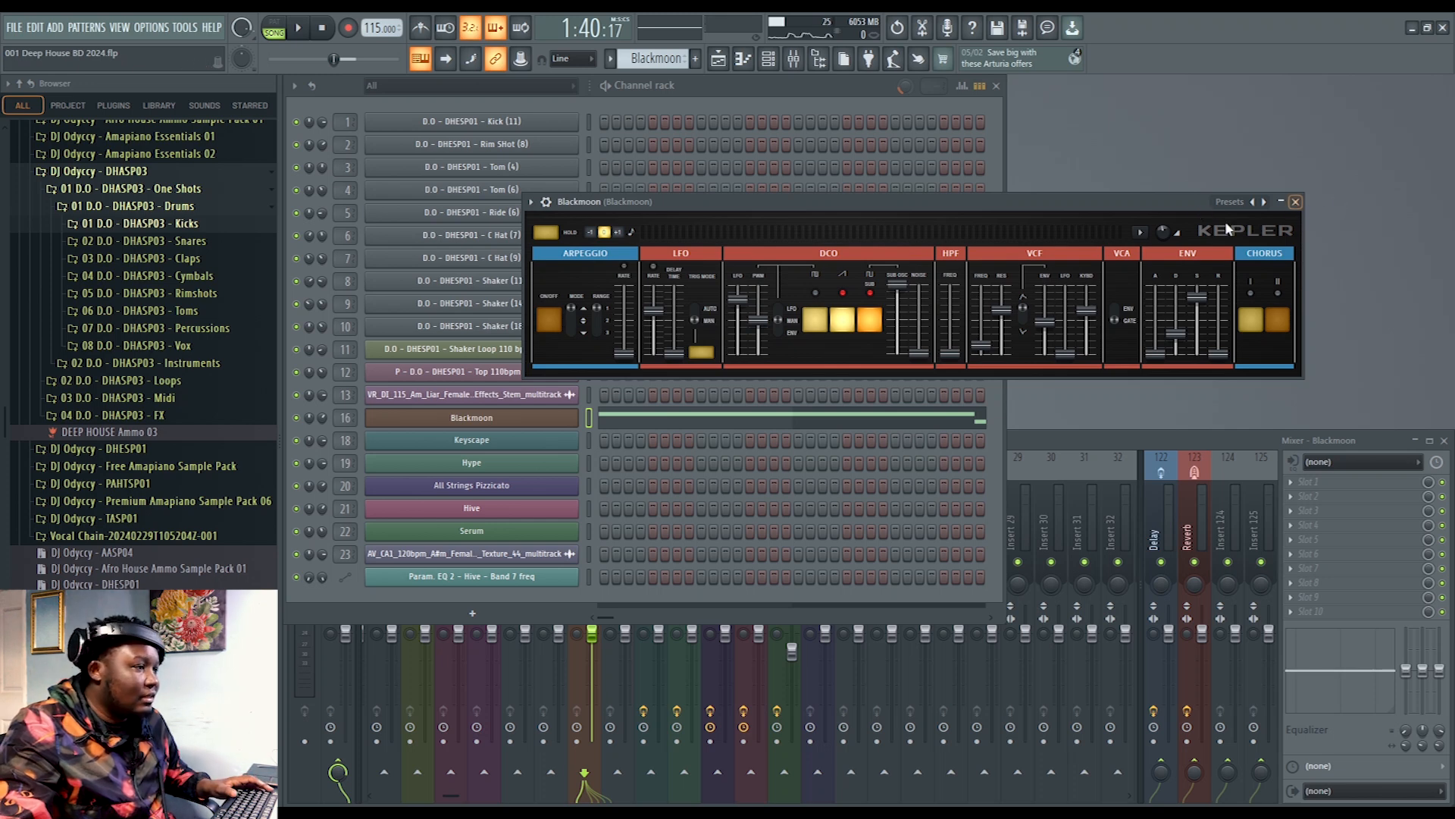
{"action": "left_click", "coordinate": [1298, 202]}
Step: Play the arrangement from bar 49 again, bring back the playlist, and stop playback
{"action": "key", "text": "space"}
{"action": "left_click", "coordinate": [717, 58]}
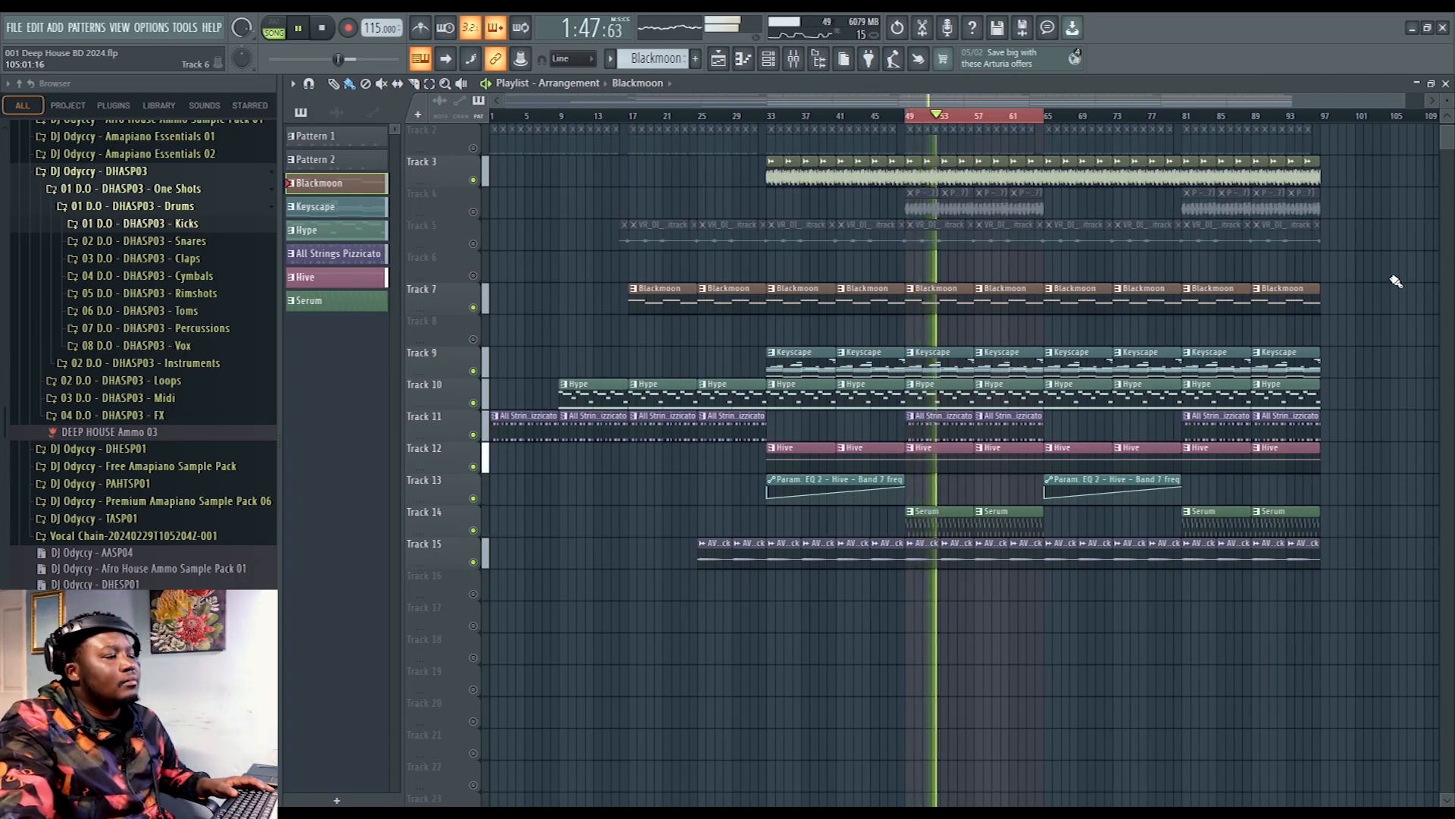
{"action": "key", "text": "space"}
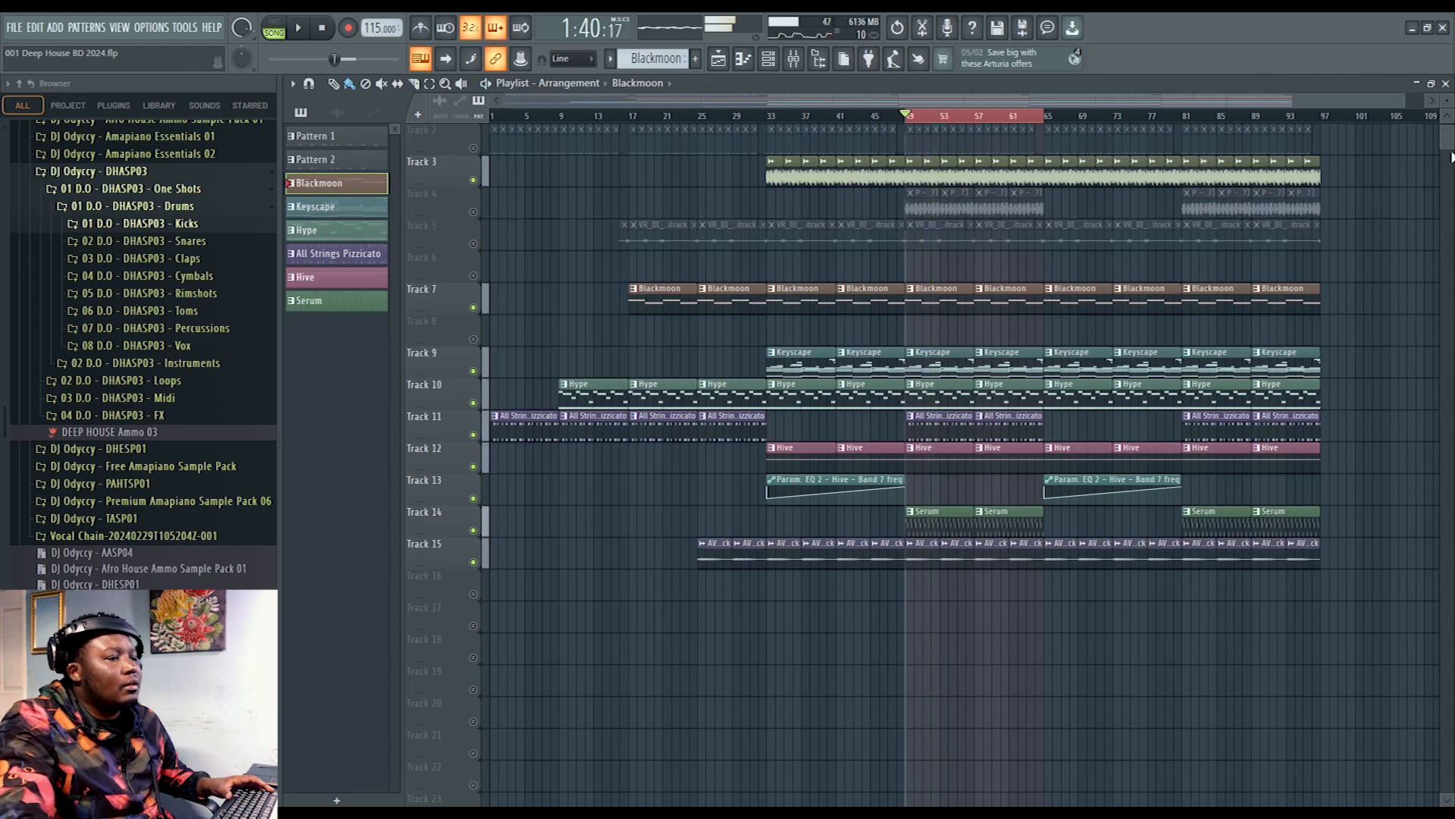
Step: Open the Blackmoon pattern's piano roll from the channel rack
{"action": "left_click", "coordinate": [1445, 85]}
{"action": "left_click", "coordinate": [699, 413]}
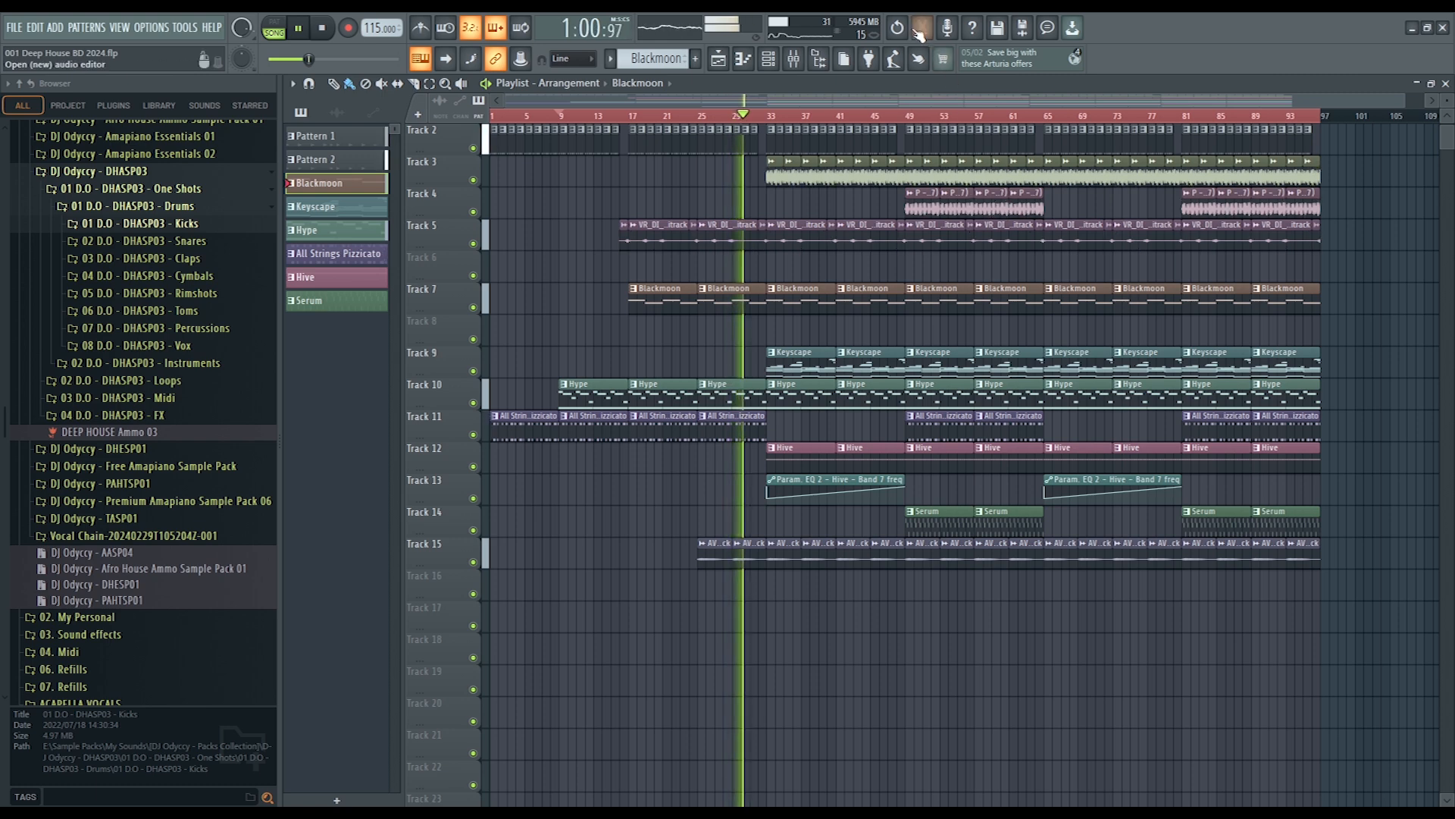
Step: Show the mixer during playback, select the Master track, examine the levels of the insert tracks, and hide the mixer
{"action": "left_click", "coordinate": [808, 60]}
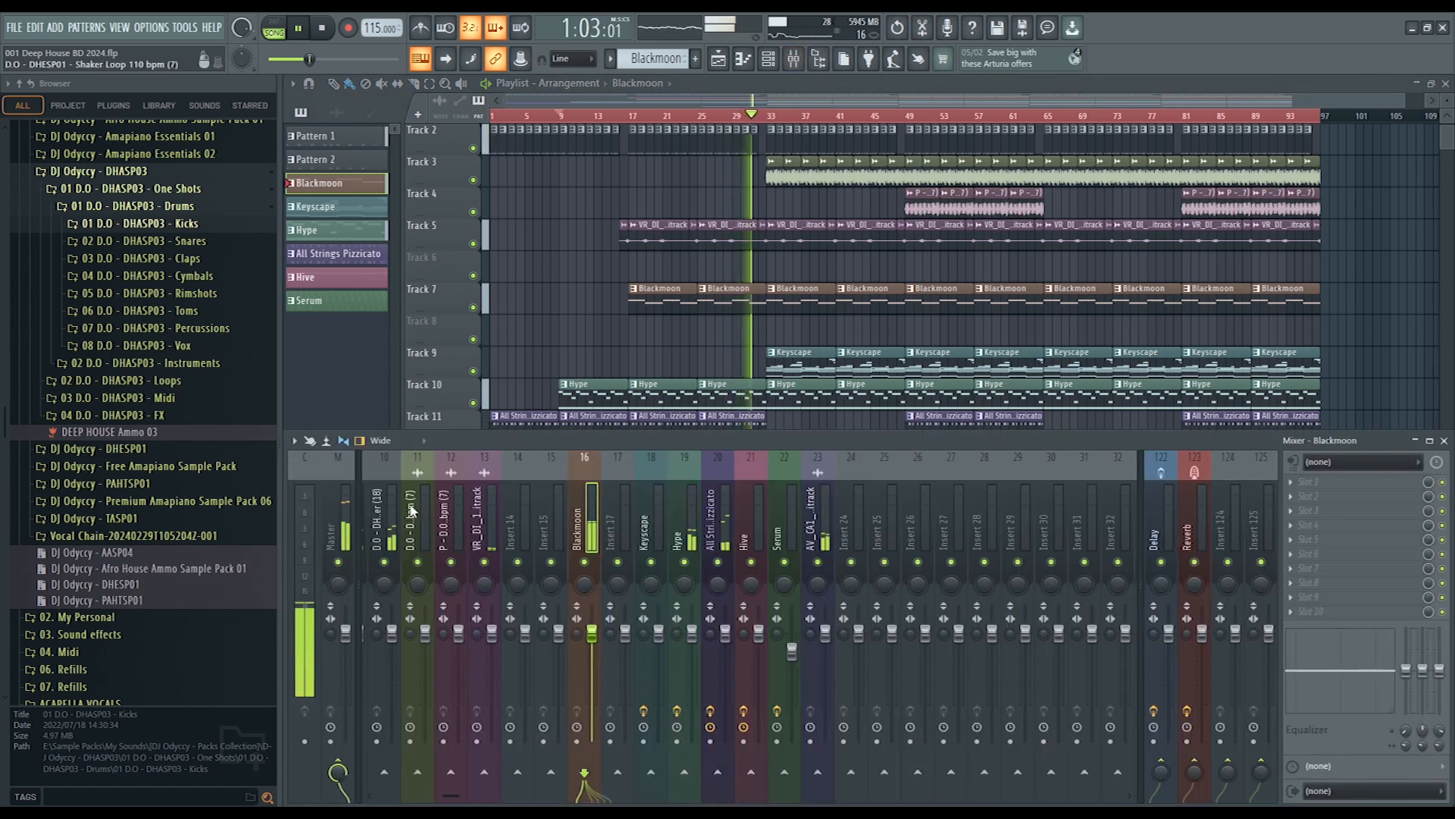
{"action": "left_click", "coordinate": [345, 536]}
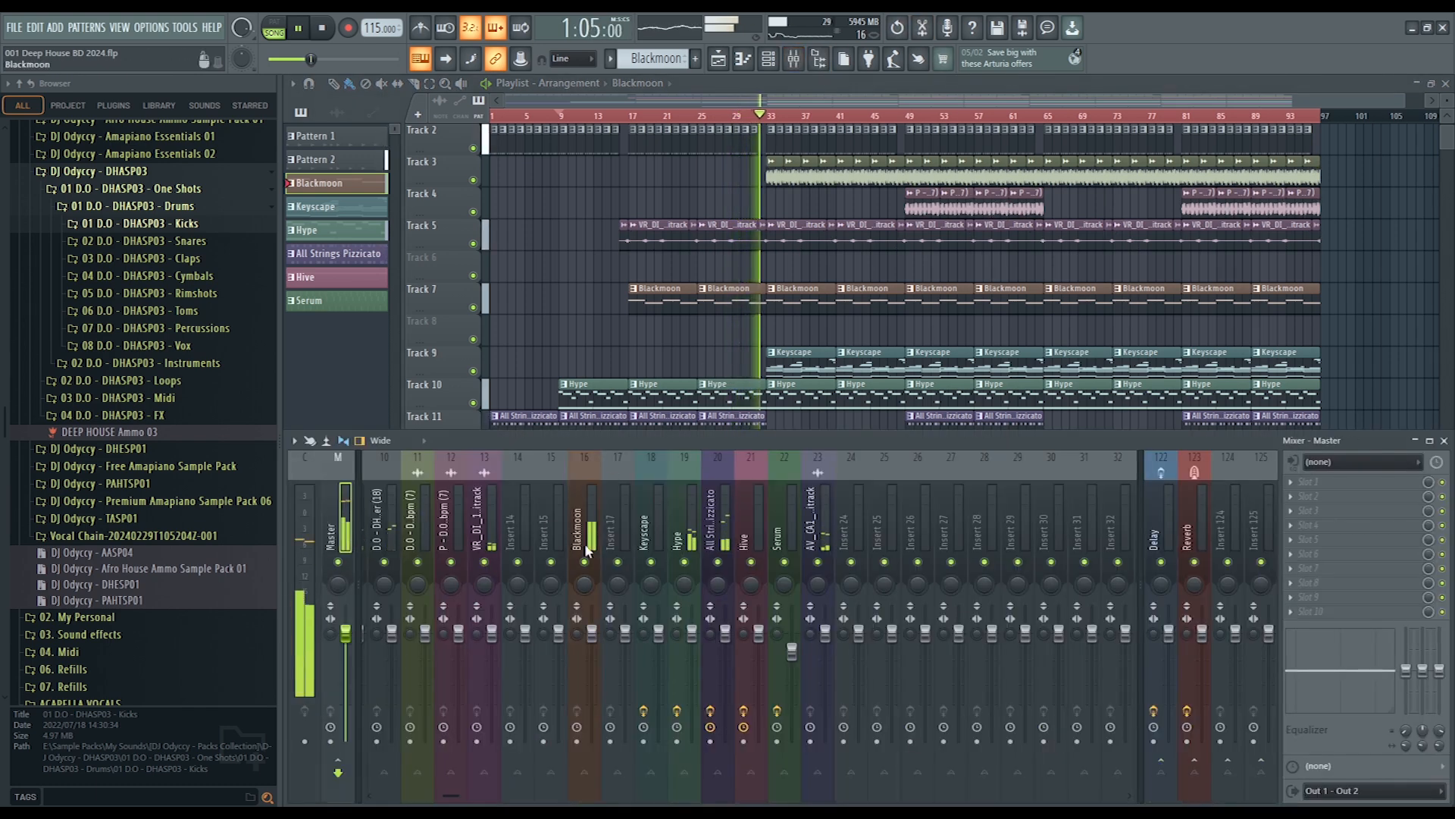
{"action": "left_click_drag", "start_coordinate": [451, 797], "coordinate": [416, 798]}
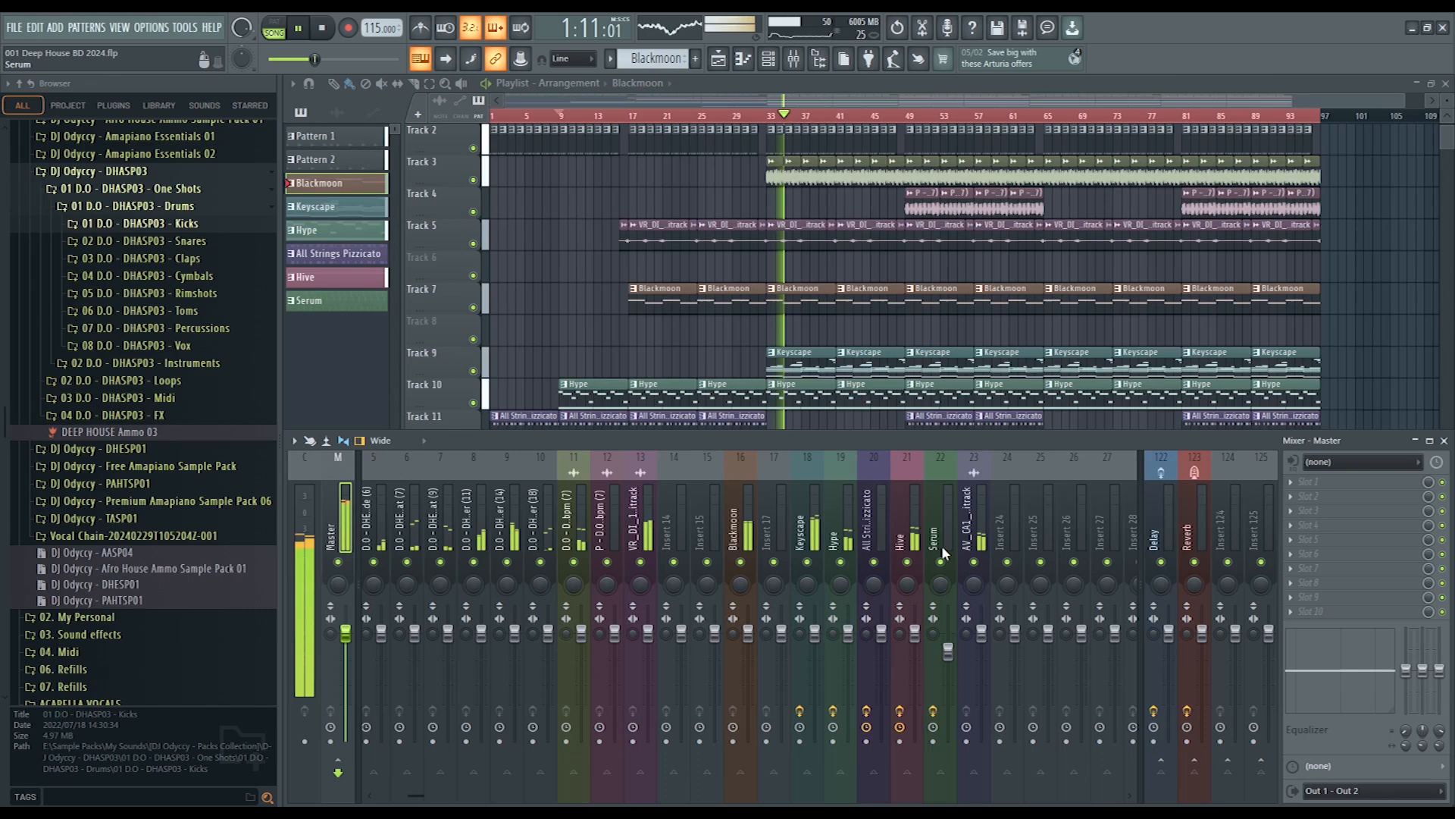
{"action": "key", "text": "F9"}
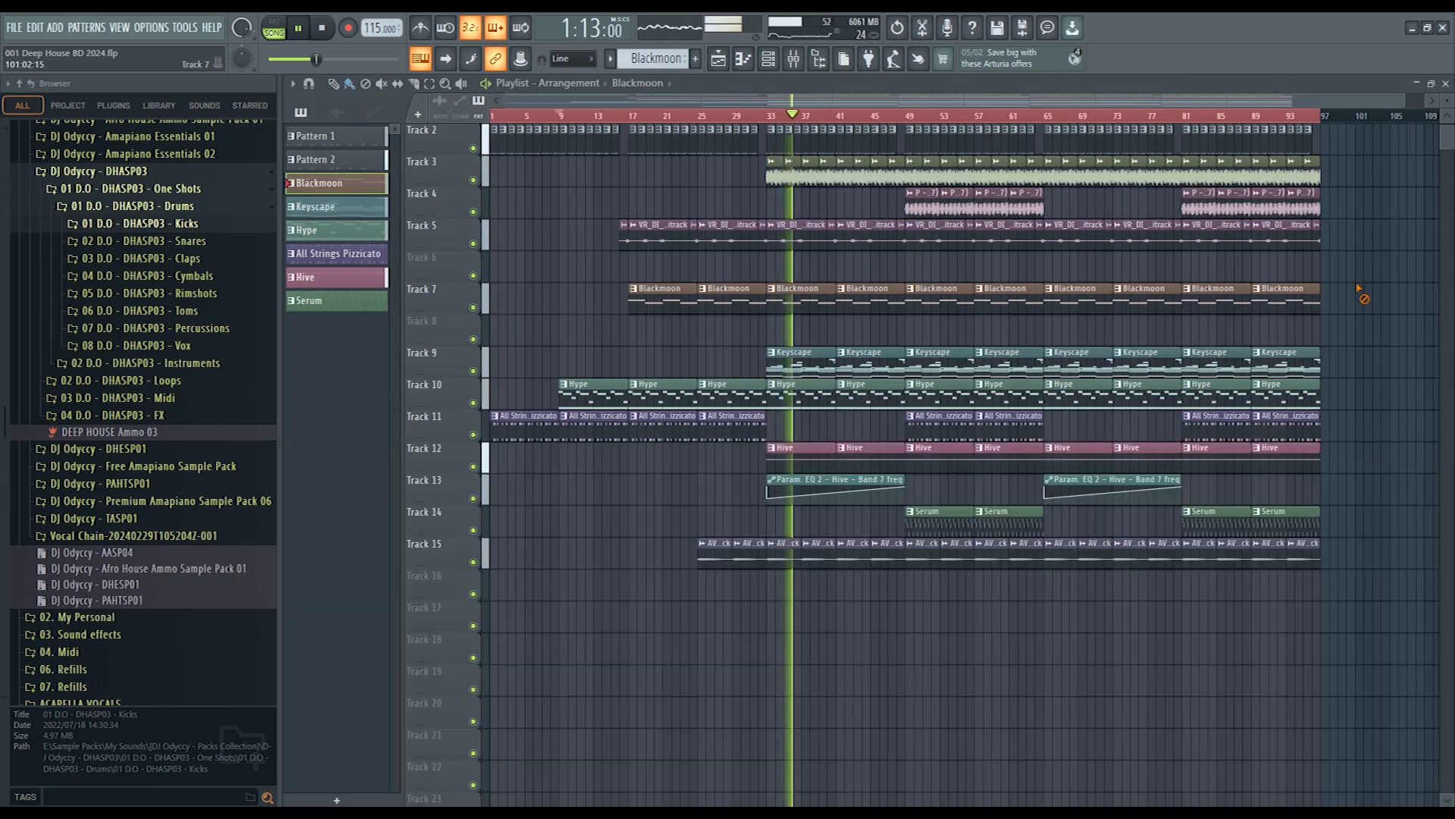